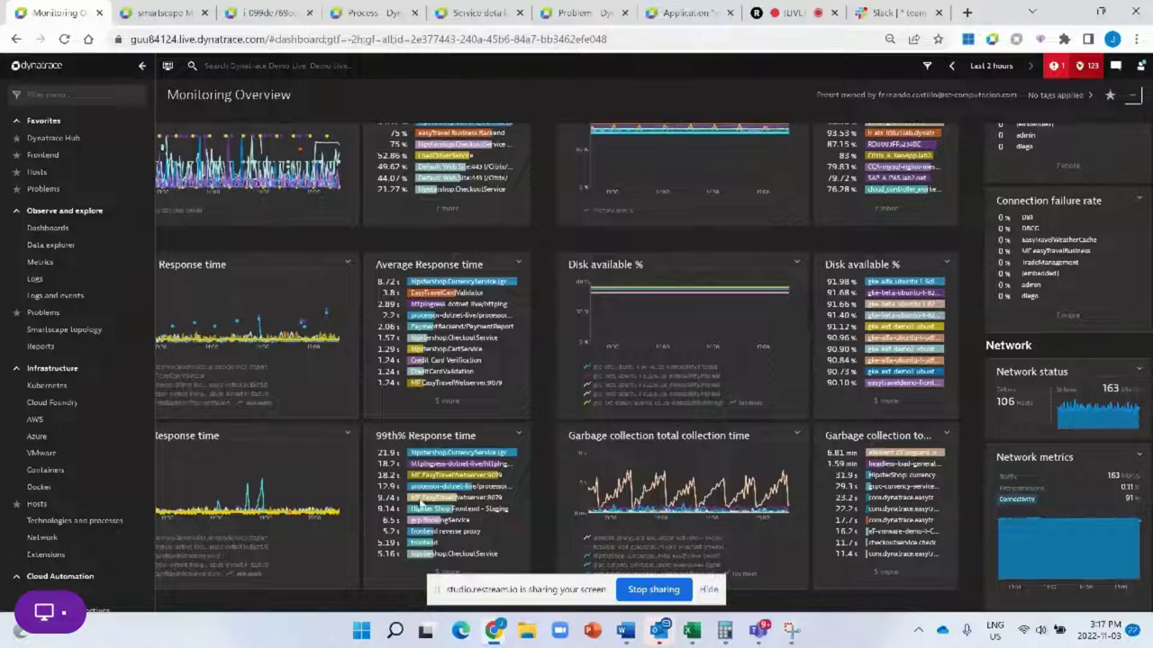
# - Open the Request count top list from the Monitoring Overview dashboard and review its chart, metrics and results
pyautogui.scroll(3, 1149, 360)
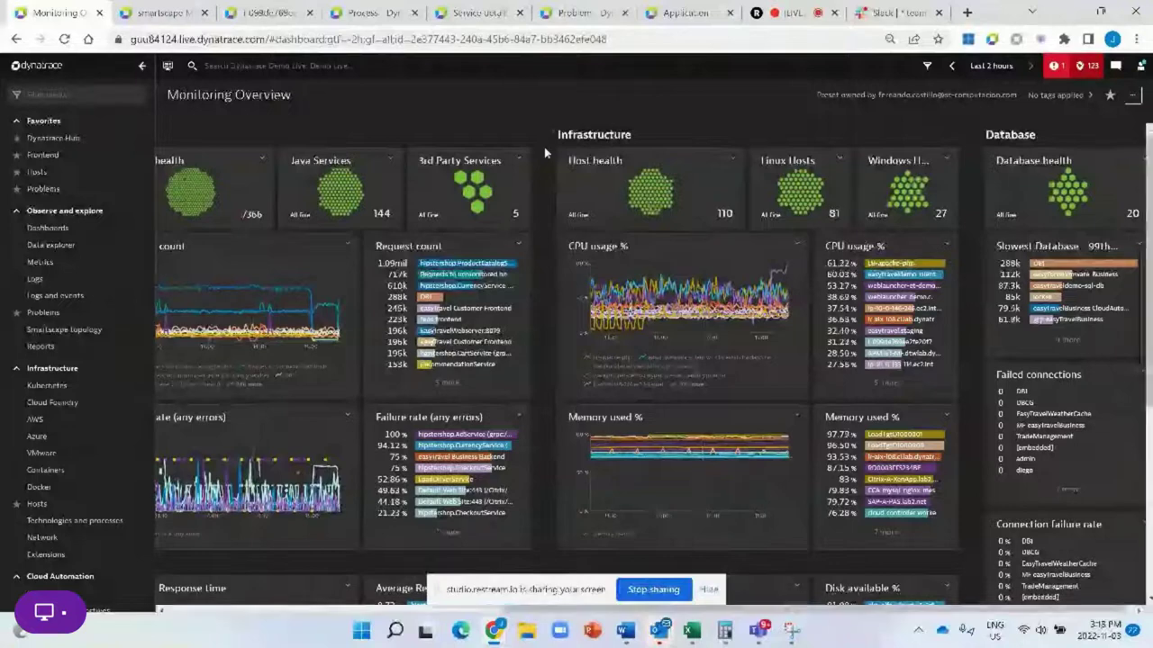
pyautogui.click(444, 284)
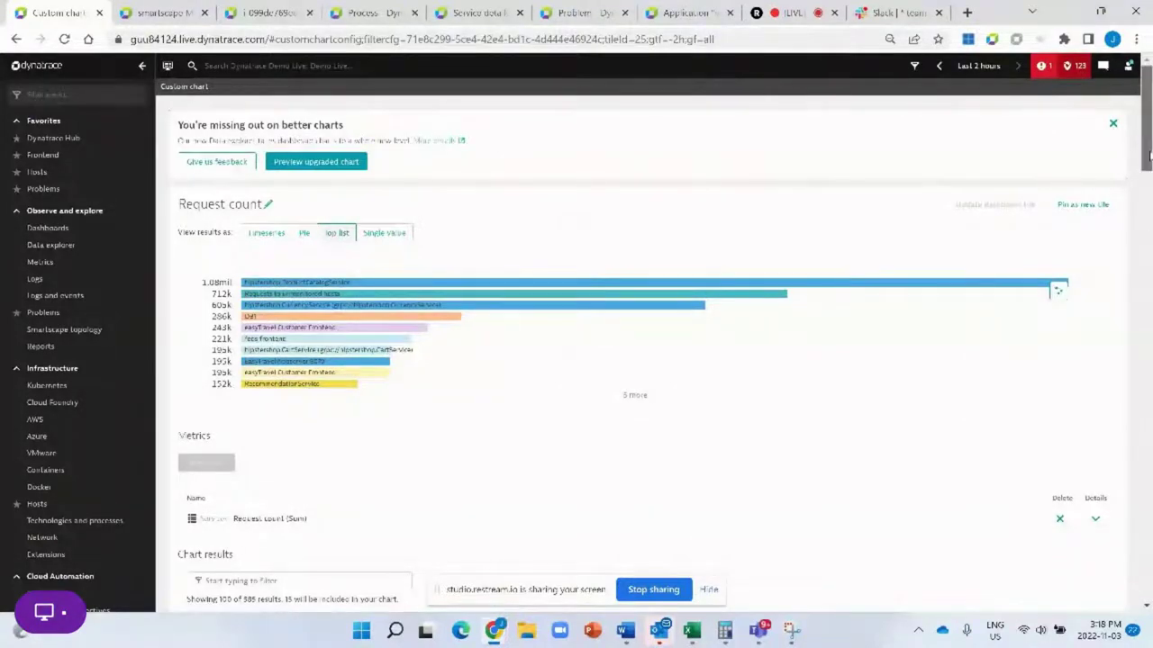
pyautogui.moveTo(1148, 155); pyautogui.dragTo(1148, 181)
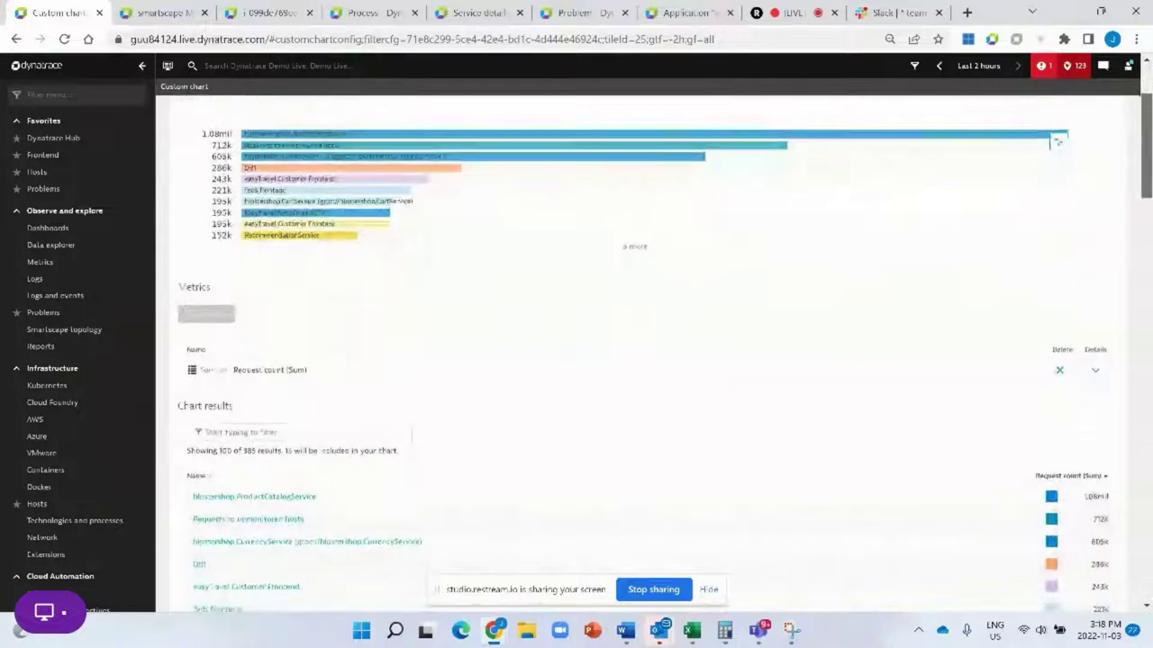
pyautogui.scroll(1, 1149, 181)
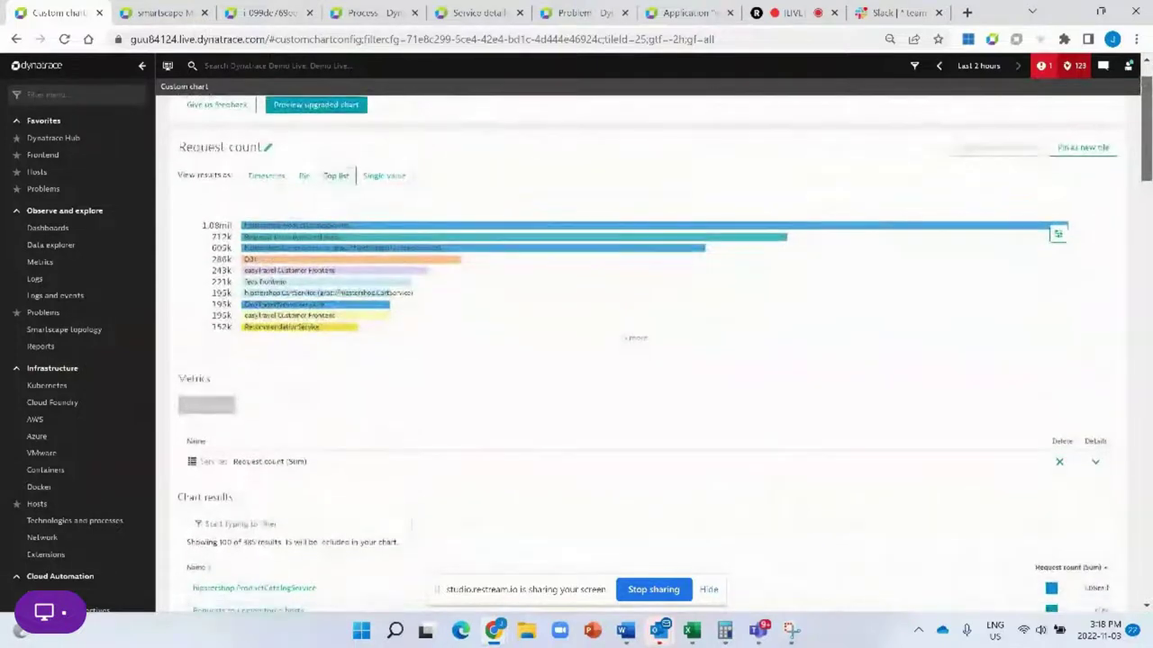
pyautogui.scroll(1, 1148, 181)
pyautogui.scroll(-1, 1149, 181)
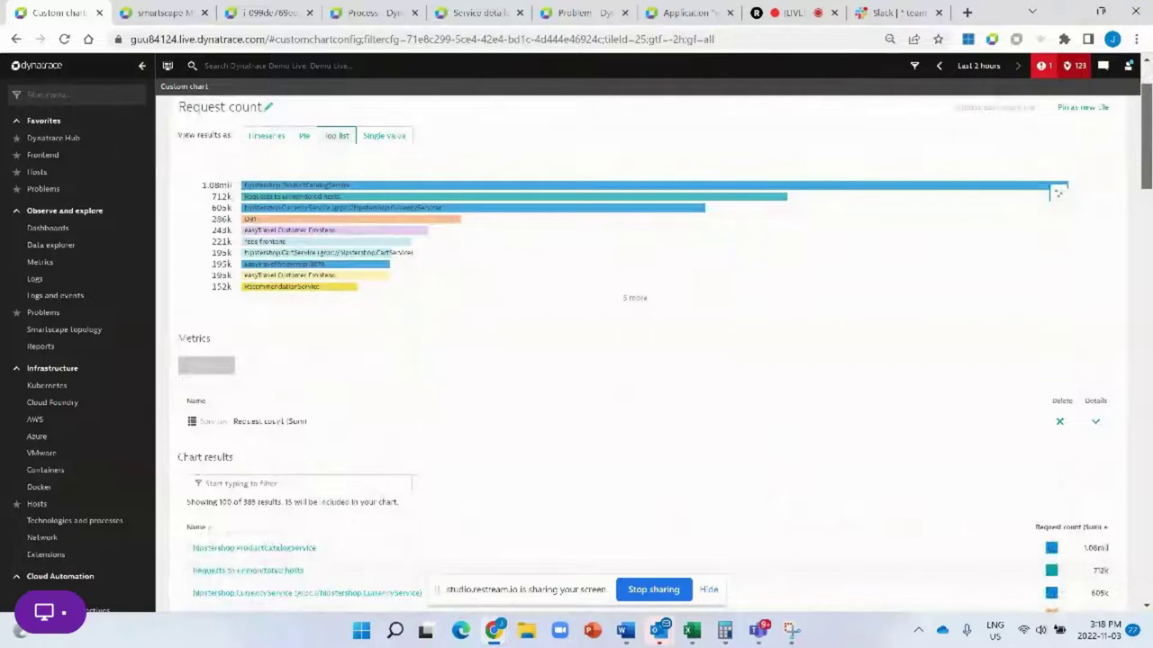
pyautogui.scroll(-2, 1059, 192)
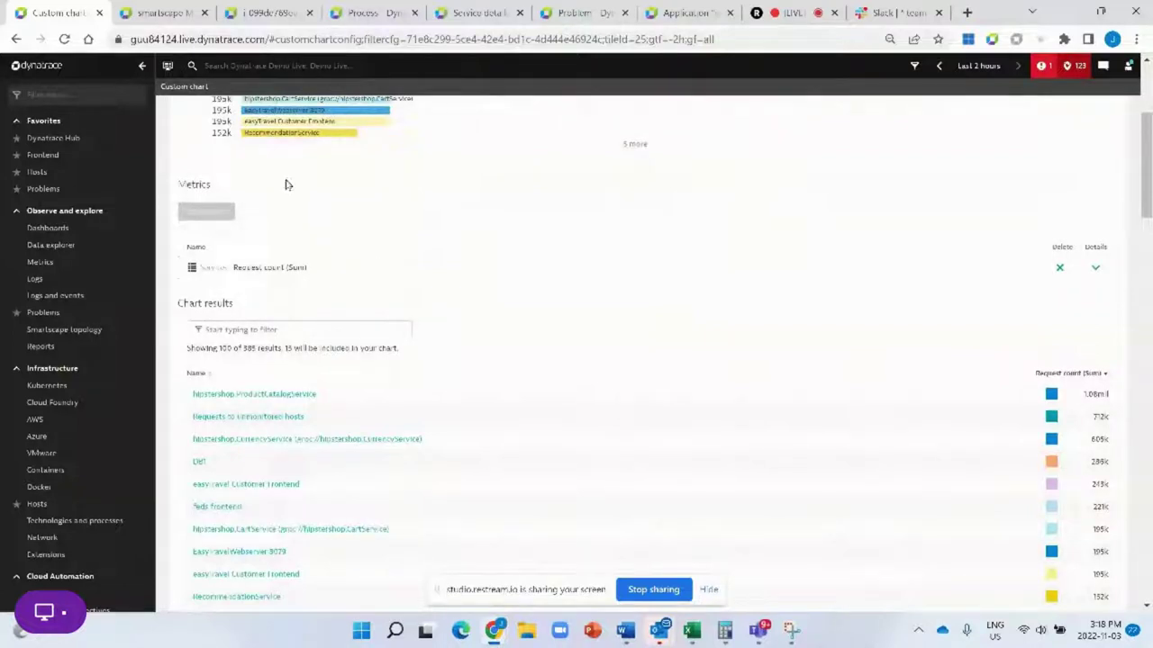
# - Expand the Request count (Sum) metric's details and view its available rate options without changing the rate
pyautogui.click(1095, 269)
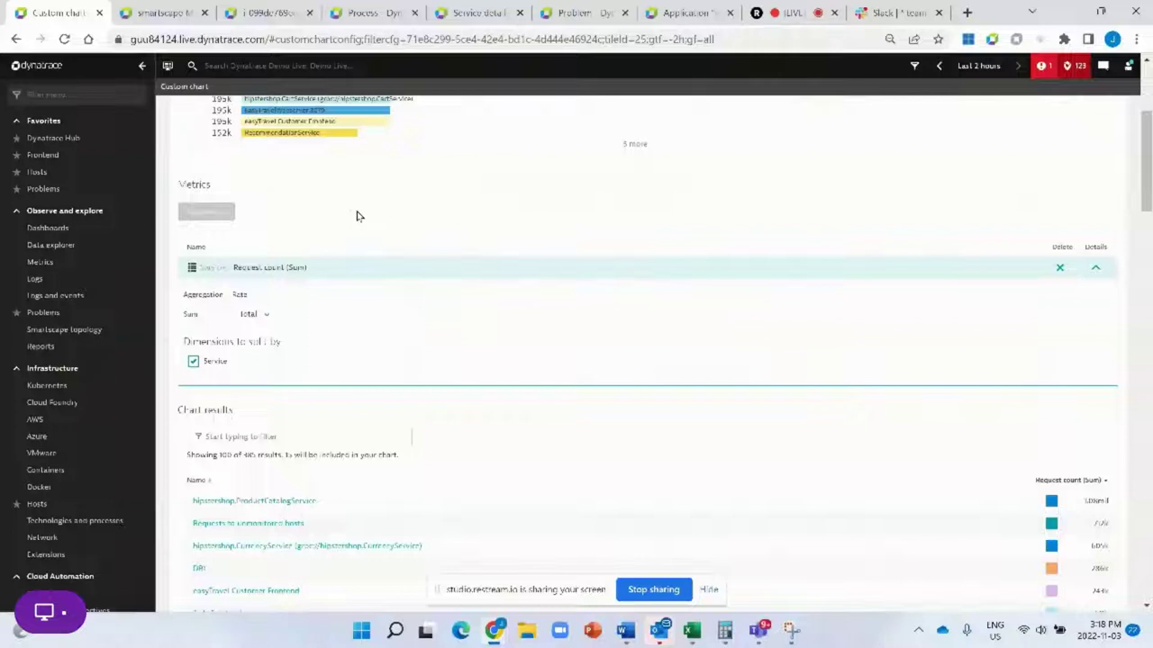
pyautogui.click(269, 317)
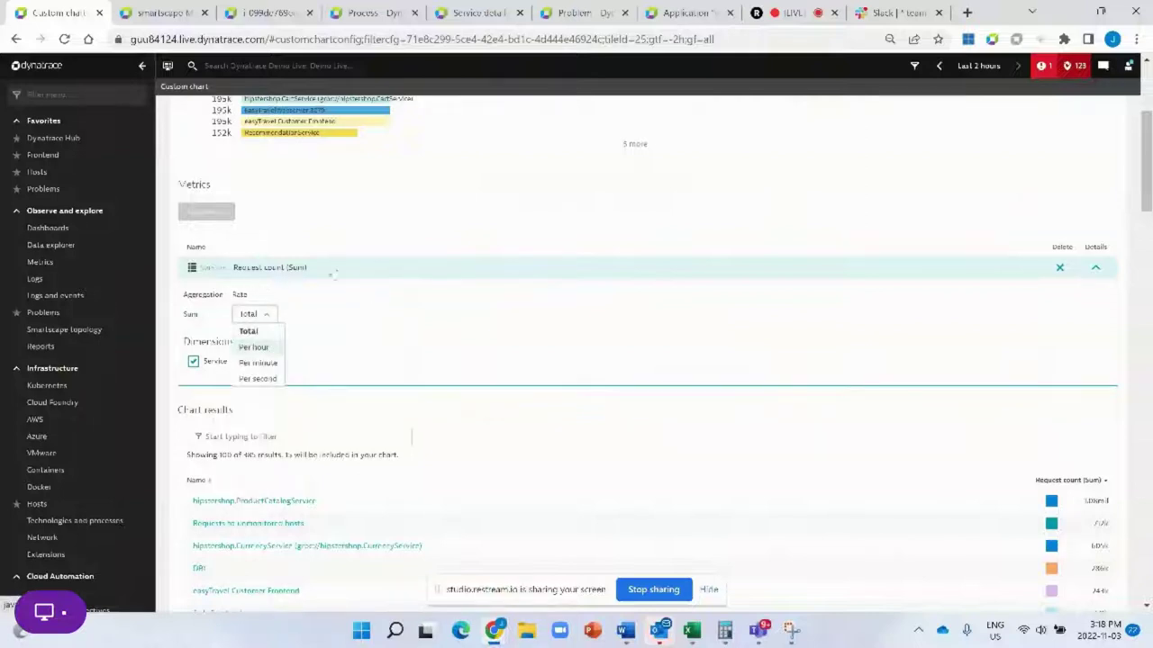
pyautogui.click(381, 248)
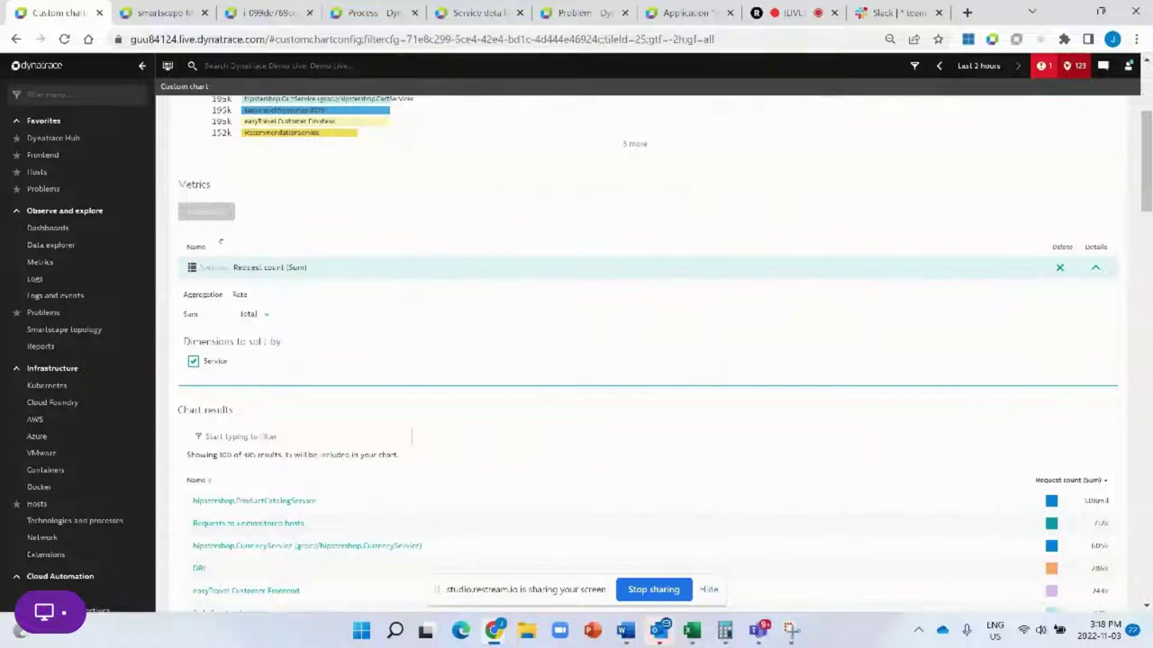
# - Open the Data explorer, look over the metric list, and load the "Largest Kubernetes workload in terms of running pods" template
pyautogui.click(74, 249)
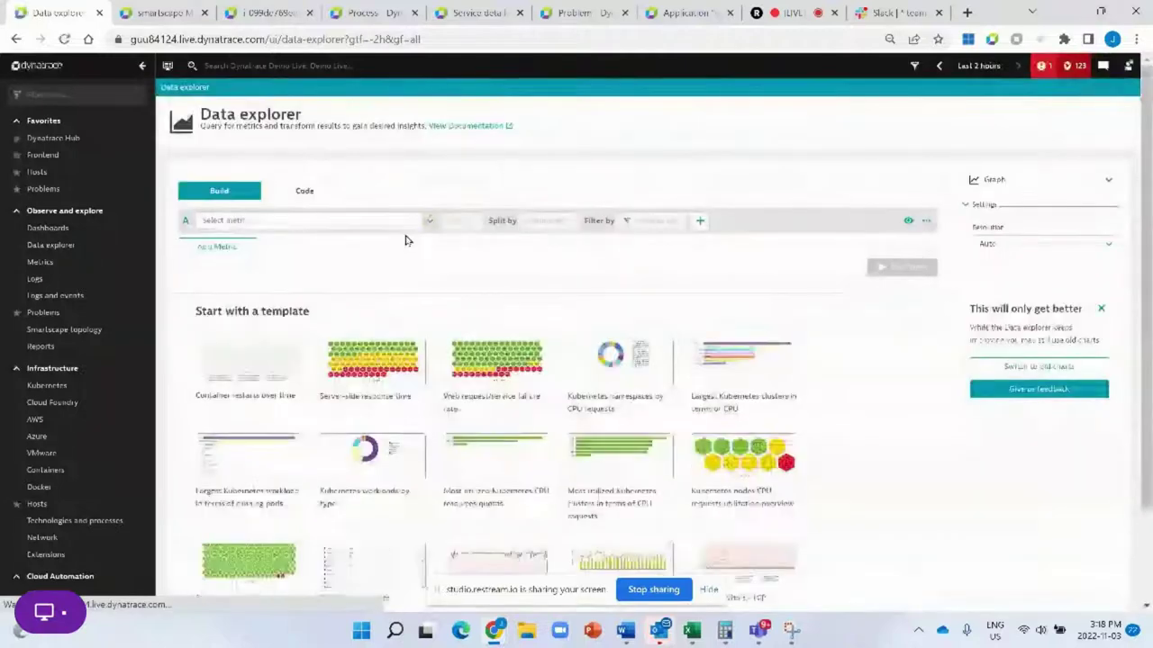
pyautogui.click(344, 221)
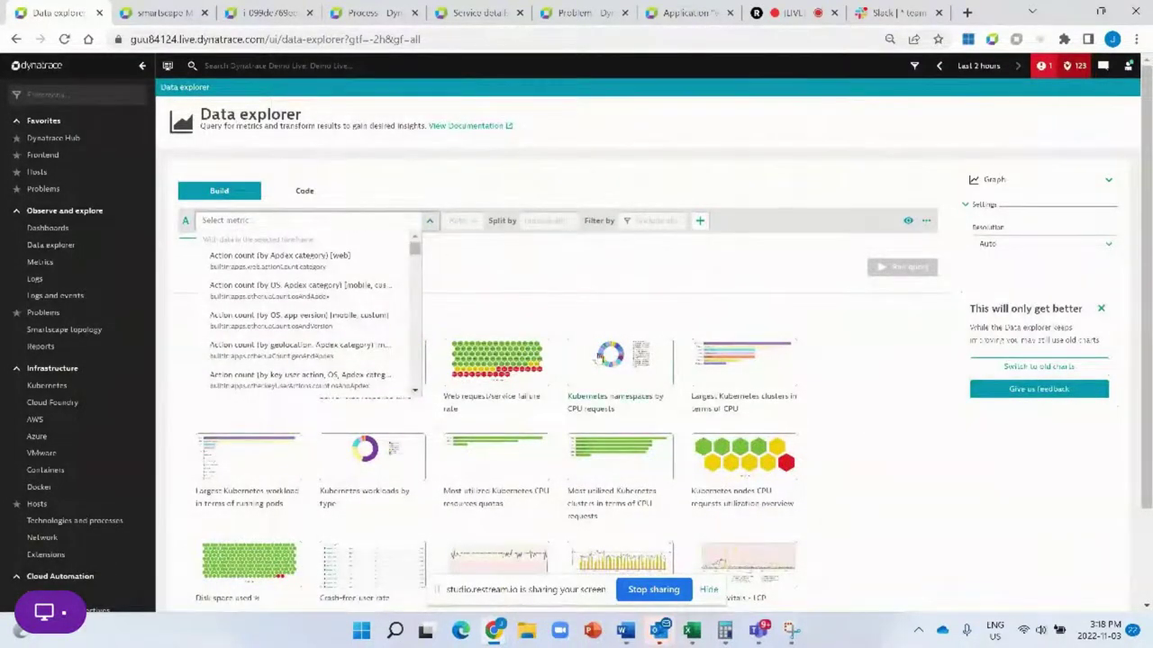
pyautogui.click(869, 453)
pyautogui.scroll(-3, 819, 457)
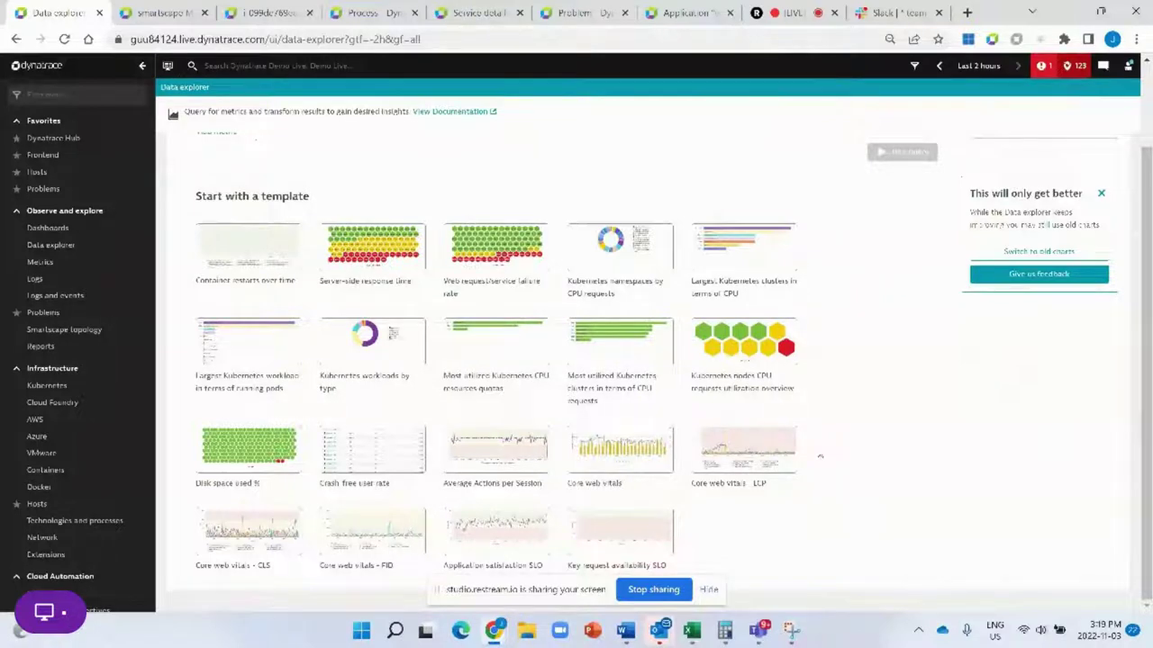
pyautogui.click(253, 344)
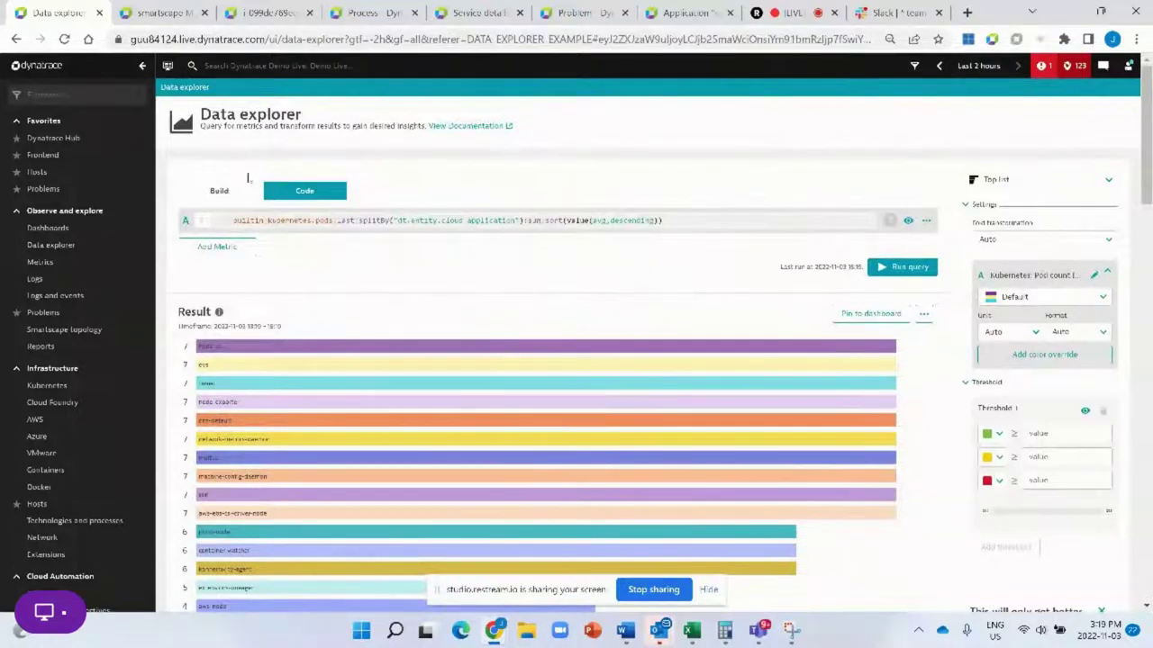
# - Try Build mode for the Kubernetes pods query, return to Code mode, rerun the query and review the result
pyautogui.click(220, 191)
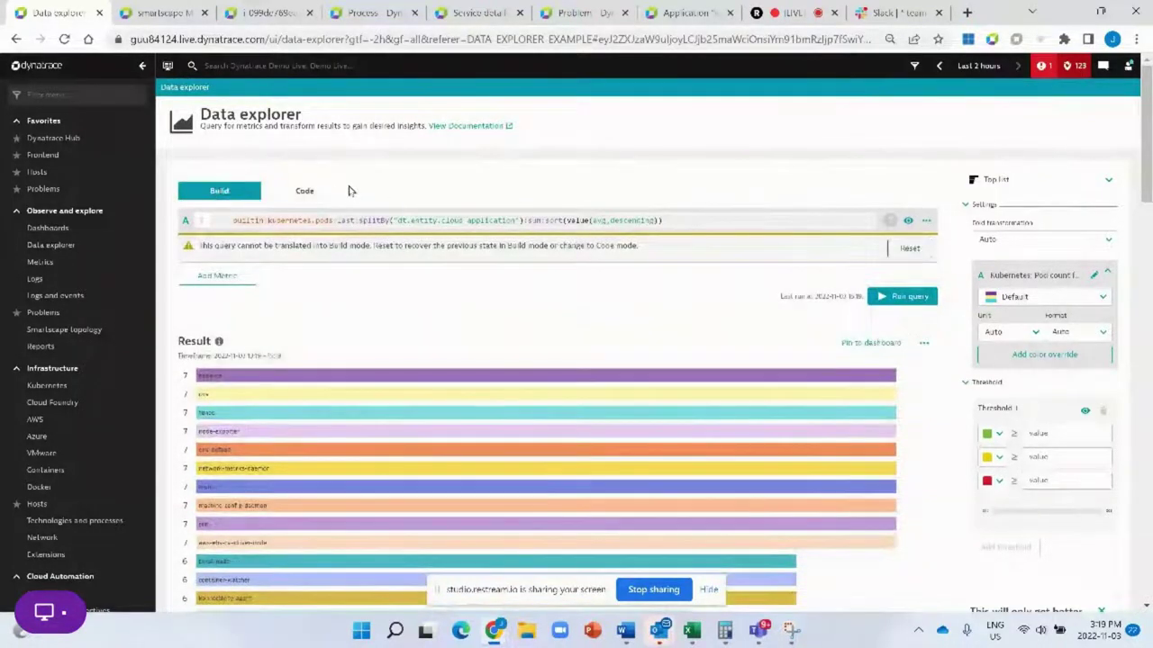
pyautogui.click(329, 192)
pyautogui.click(906, 268)
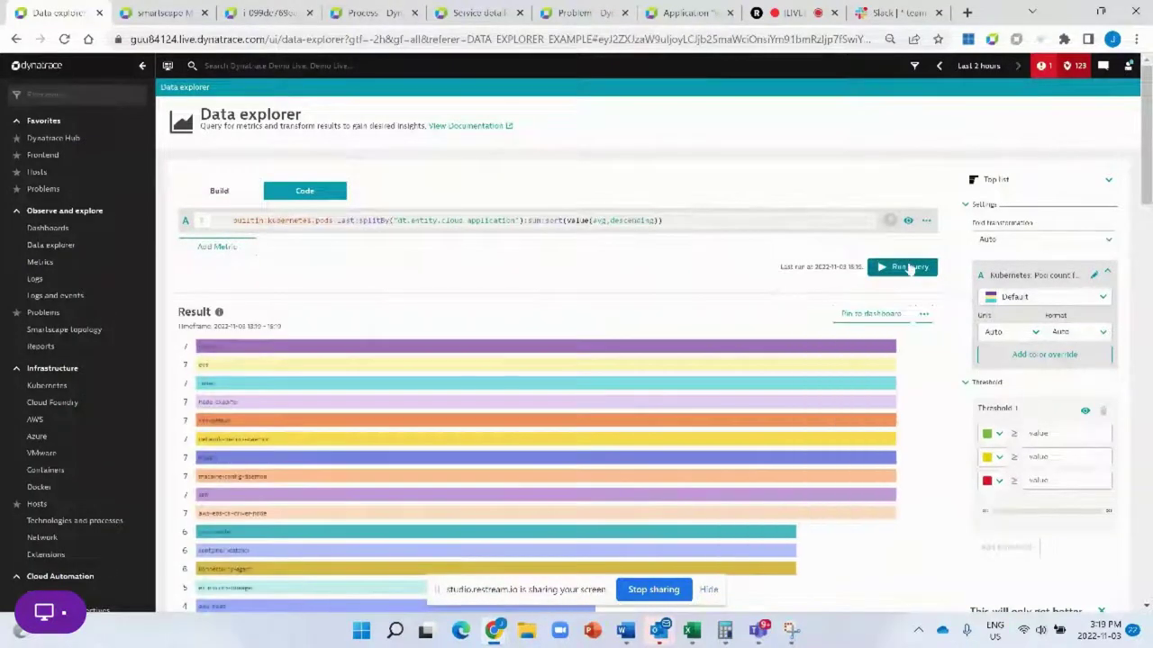
pyautogui.scroll(-3, 541, 361)
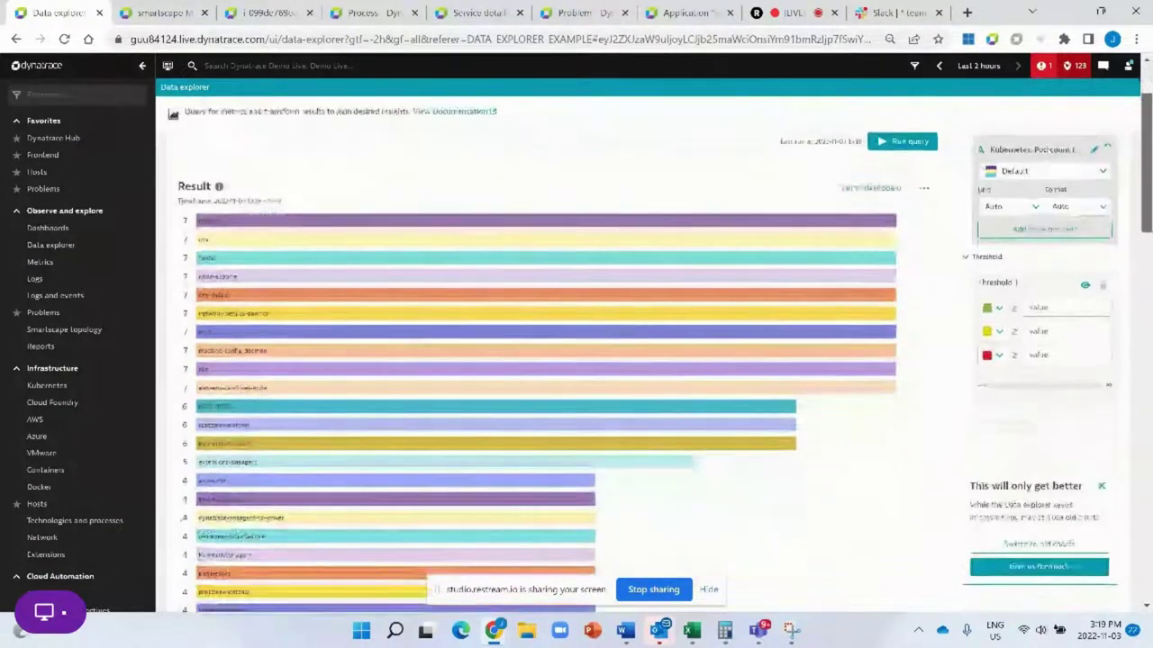
pyautogui.scroll(2, 541, 361)
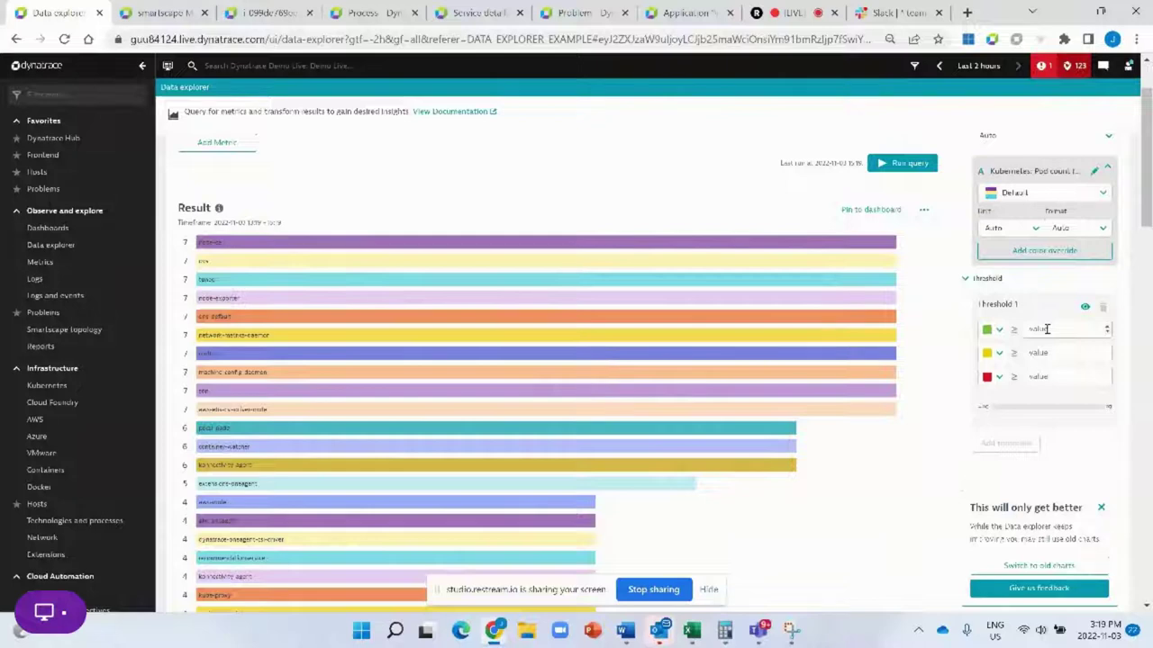
# - View the color palette options for the Kubernetes pod count metric
pyautogui.moveTo(603, 368)
pyautogui.click(1061, 195)
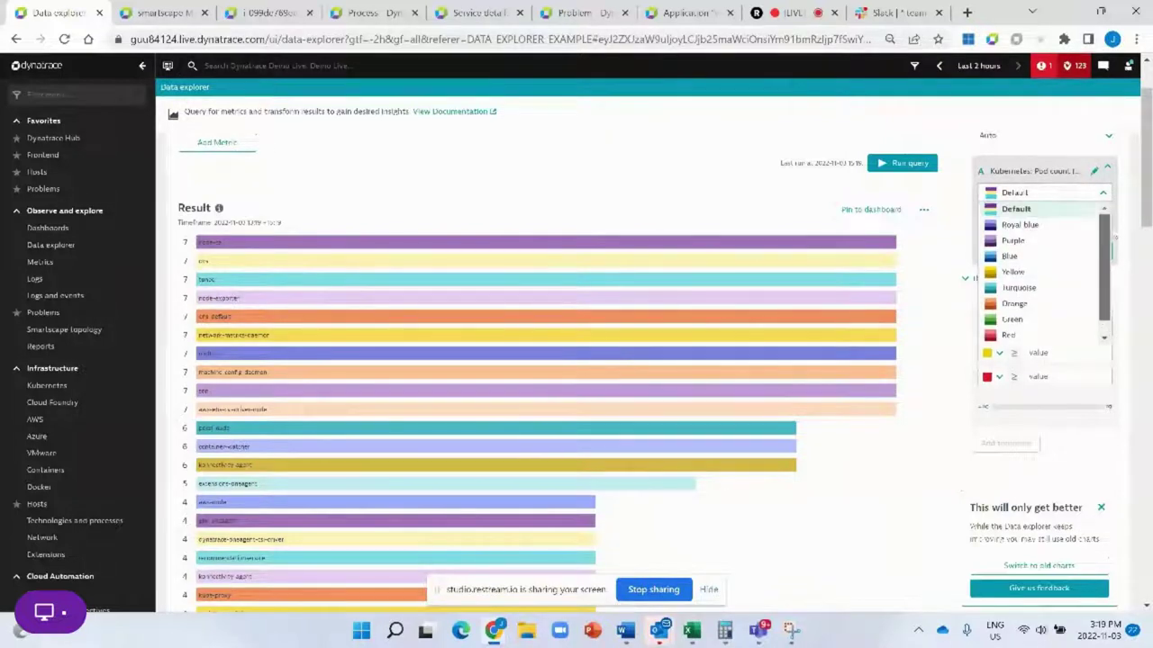
pyautogui.moveTo(1148, 215); pyautogui.dragTo(1148, 191)
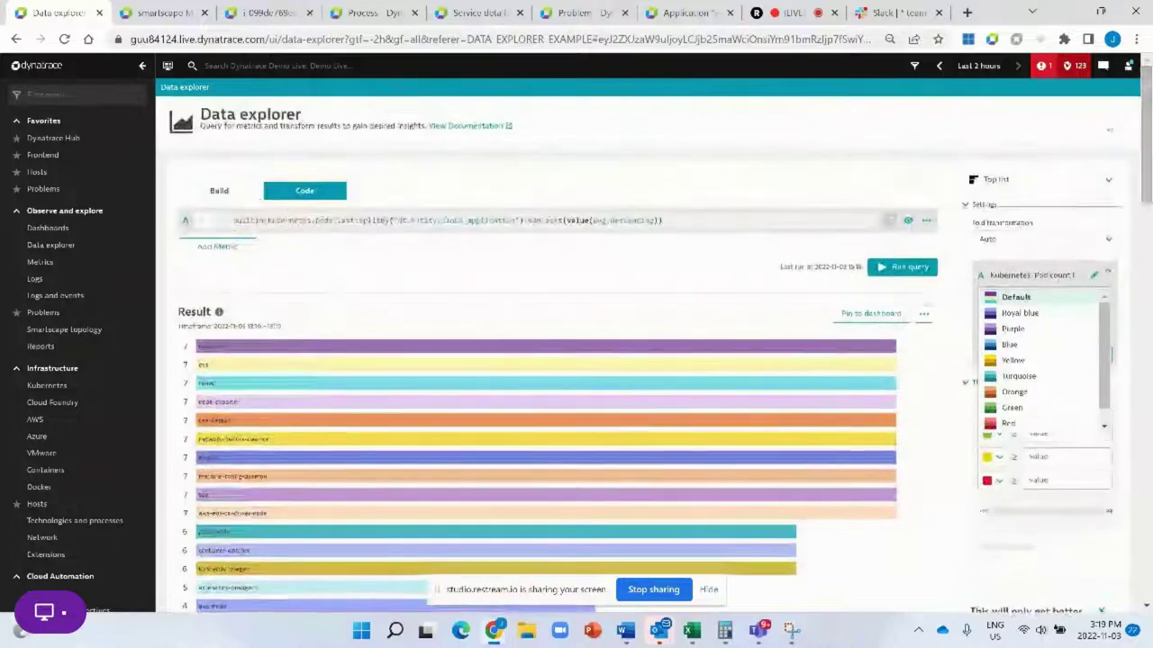
# - Change the pod count visualization to Pie and add an empty second metric row to the query
pyautogui.click(1076, 189)
pyautogui.click(1076, 188)
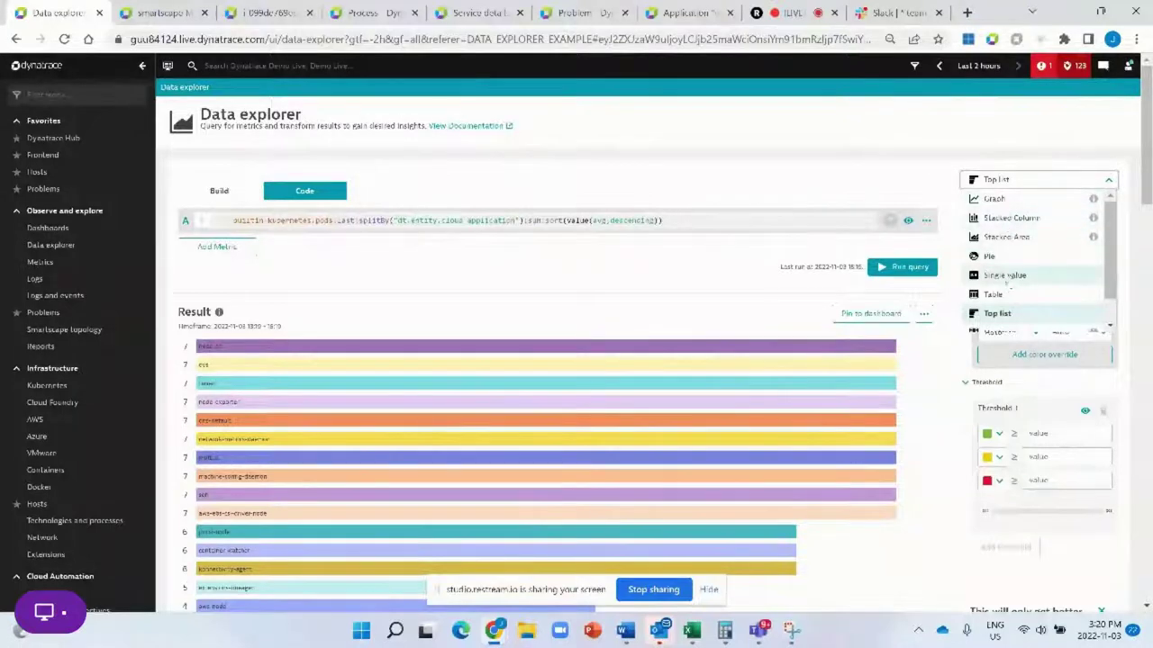
pyautogui.click(994, 258)
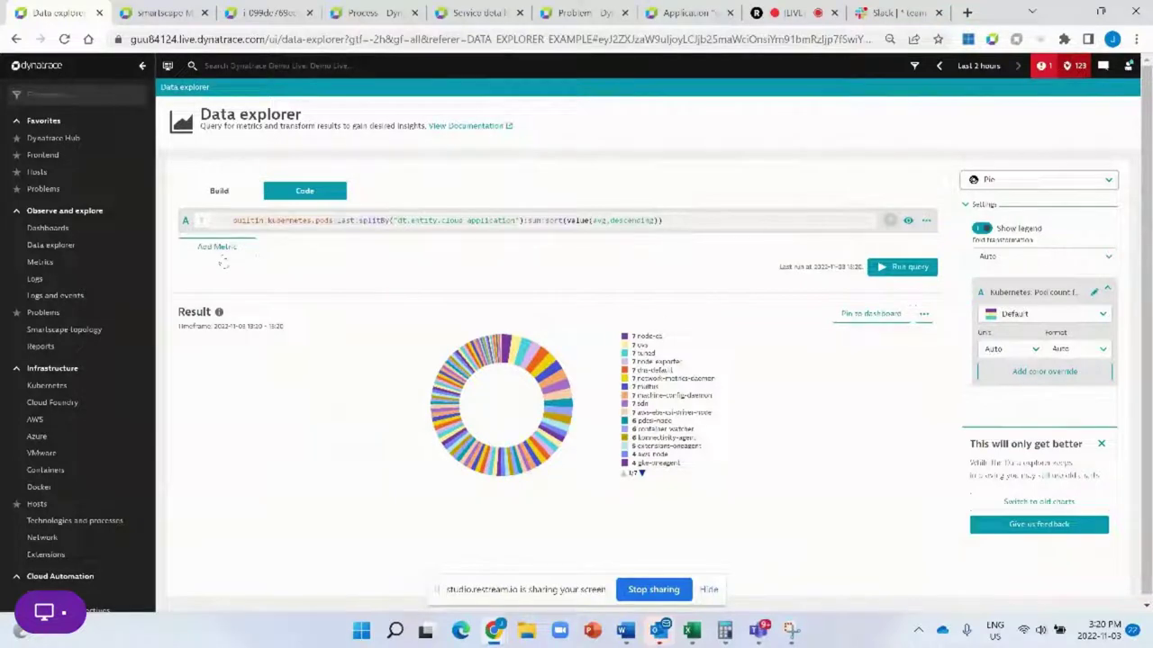
pyautogui.click(215, 248)
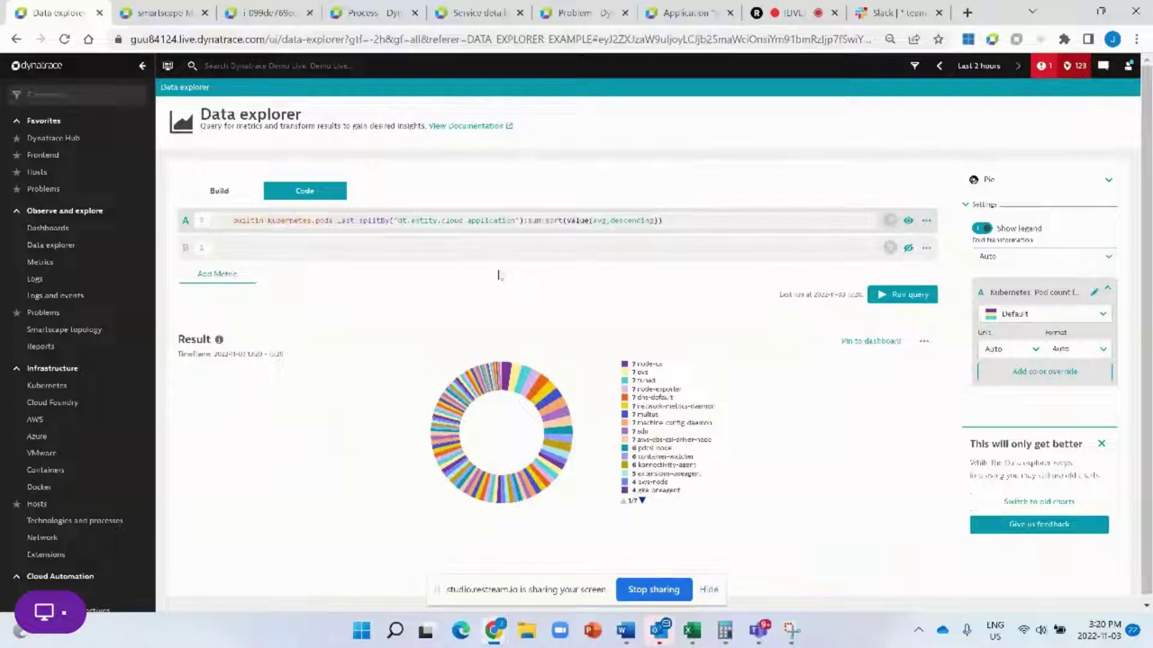
# - Open the Metrics browser and view the filter criteria available for the metrics list
pyautogui.click(42, 262)
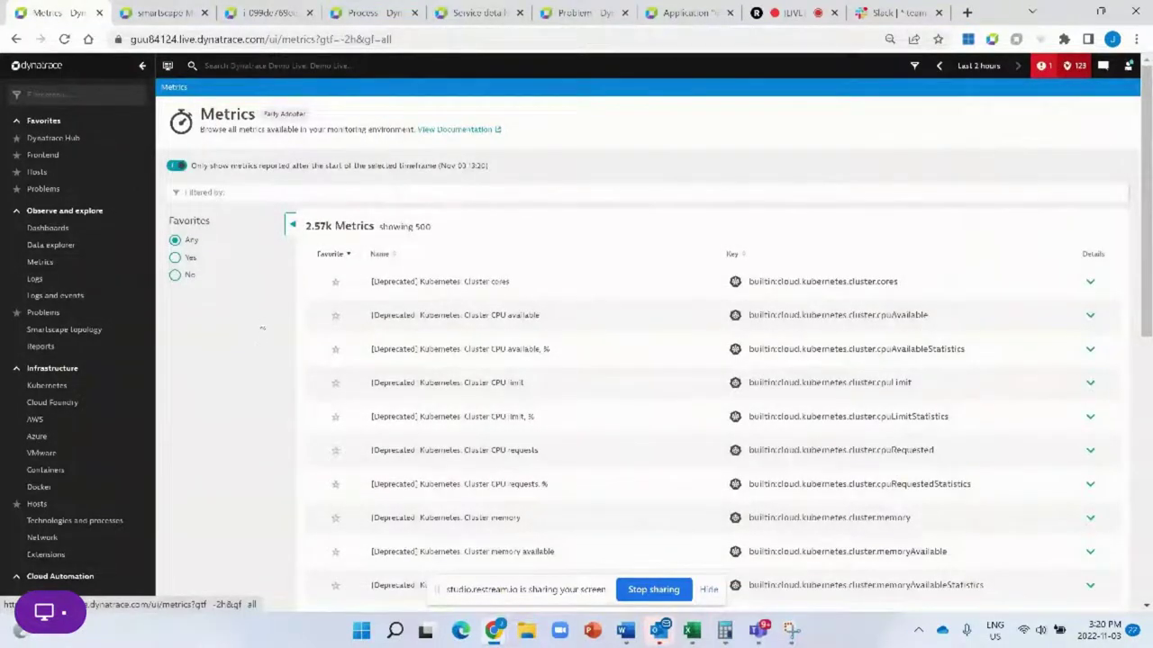
pyautogui.click(271, 190)
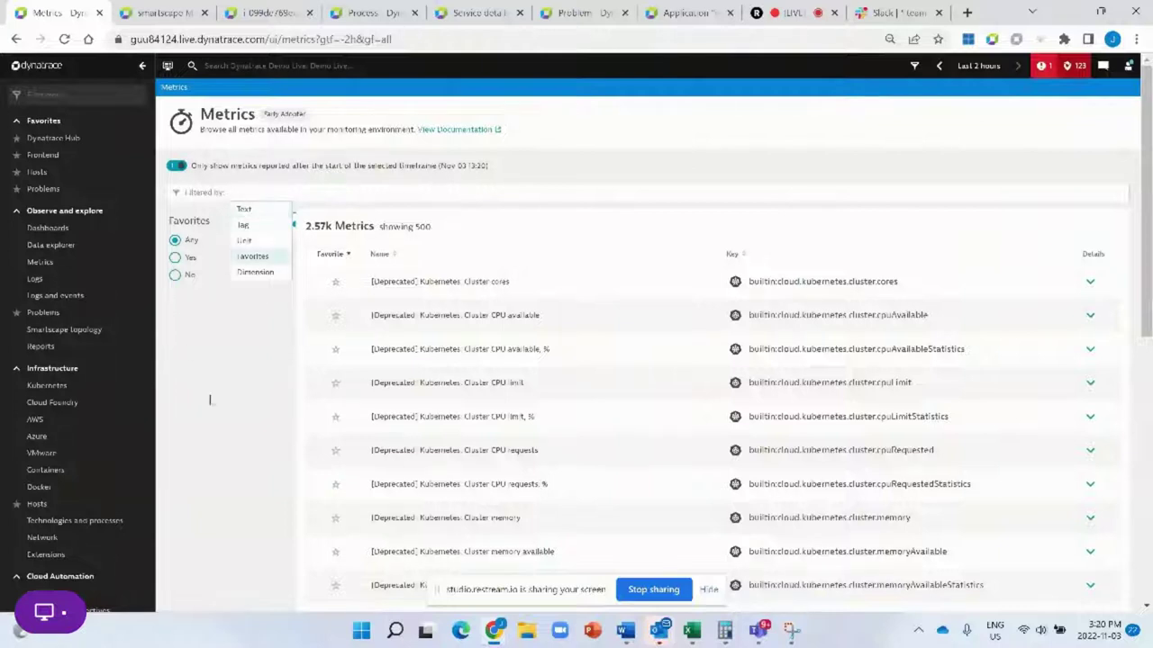
pyautogui.click(259, 350)
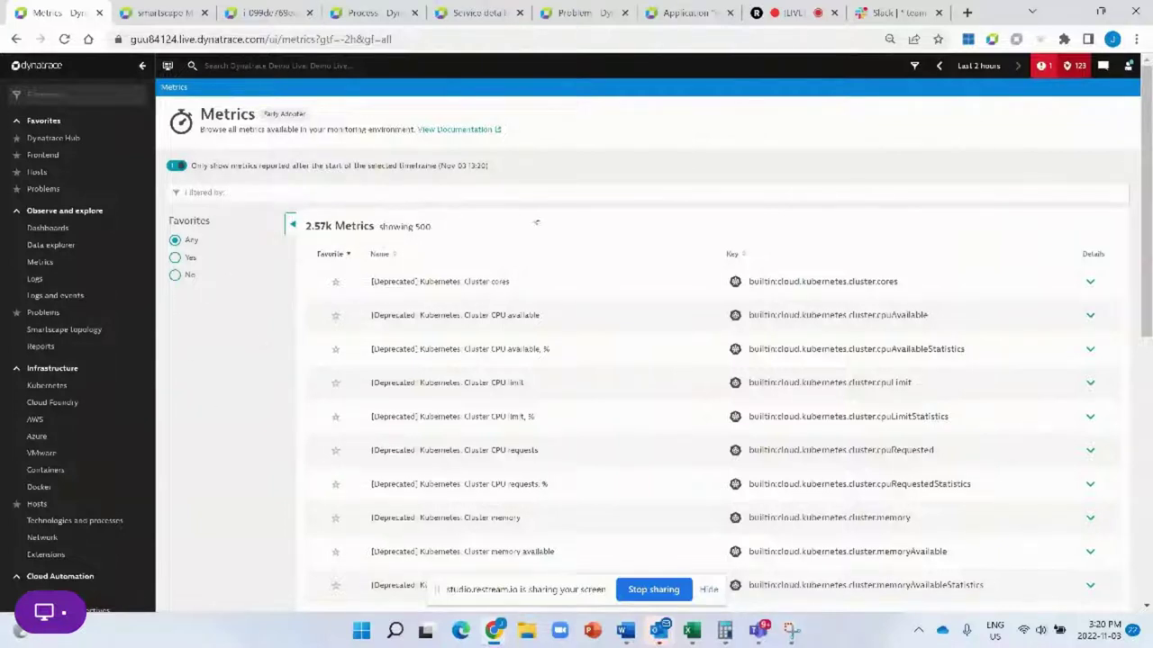
# - Review the details of the "[Deprecated] Kubernetes: Cluster cores" metric and create a chart from it
pyautogui.click(1090, 283)
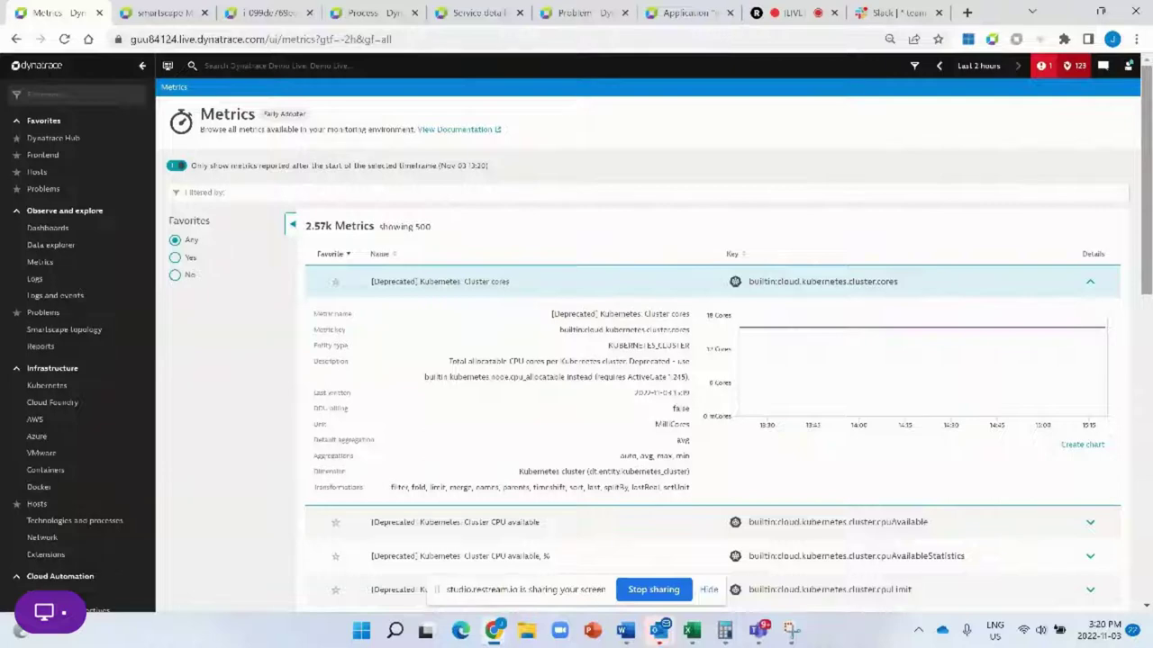
pyautogui.scroll(-1, 658, 360)
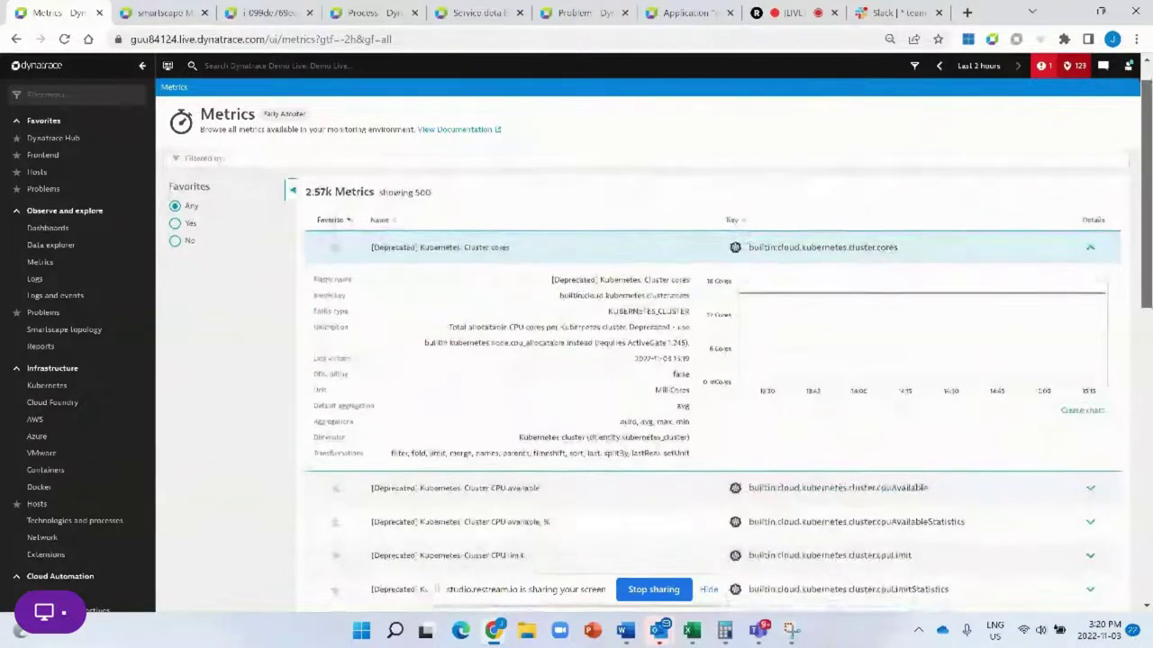
pyautogui.scroll(-1, 712, 360)
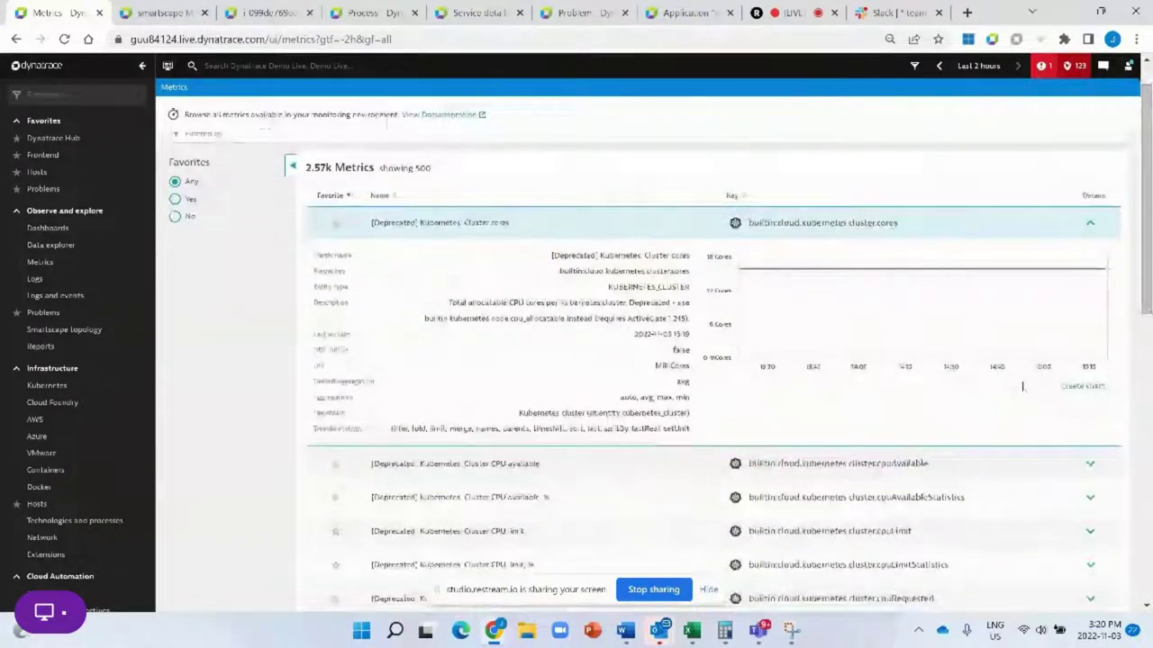
pyautogui.click(1083, 386)
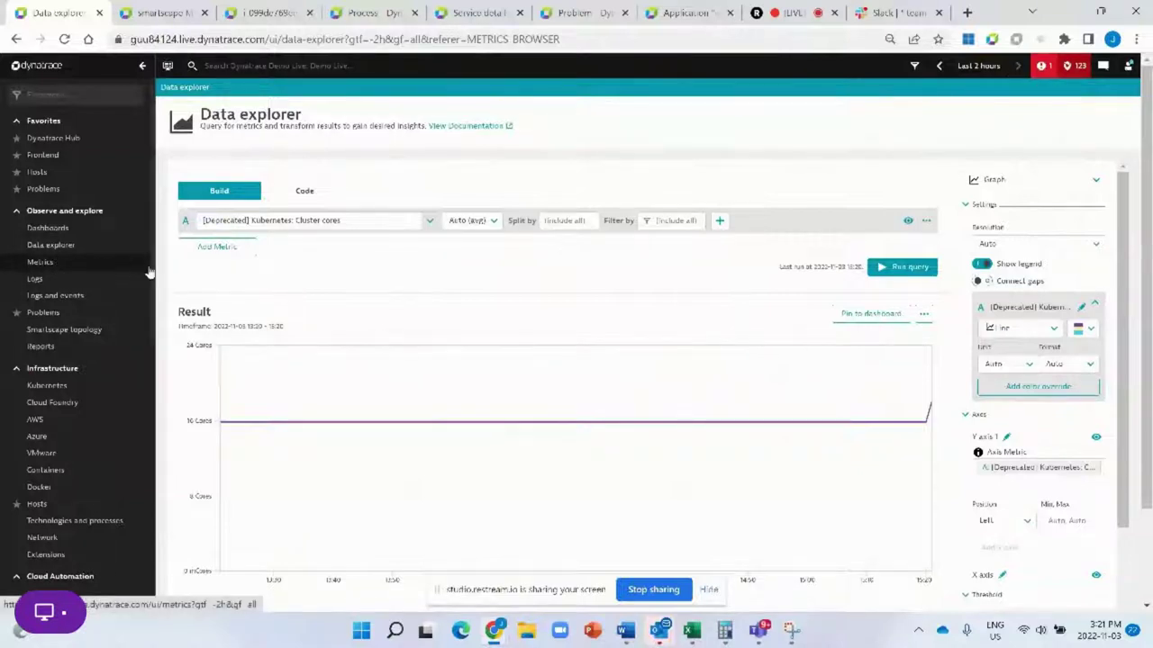
pyautogui.click(54, 266)
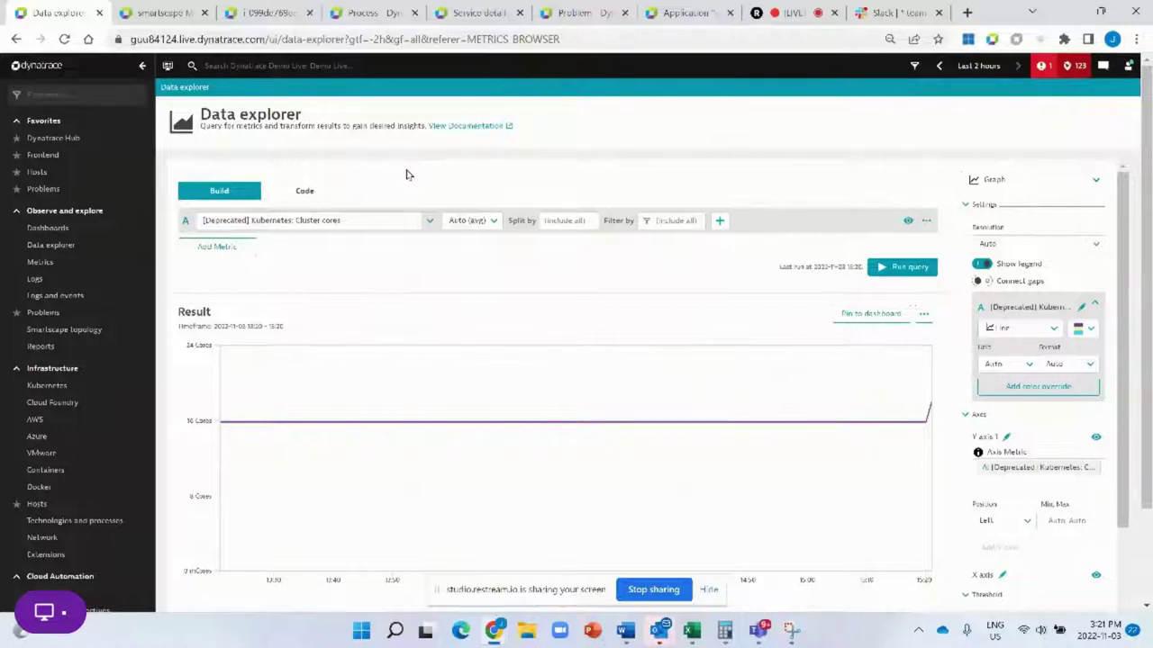
# - Switch to the Smartscape topology, inspect the connections of the EasyTravelWebserver:8079 CloudAutomation service, and clear the selection
pyautogui.click(141, 13)
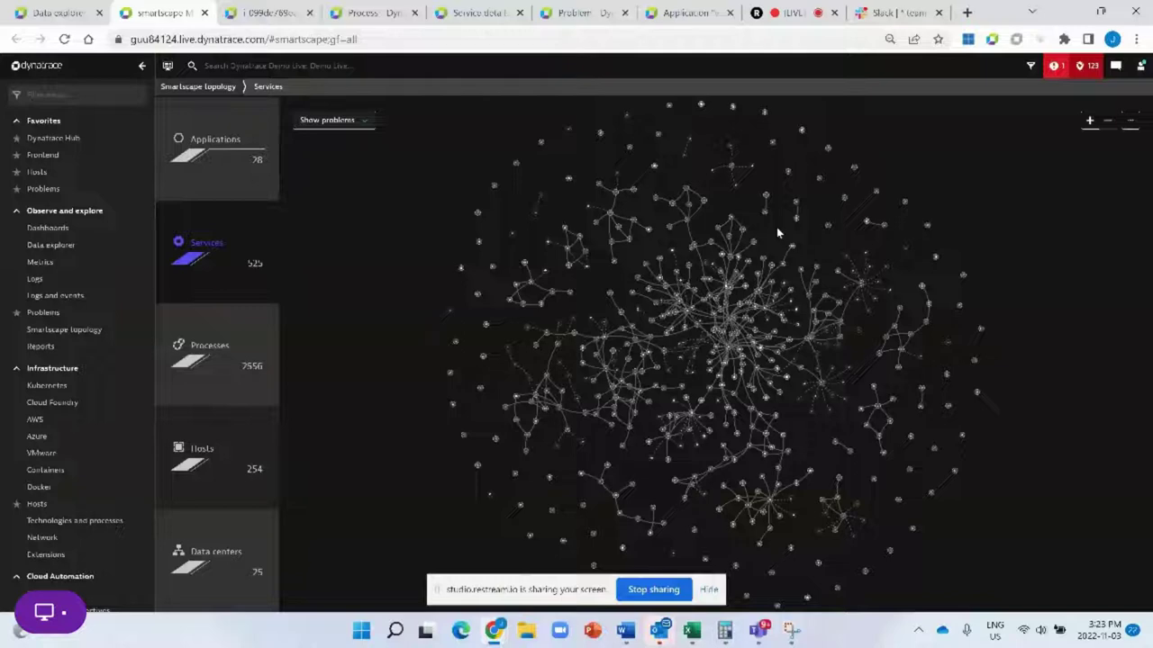
pyautogui.click(862, 286)
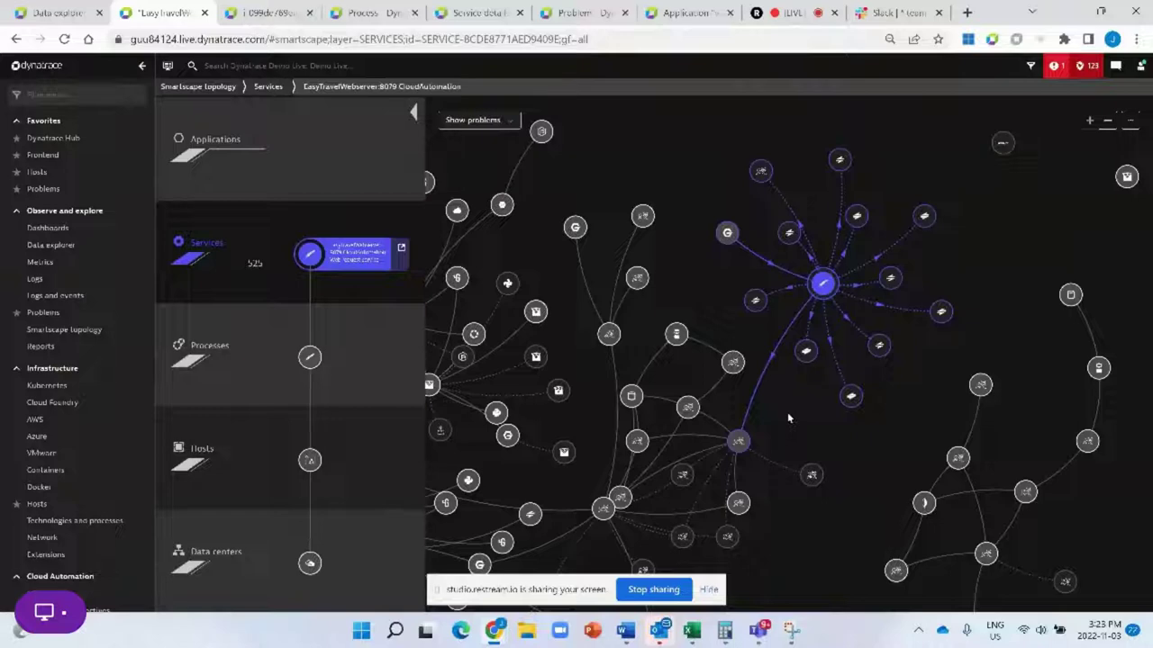
pyautogui.click(322, 244)
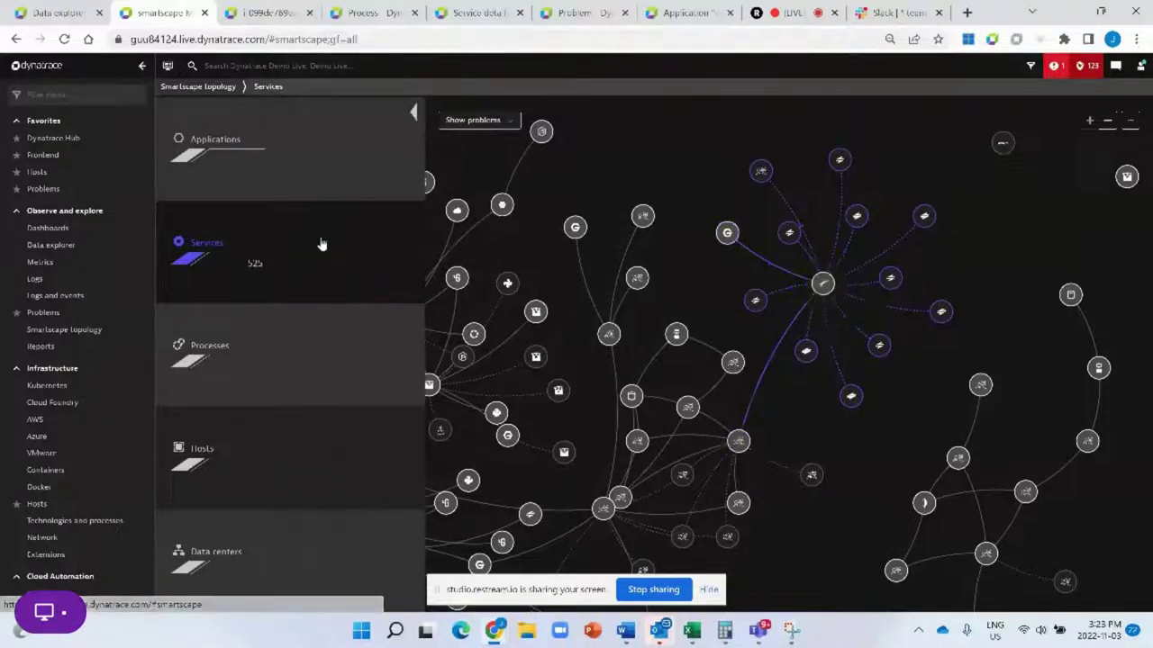
# - Show the Data centers layer and inspect the dependencies of the us-east-1b availability zone
pyautogui.click(210, 569)
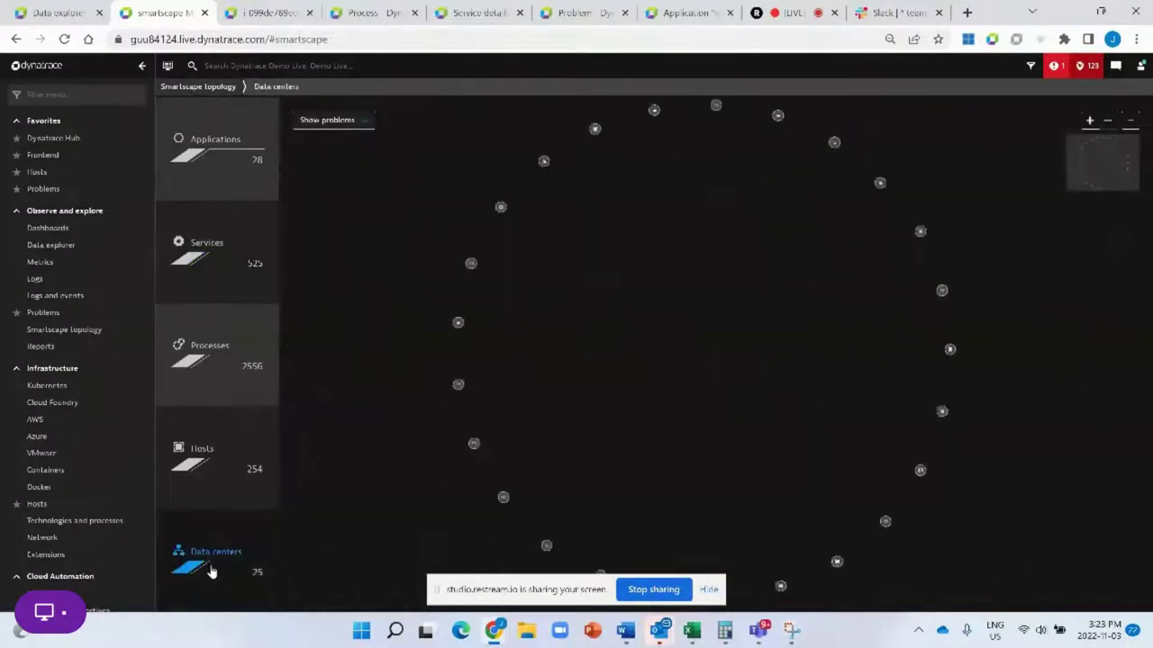
pyautogui.click(485, 269)
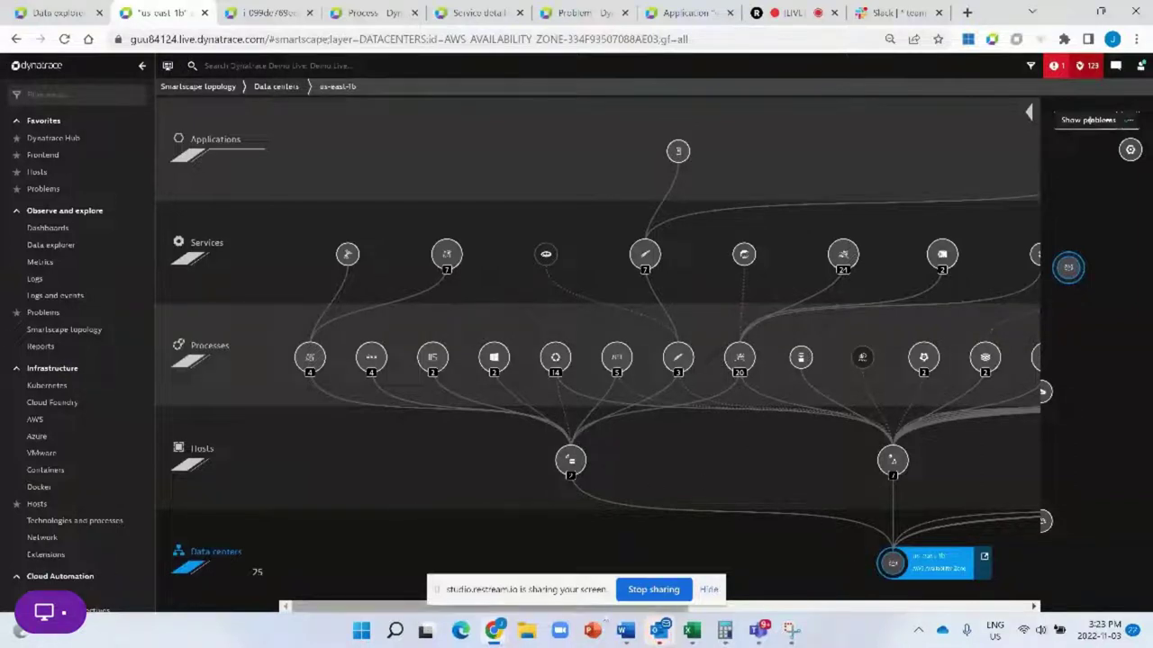
# - Expand the seven-host group linked to the us-east-1b availability zone and inspect the individual hosts' connections
pyautogui.moveTo(605, 608); pyautogui.dragTo(726, 633)
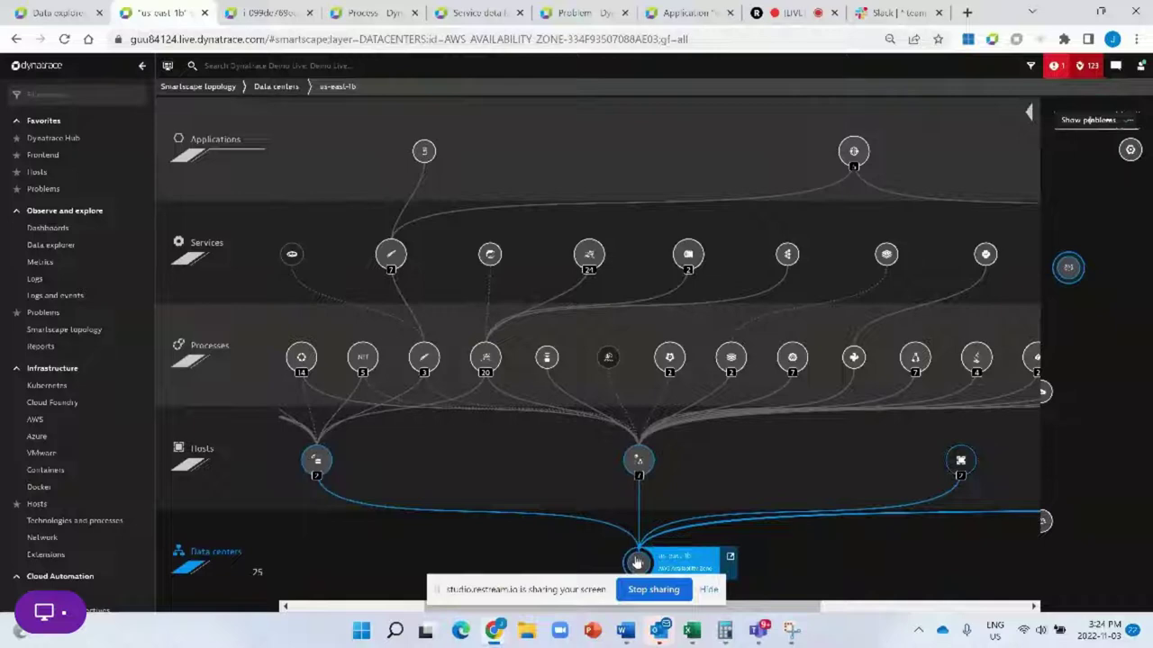
pyautogui.click(317, 460)
pyautogui.click(639, 462)
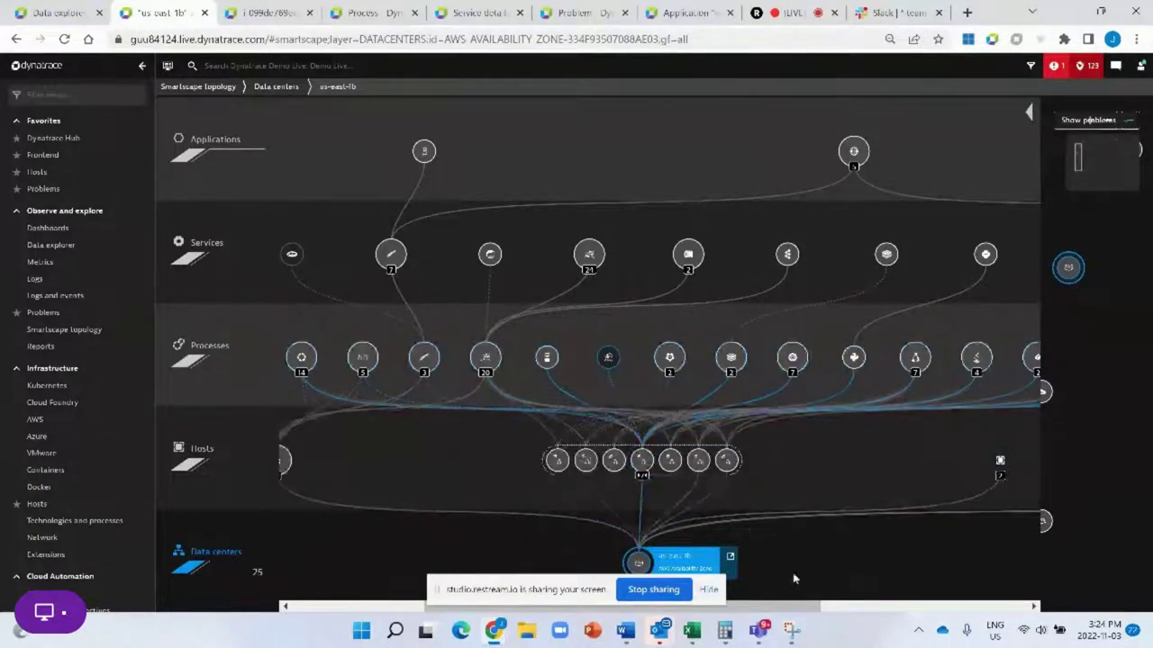
pyautogui.moveTo(798, 610); pyautogui.dragTo(945, 610)
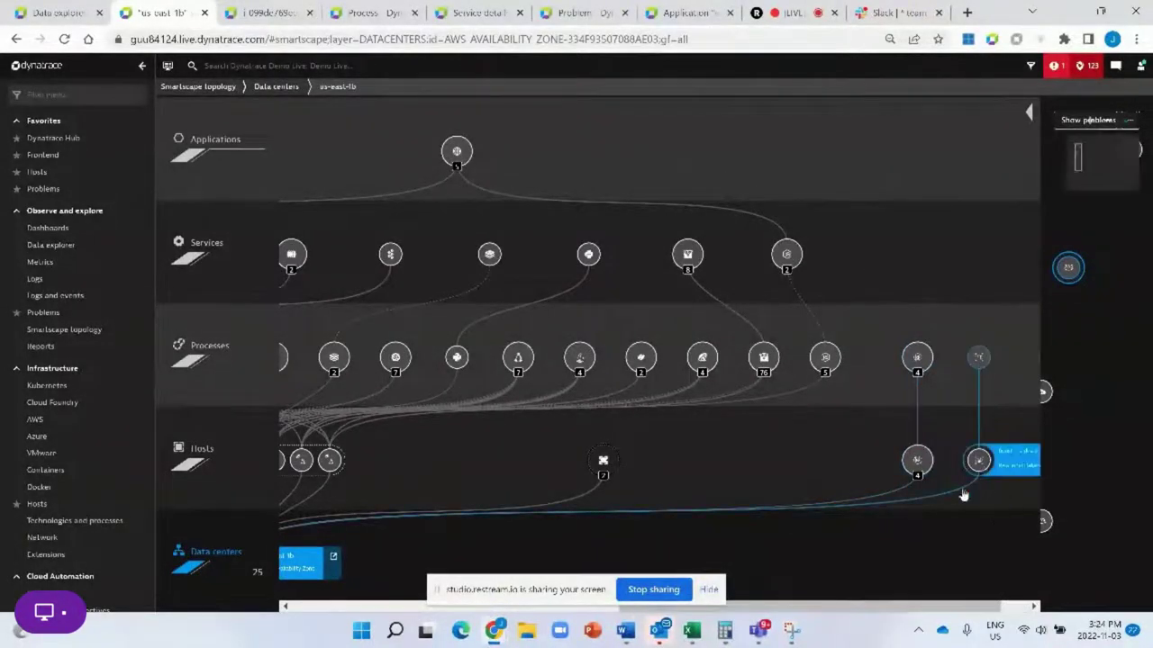
pyautogui.moveTo(842, 608); pyautogui.dragTo(571, 509)
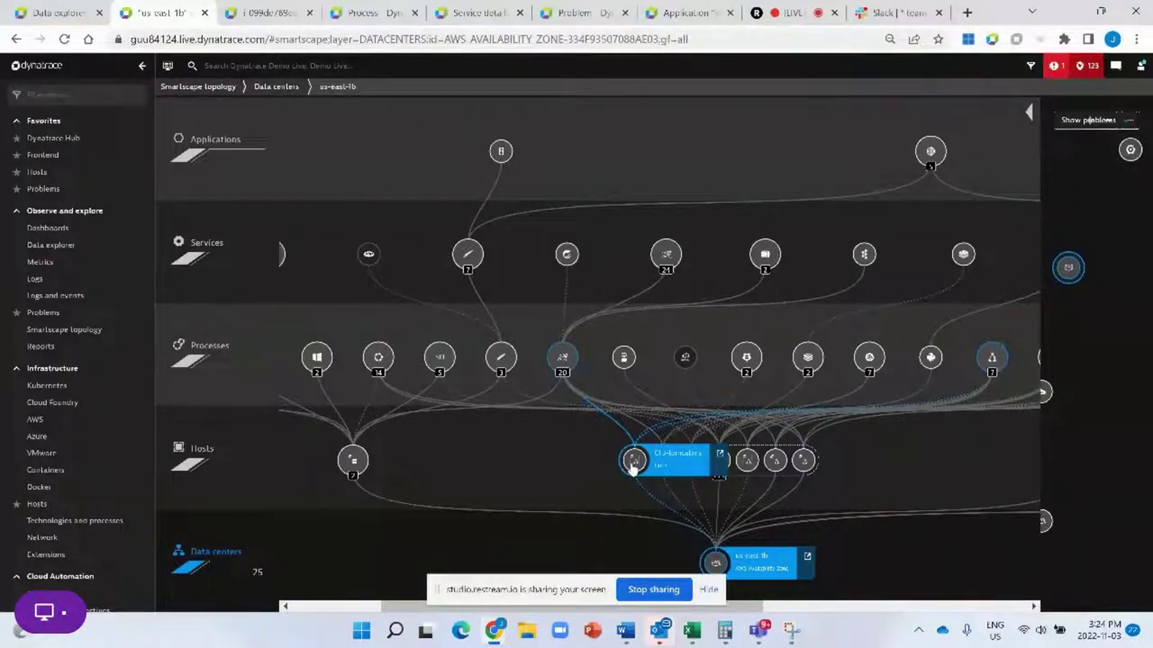
pyautogui.click(560, 358)
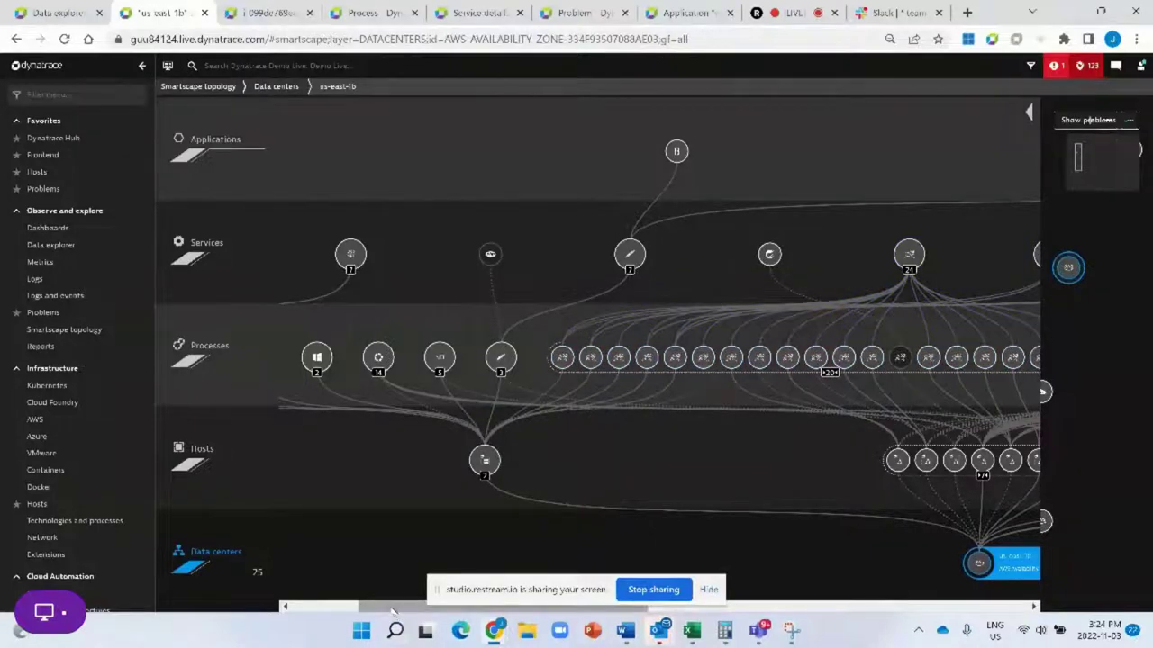
pyautogui.moveTo(392, 609); pyautogui.dragTo(563, 608)
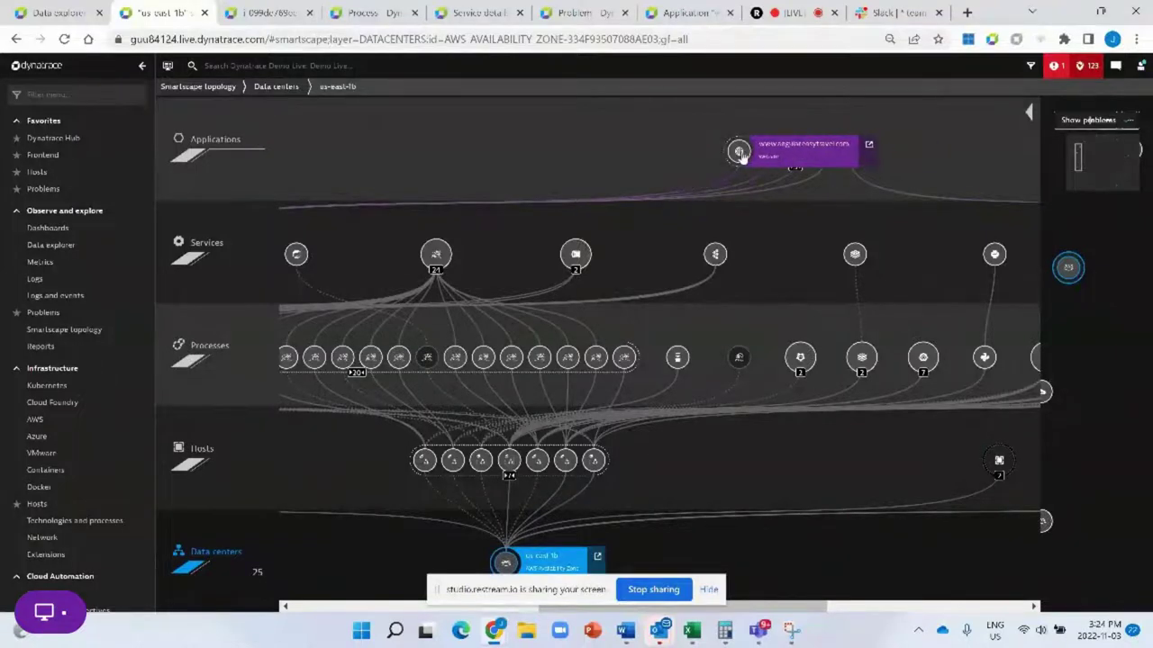
pyautogui.click(739, 151)
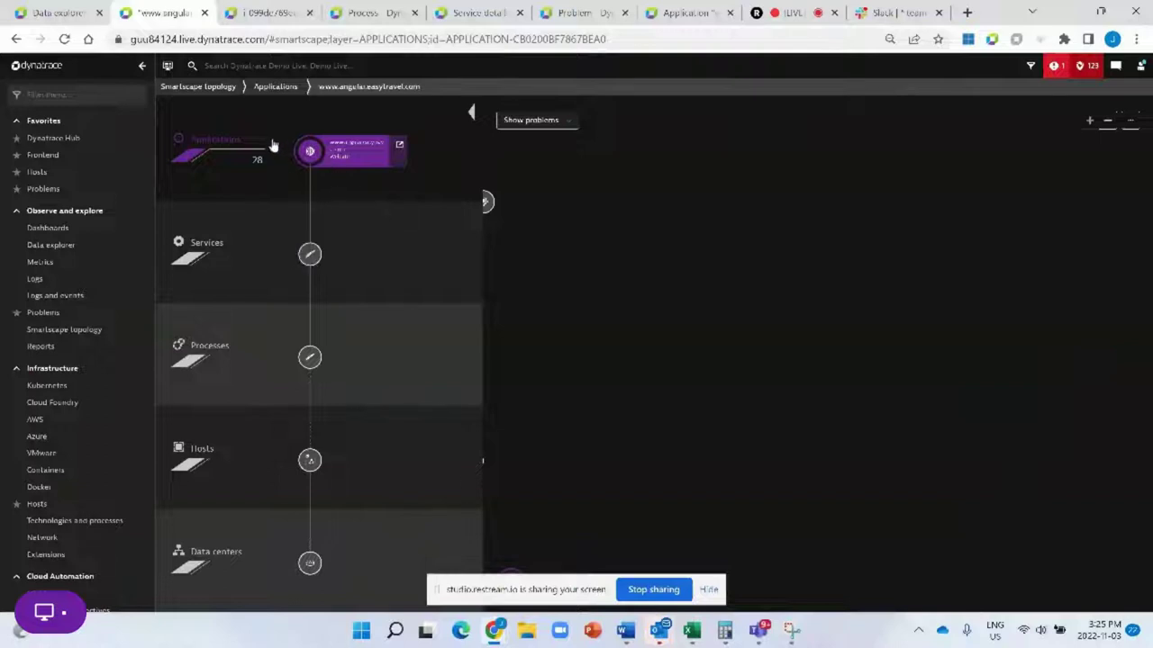
# - Switch to the i-099de769ee2fe20f7 host page and view its disk and network interface charts
pyautogui.click(276, 18)
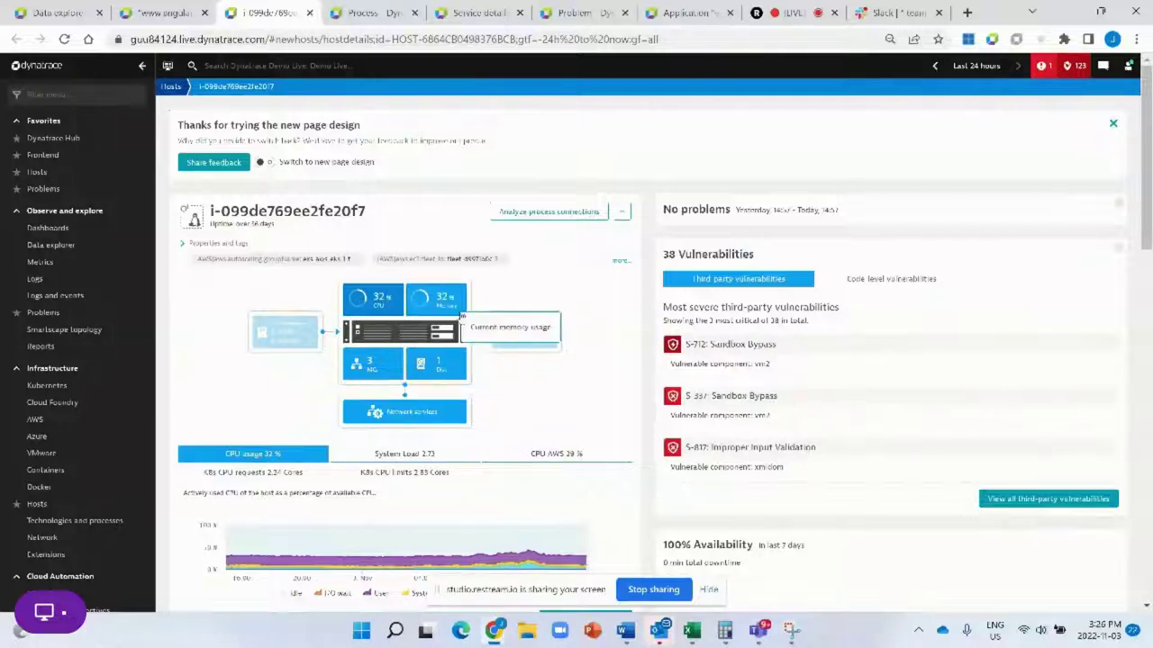
pyautogui.click(437, 365)
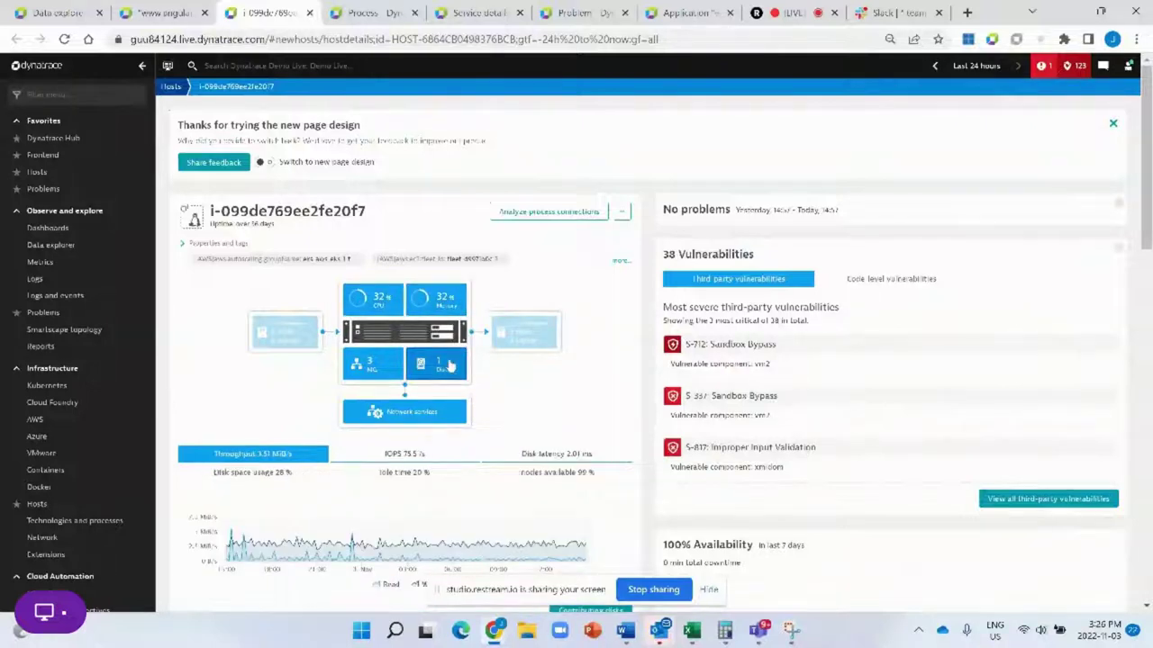
pyautogui.click(385, 369)
pyautogui.scroll(-2, 385, 370)
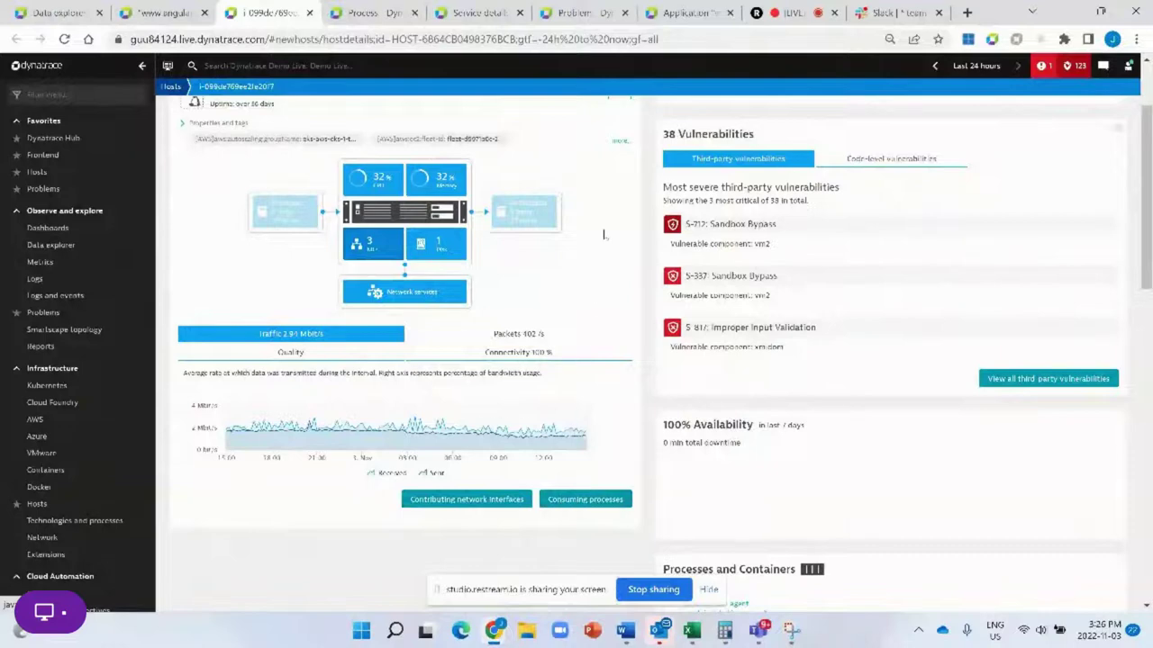
pyautogui.scroll(1, 605, 237)
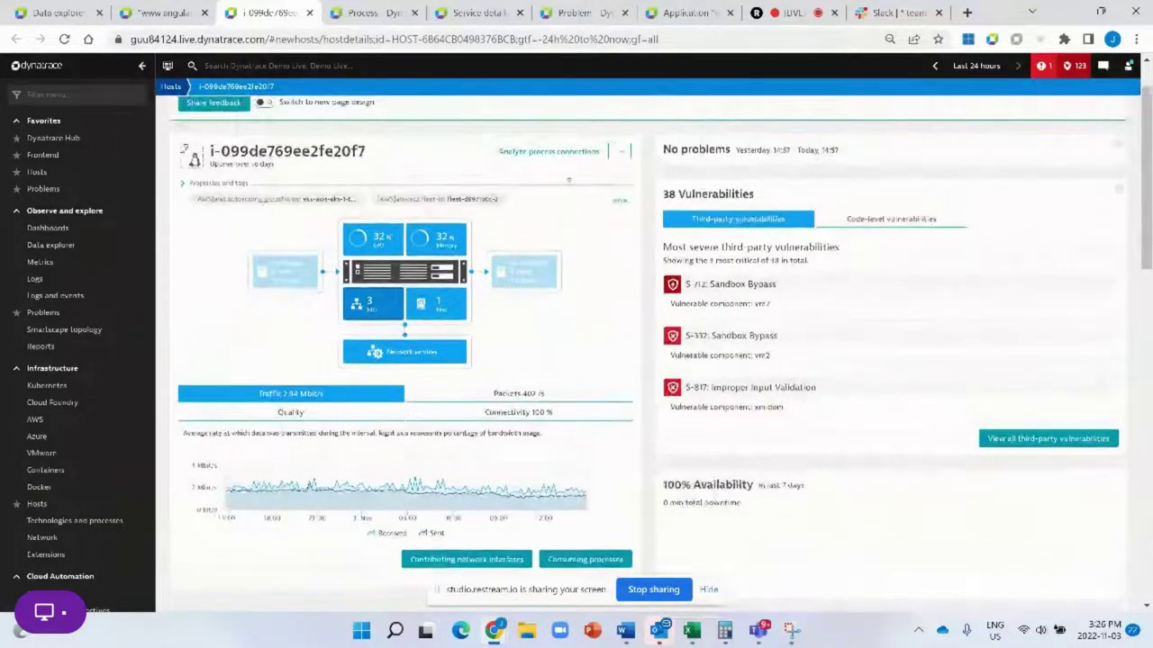
# - Open the host's process connections analysis in a new browser tab and look through its incoming and outgoing connections
pyautogui.rightClick(554, 157)
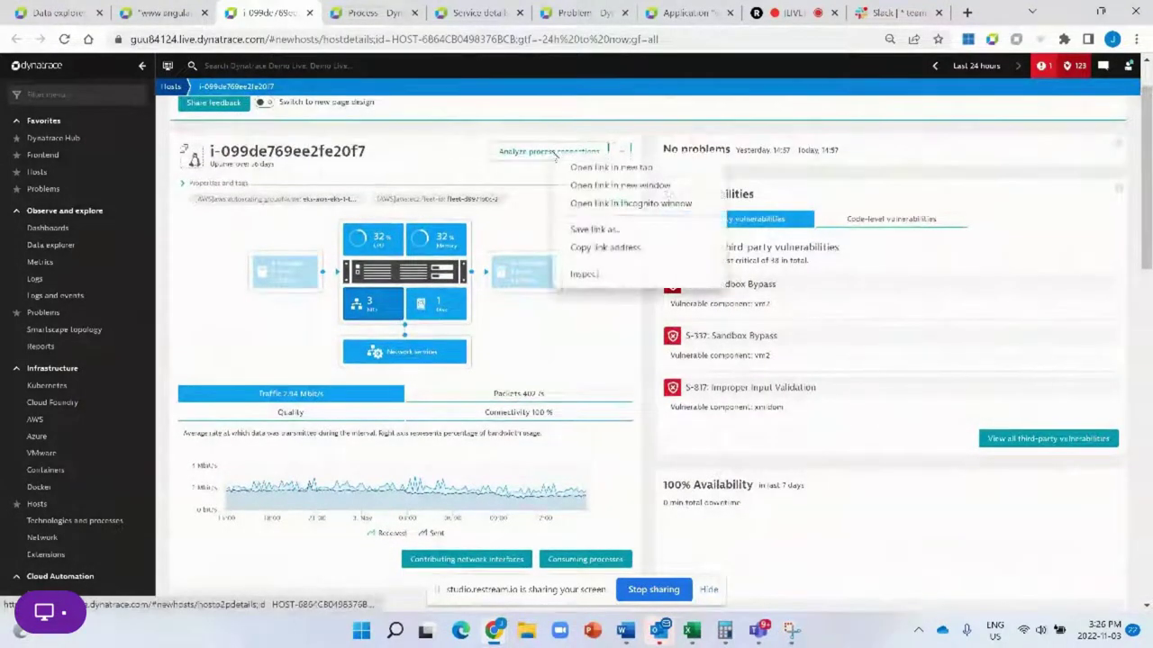
pyautogui.click(595, 166)
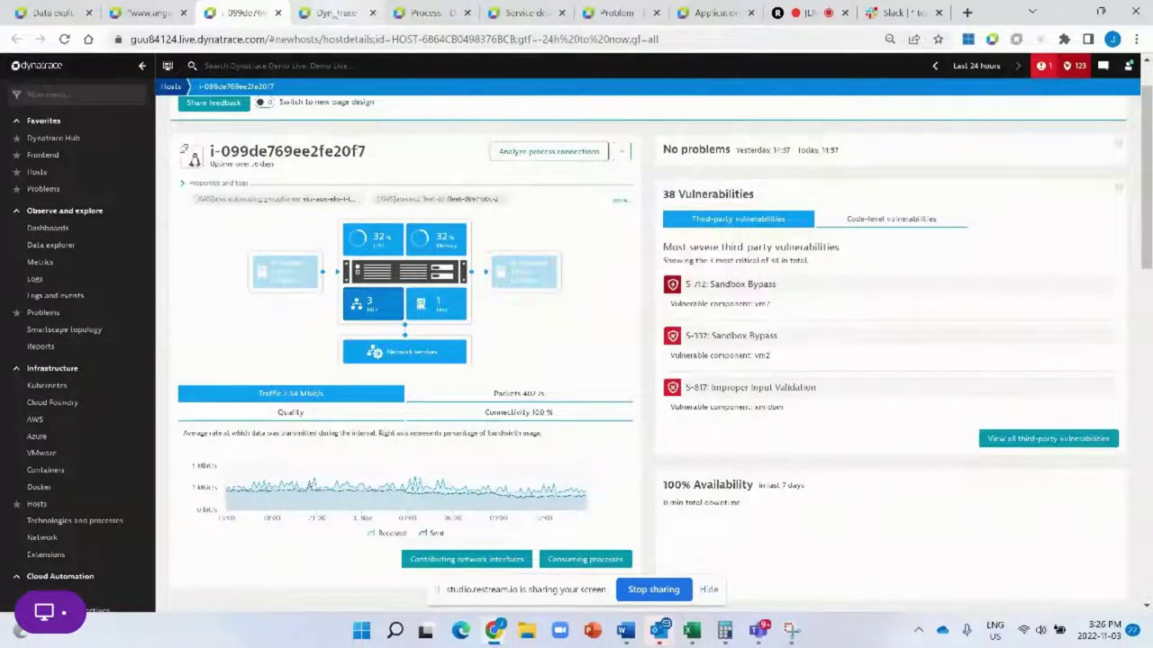
pyautogui.hotkey('ctrl', 'Tab')
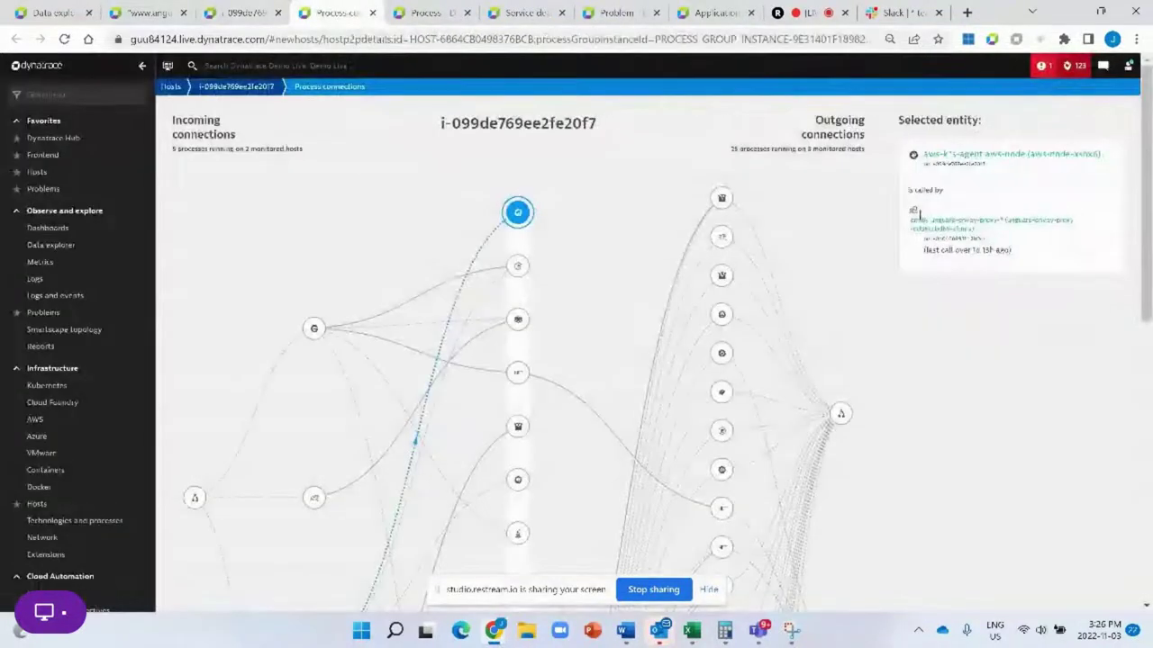
pyautogui.scroll(-3, 1149, 229)
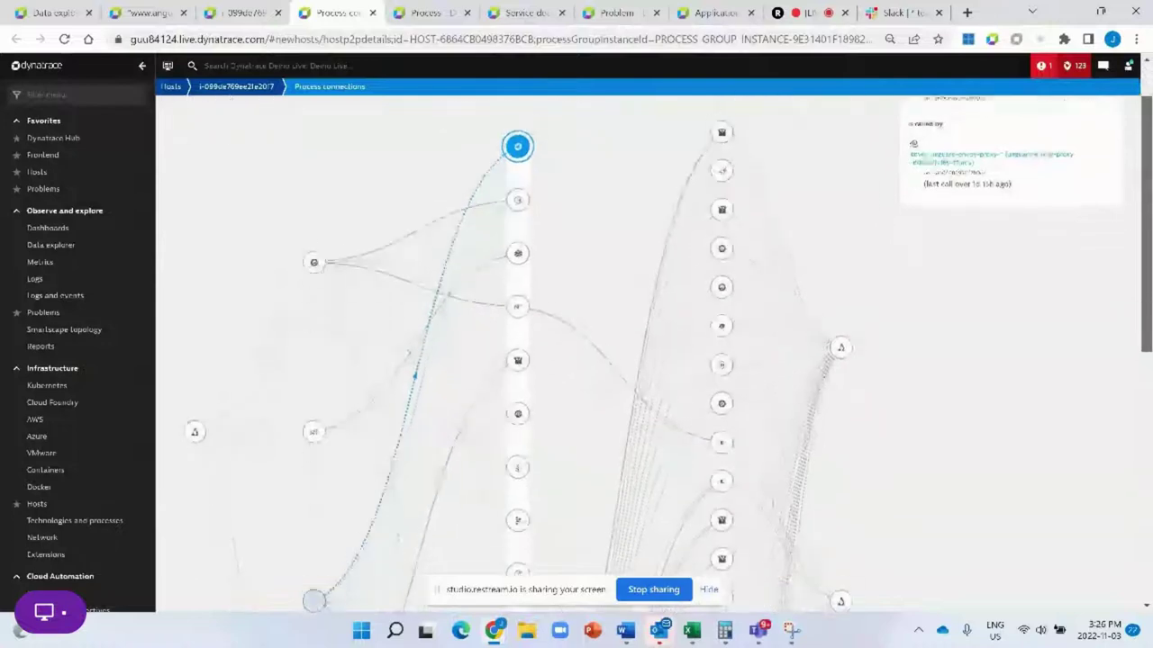
pyautogui.scroll(3, 1149, 230)
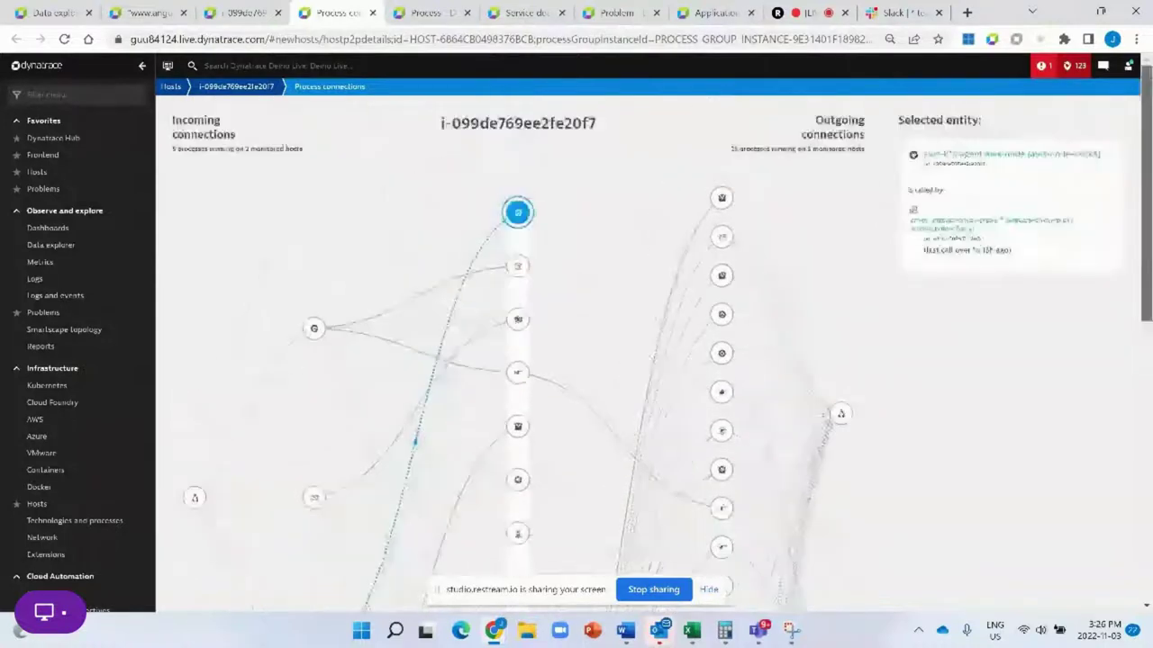
pyautogui.scroll(-2, 1150, 229)
pyautogui.scroll(-5, 1139, 421)
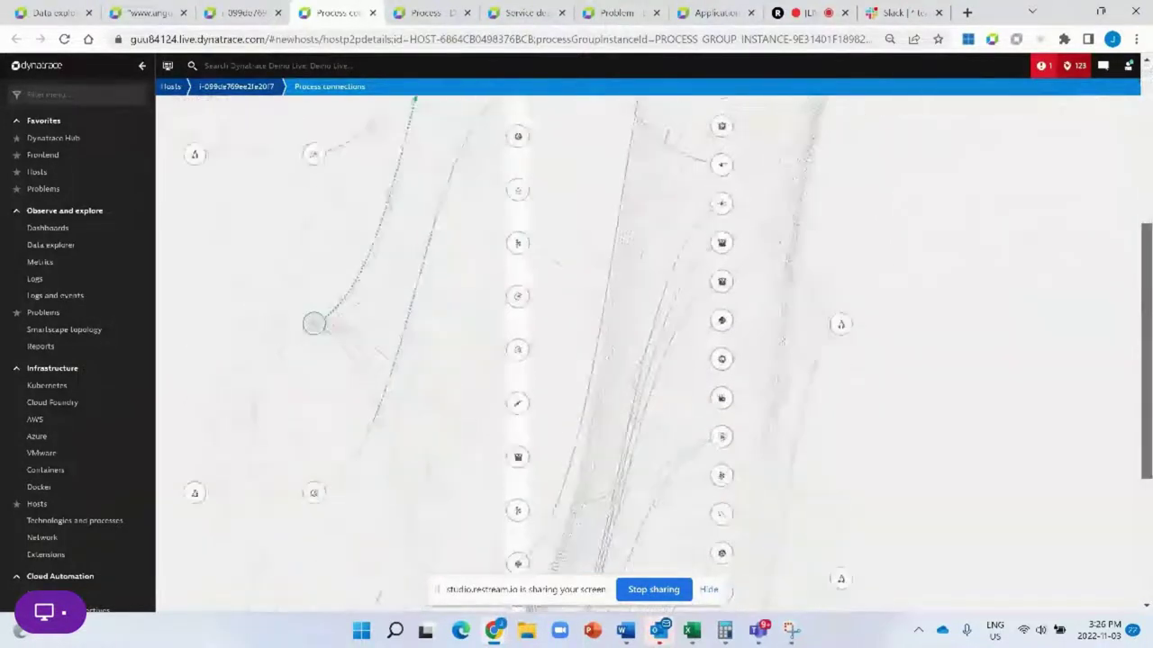
pyautogui.moveTo(1140, 421); pyautogui.dragTo(1139, 255)
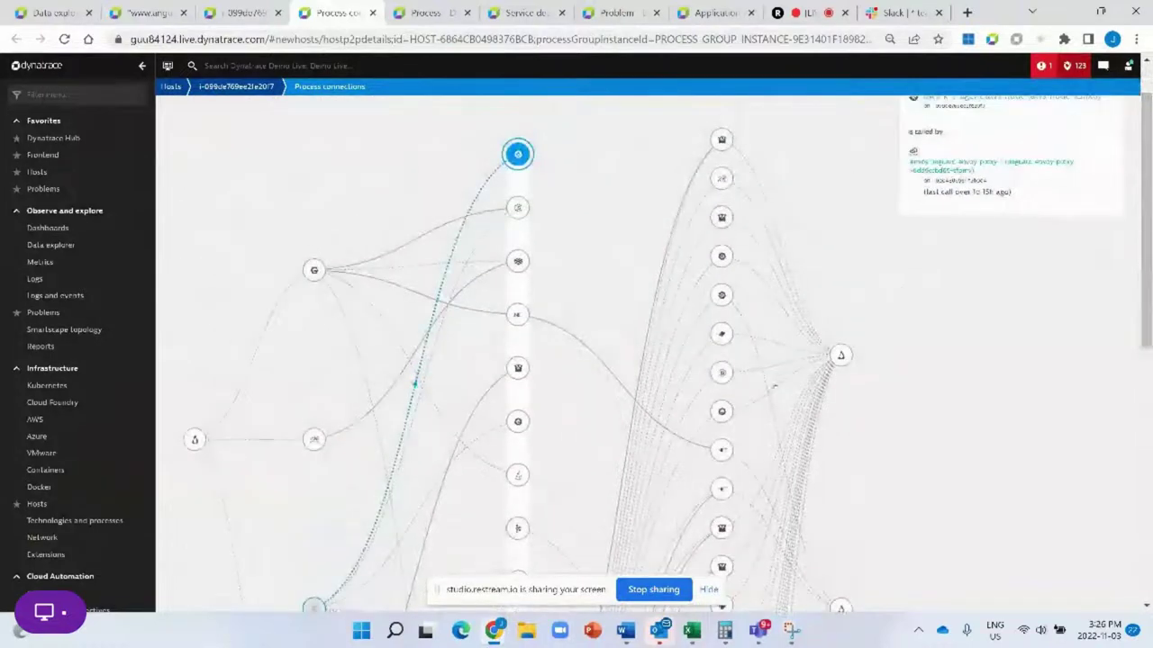
# - Inspect the incoming and outgoing calls of the easyTradePricingService.dll process in the process connections view
pyautogui.click(244, 11)
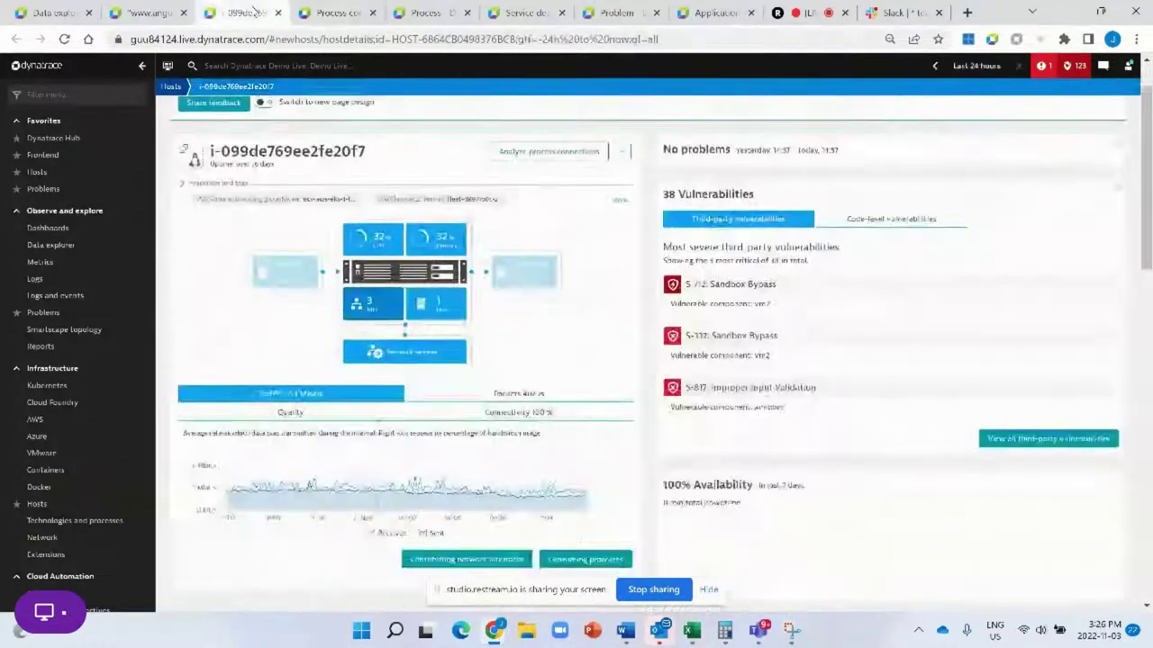
pyautogui.click(324, 9)
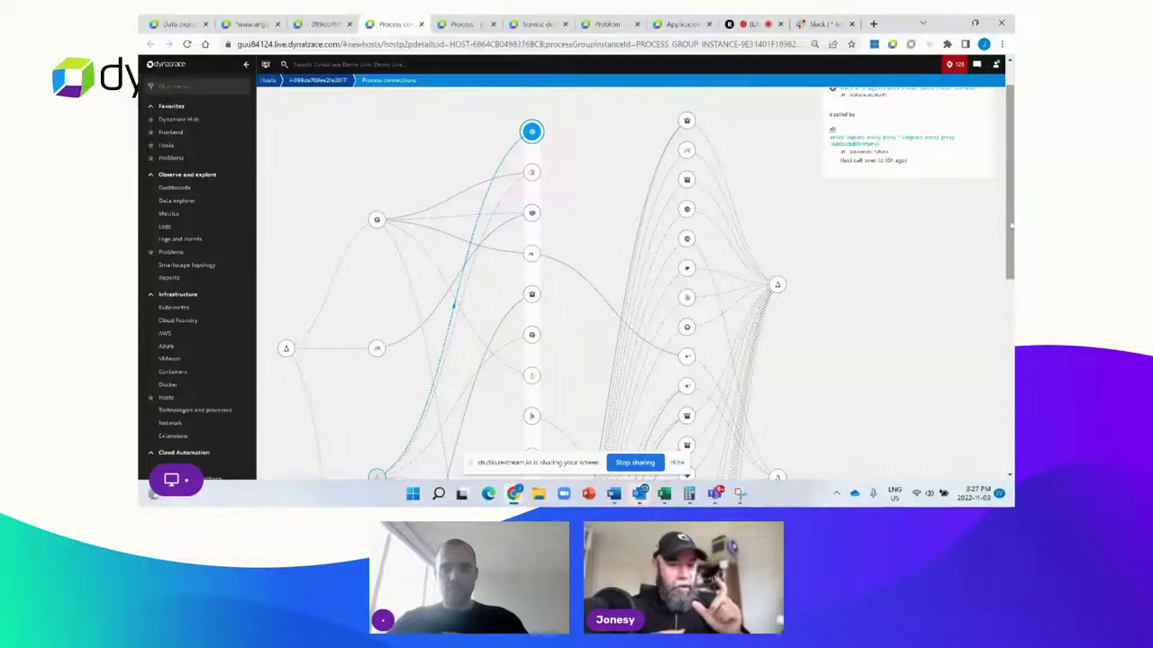
pyautogui.moveTo(1011, 226); pyautogui.dragTo(1012, 206)
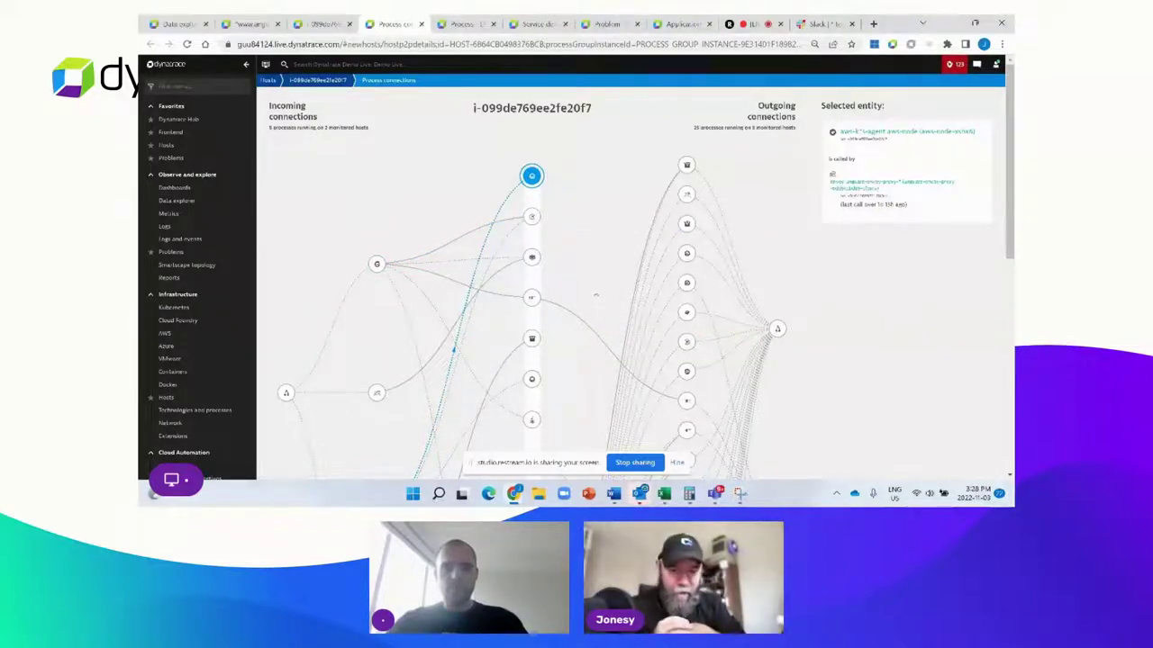
pyautogui.click(531, 299)
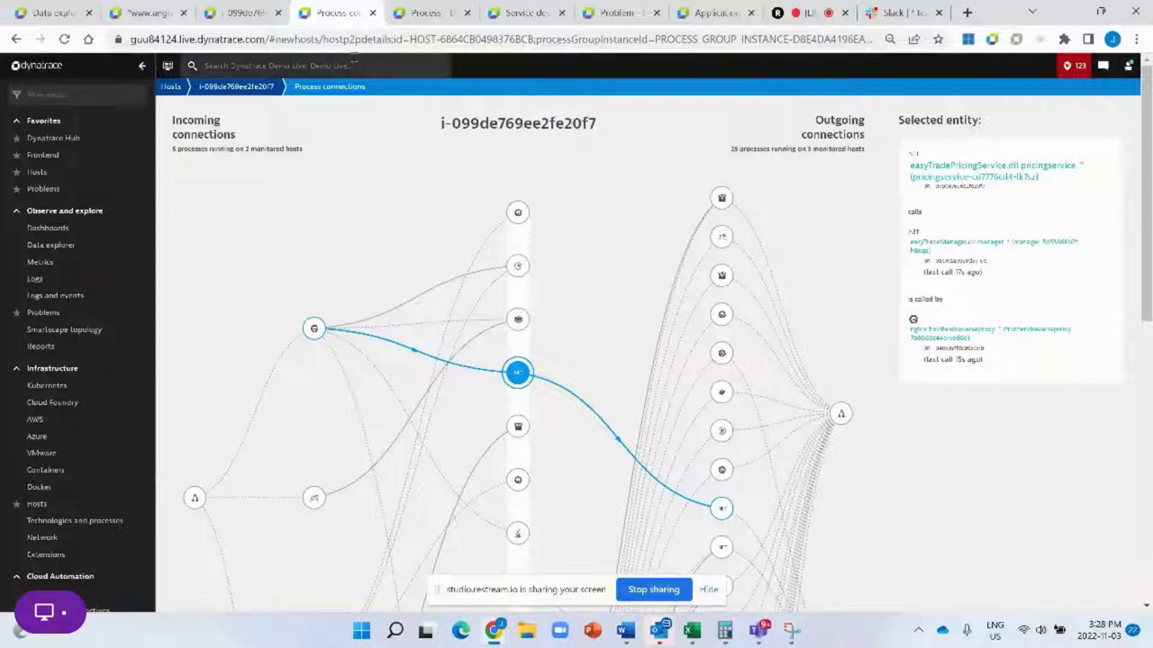
# - Open the network interfaces contributing to the host's traffic, and return to the host overview
pyautogui.click(257, 20)
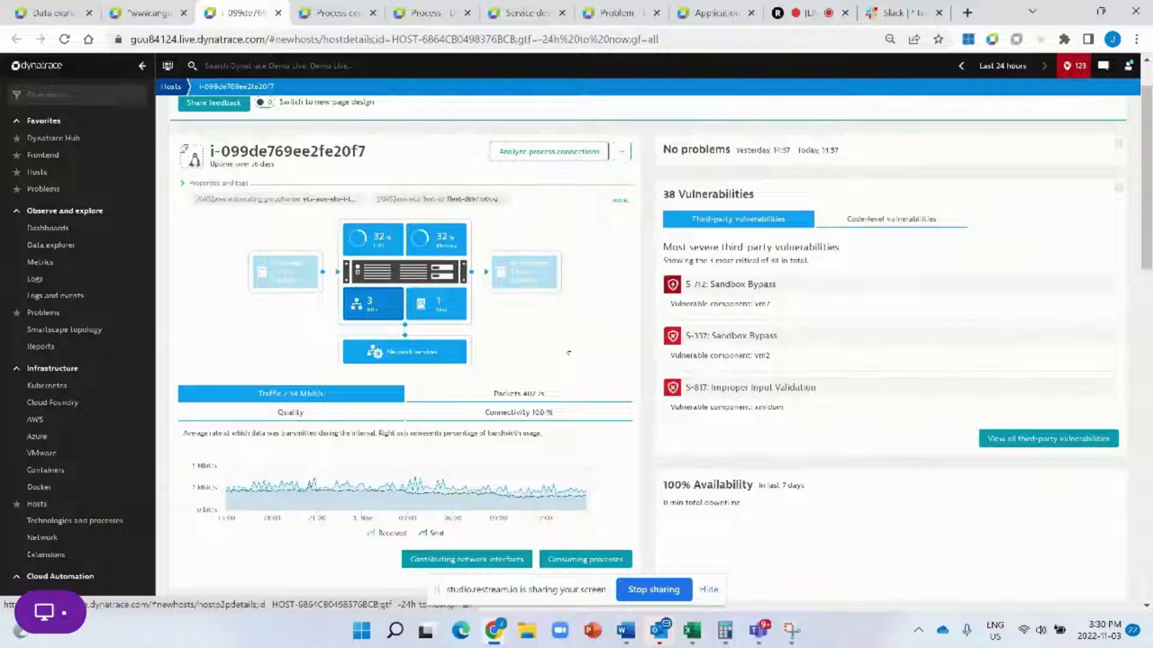
pyautogui.scroll(-1, 532, 432)
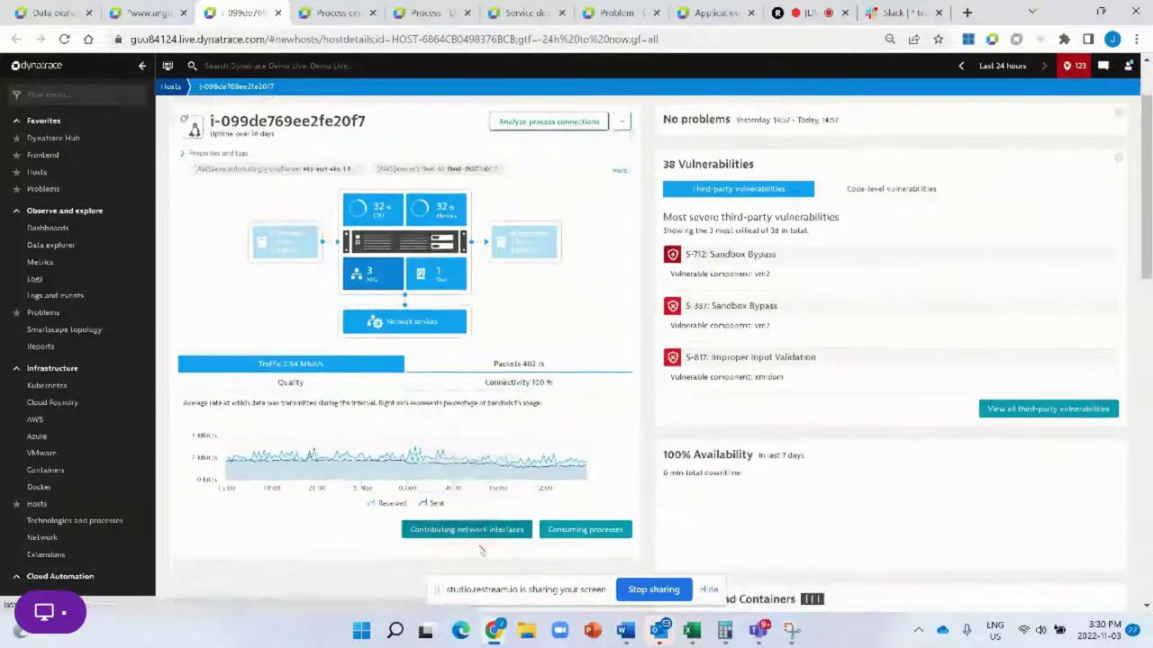
pyautogui.click(472, 537)
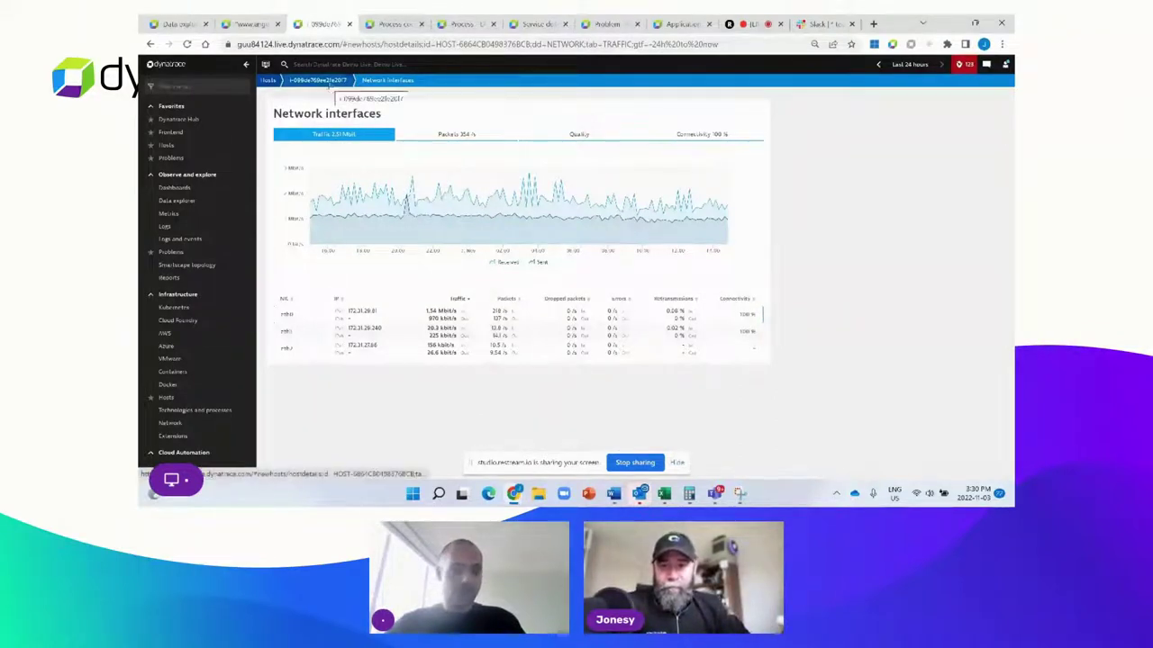
pyautogui.click(330, 83)
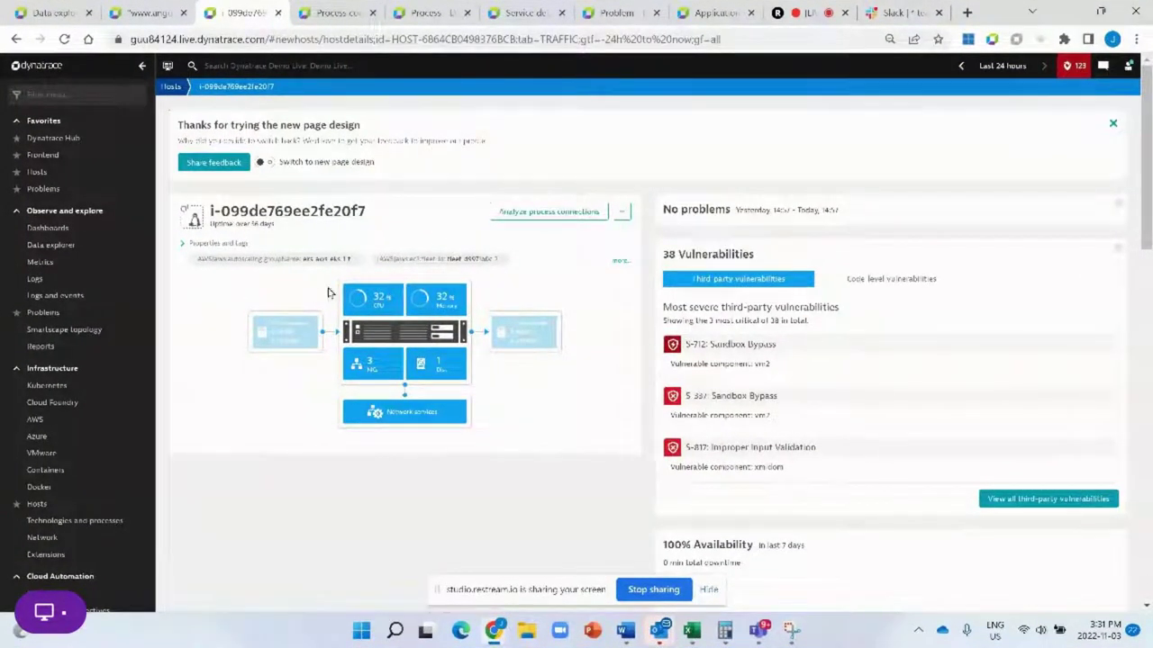
# - Show the host's CPU usage chart and examine the list of processes consuming its CPU
pyautogui.click(384, 306)
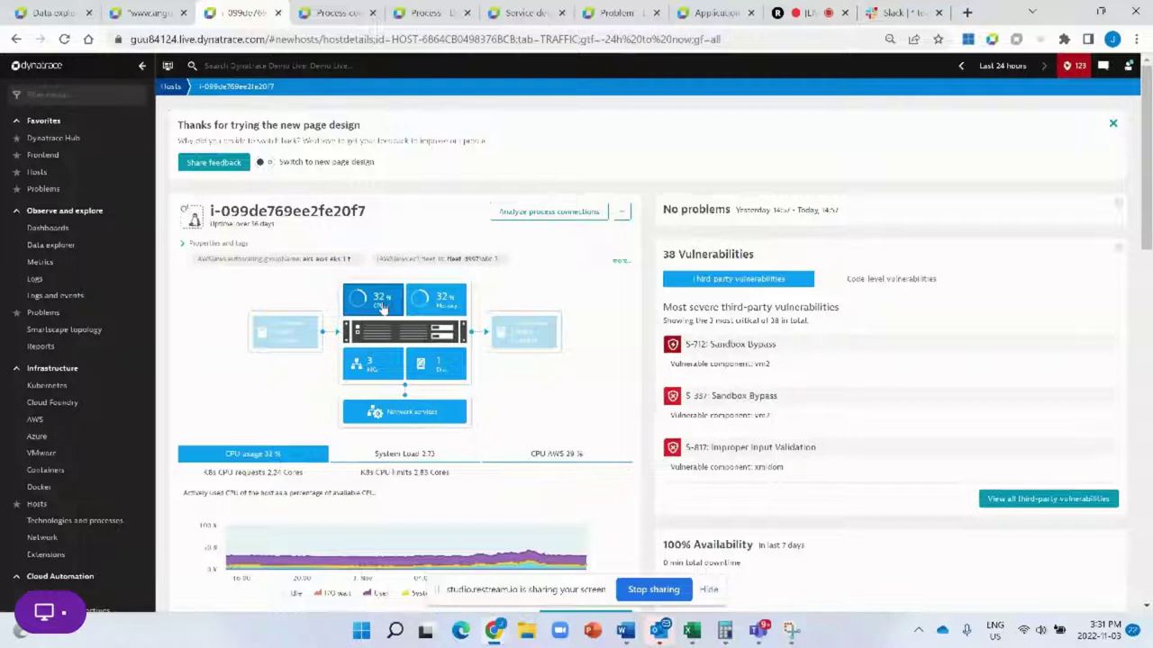
pyautogui.scroll(-3, 382, 308)
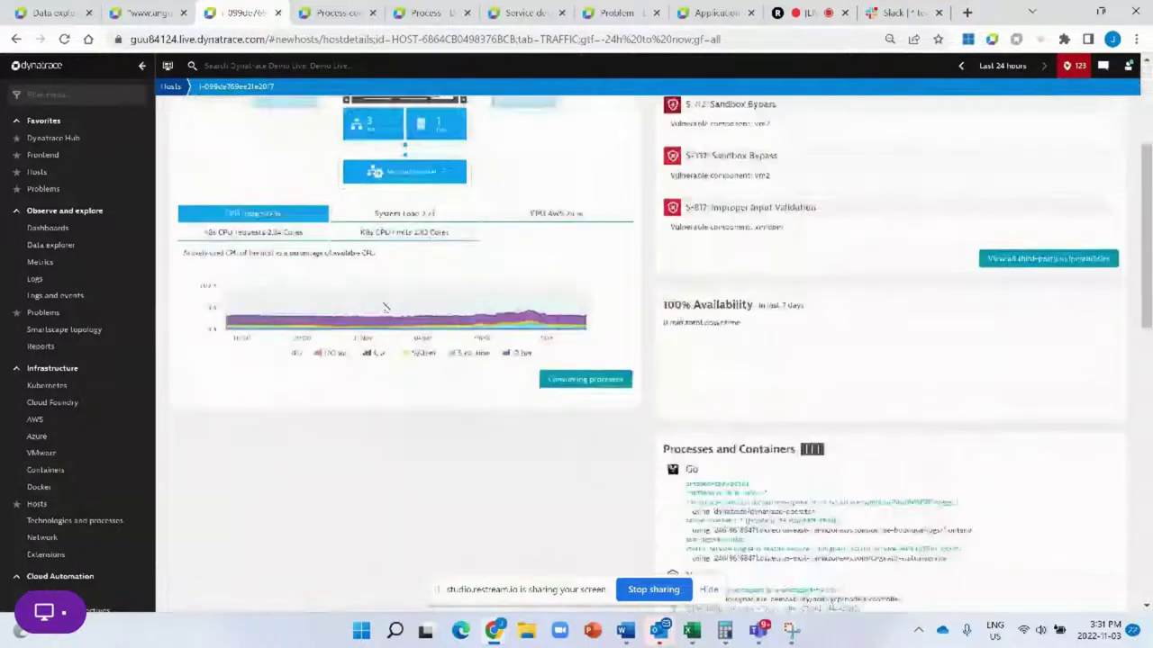
pyautogui.scroll(1, 383, 308)
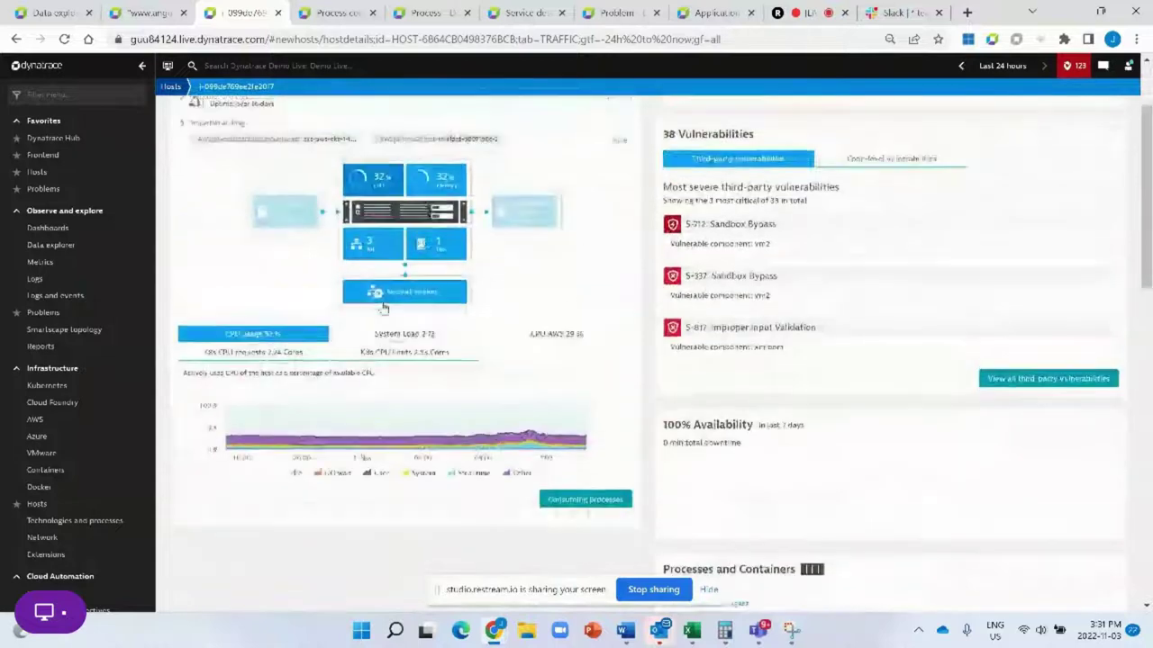
pyautogui.click(585, 500)
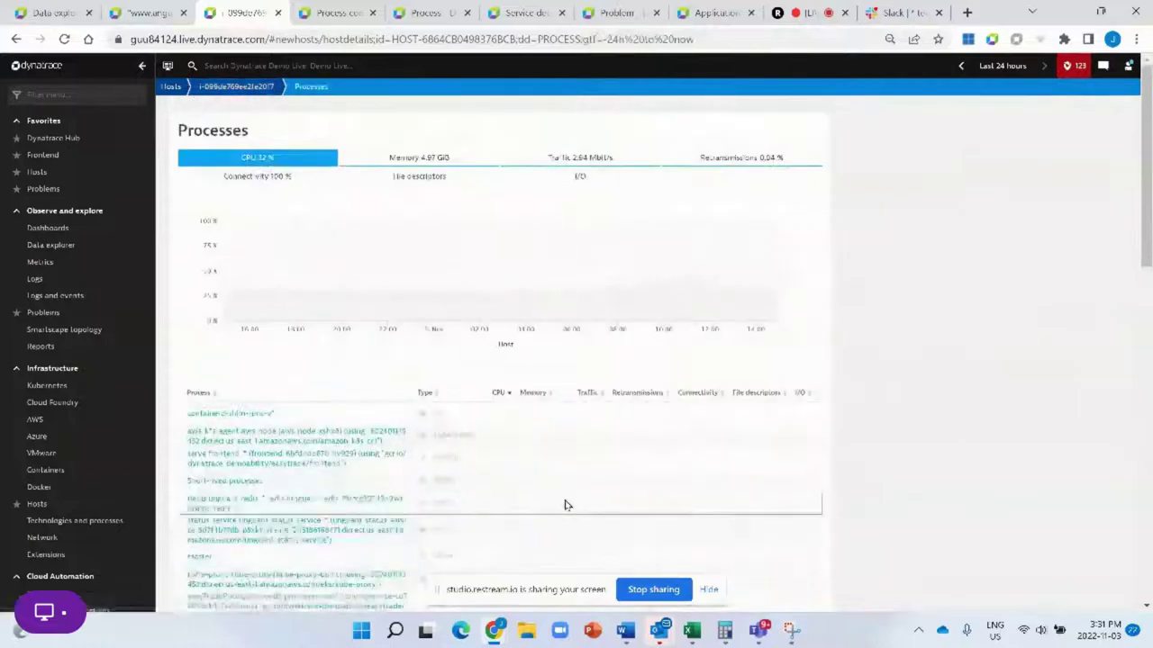
pyautogui.scroll(-2, 566, 505)
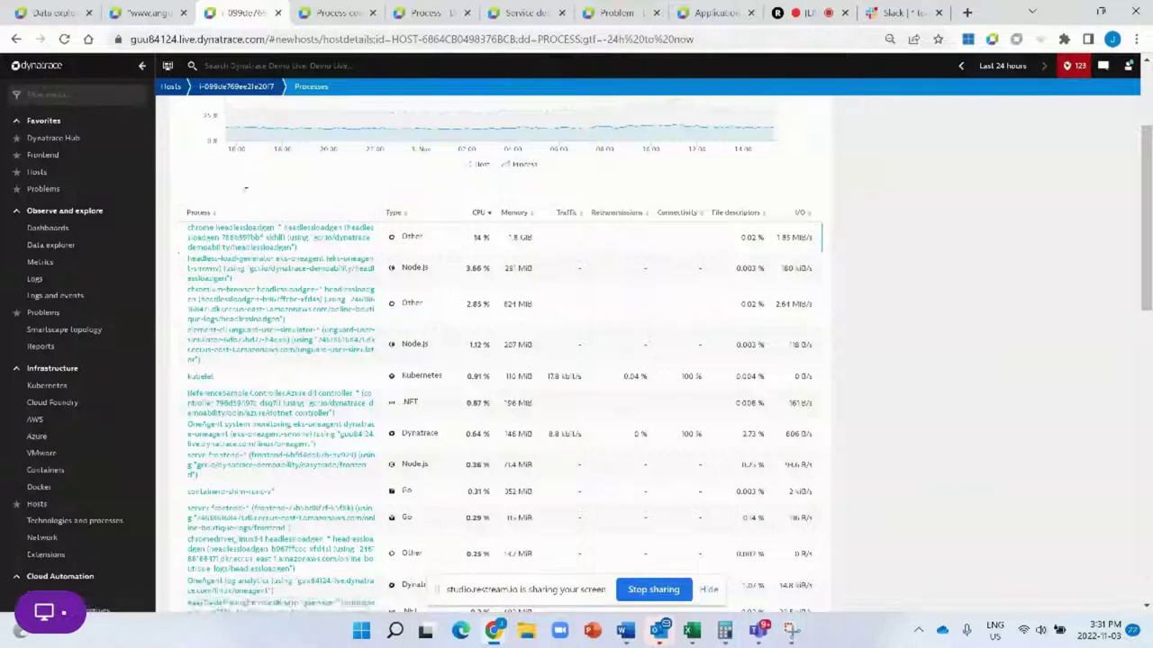
pyautogui.scroll(1, 361, 167)
pyautogui.scroll(2, 360, 167)
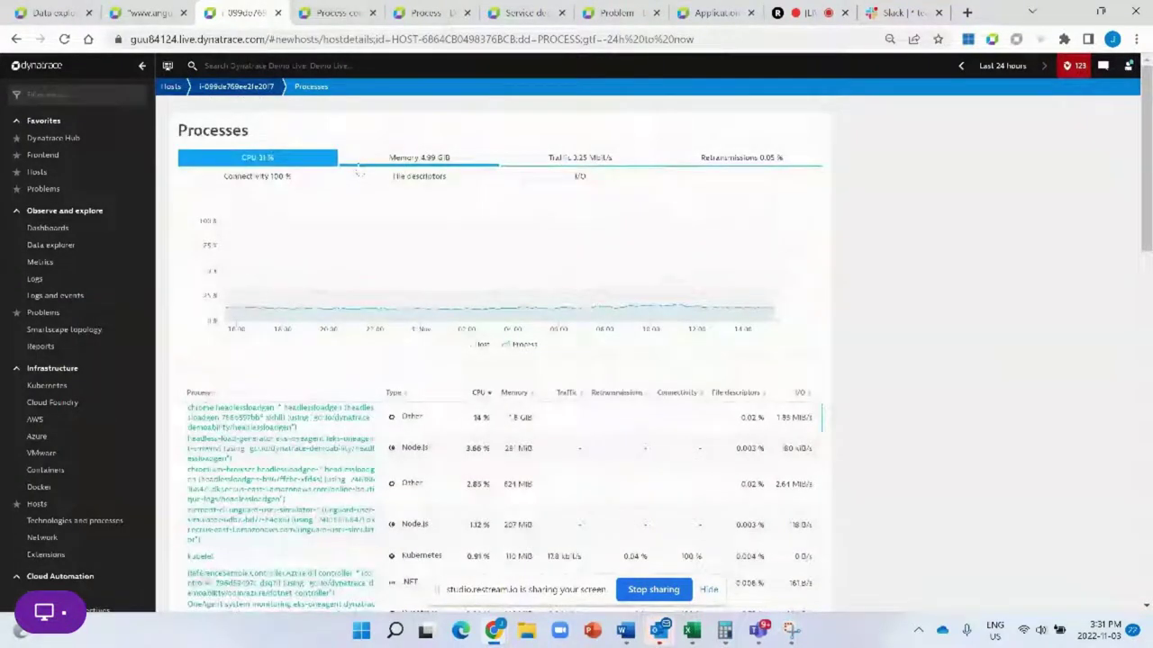
pyautogui.scroll(-1, 631, 397)
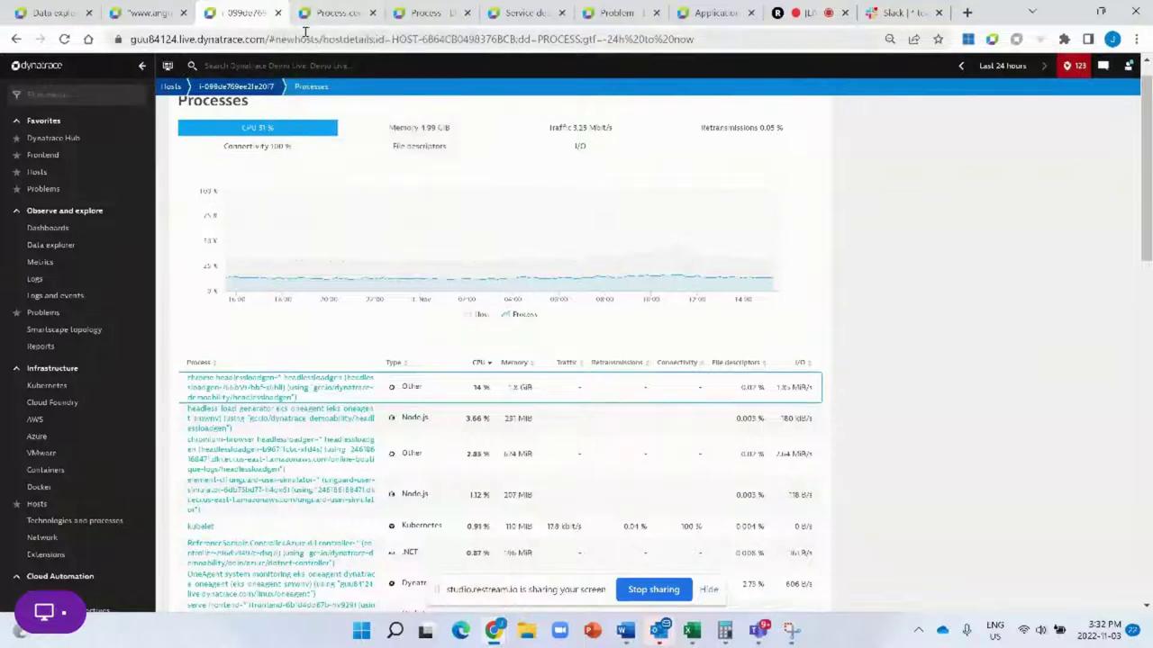
# - Switch to the details page of the server frontend-* process
pyautogui.moveTo(326, 20)
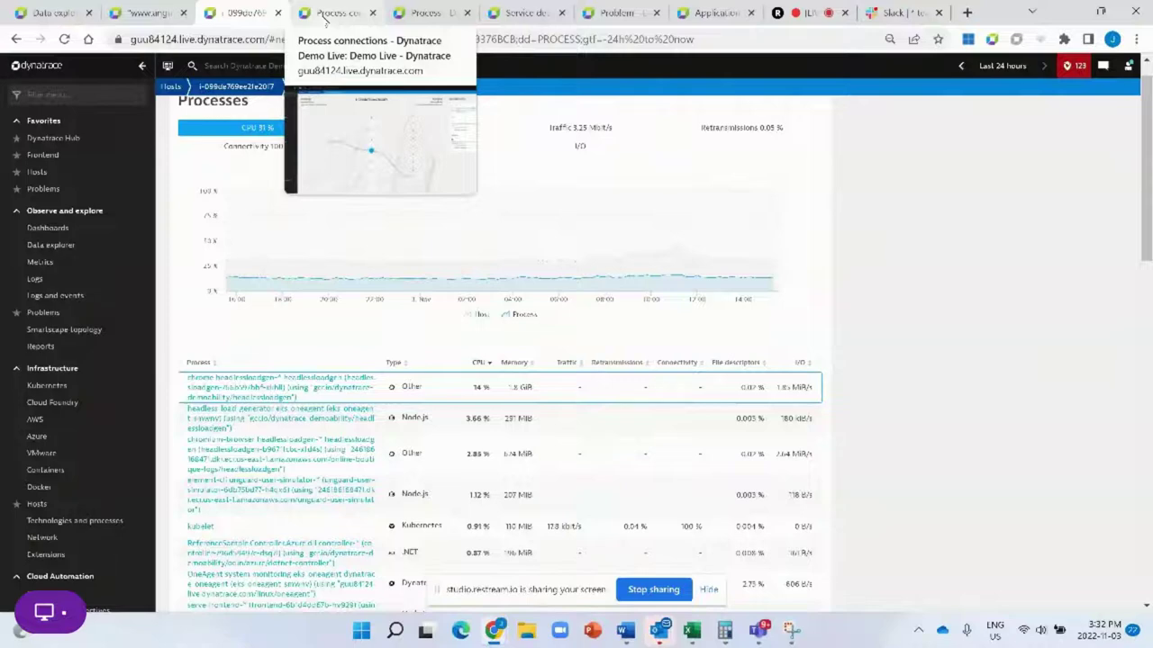
pyautogui.click(419, 16)
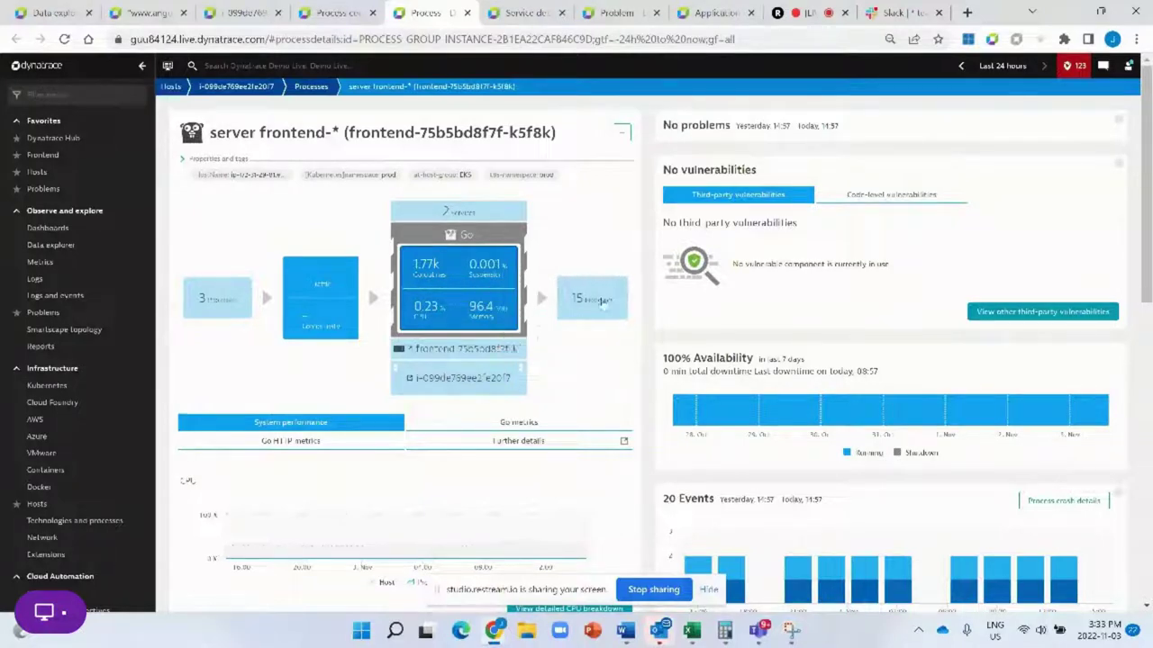
# - List the called processes and the calling processes of the server frontend-* process
pyautogui.click(600, 301)
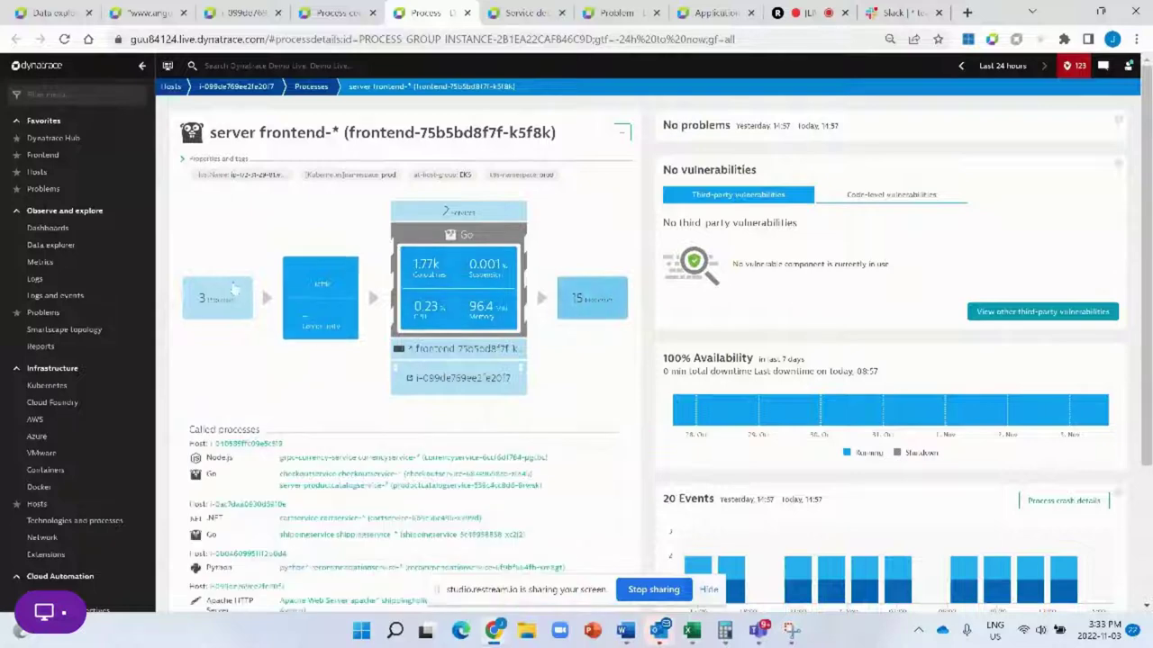
pyautogui.click(205, 302)
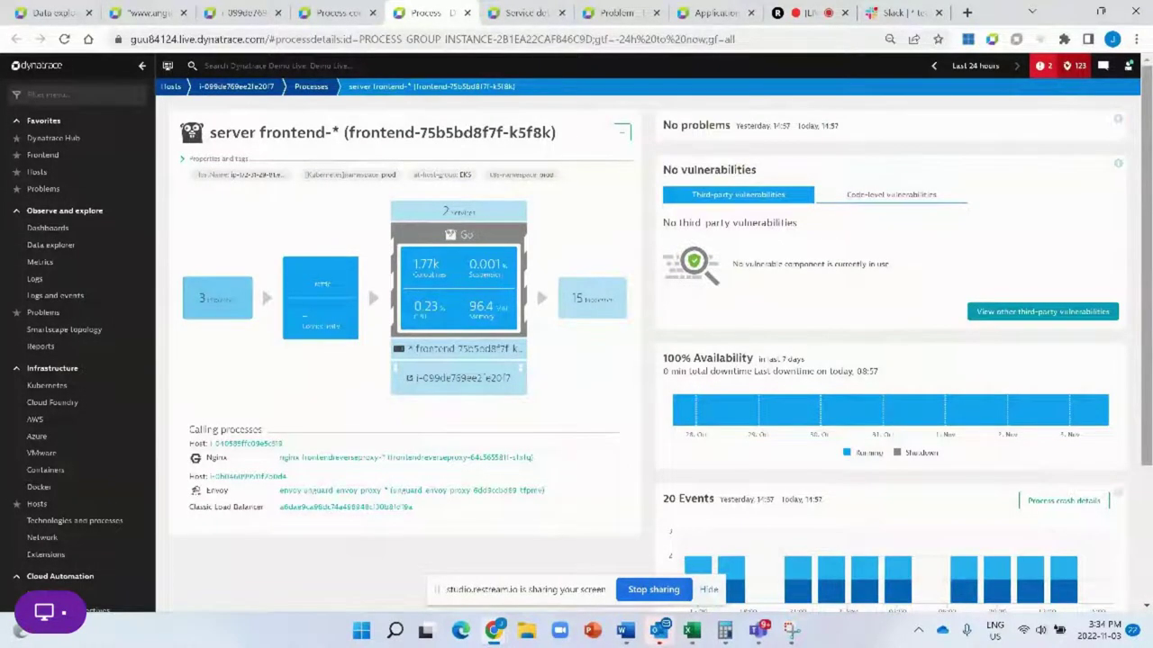
# - Expand the process's event list and show the details of its most recent restart event
pyautogui.scroll(-3, 1130, 177)
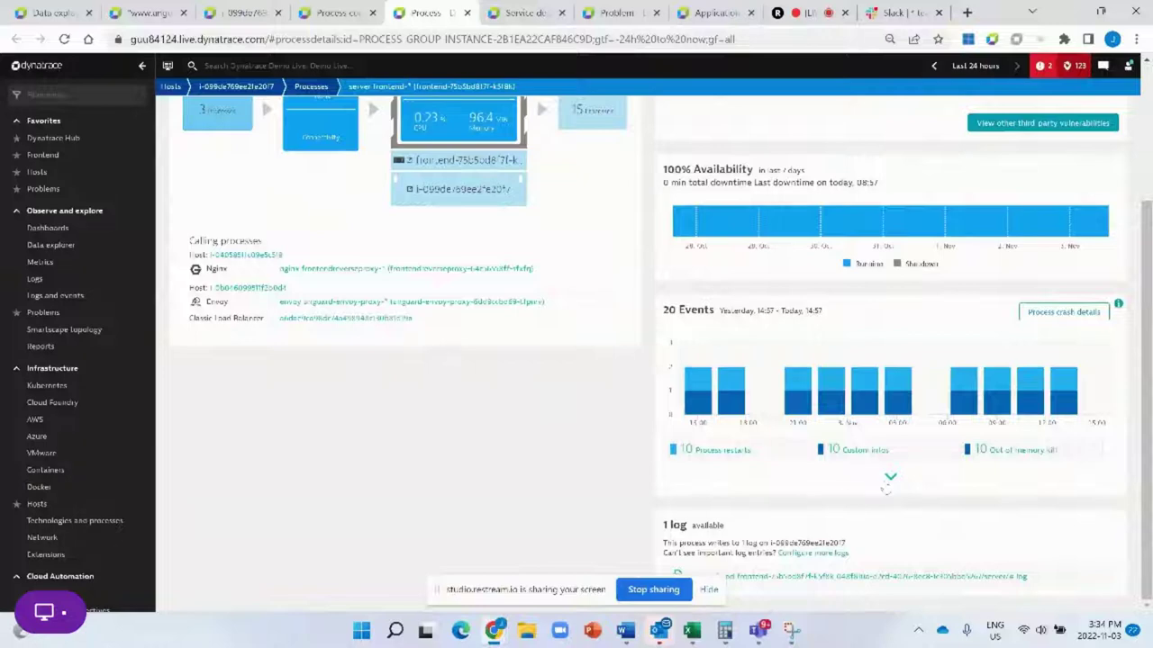
pyautogui.click(889, 477)
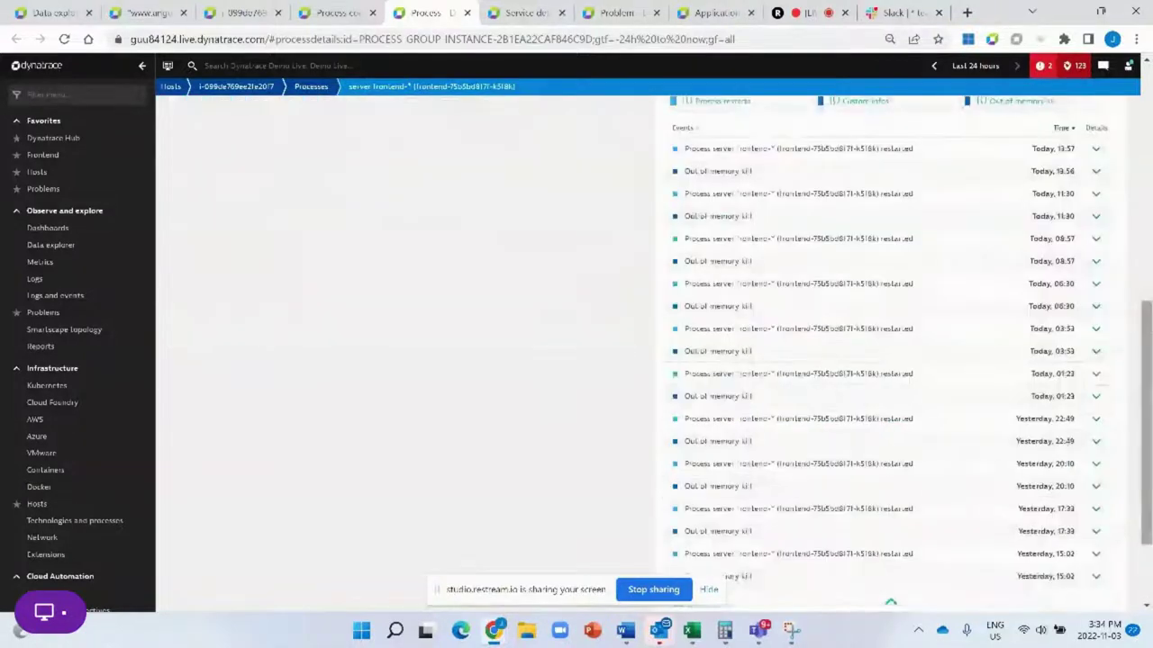
pyautogui.moveTo(1145, 324); pyautogui.dragTo(1148, 245)
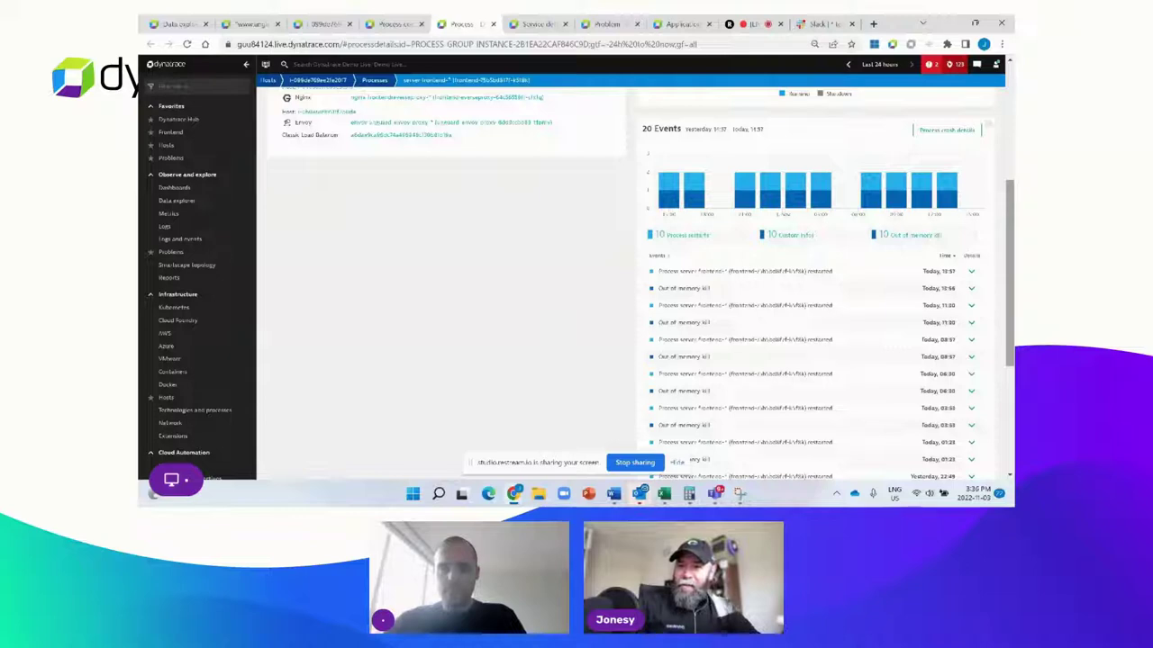
pyautogui.click(972, 272)
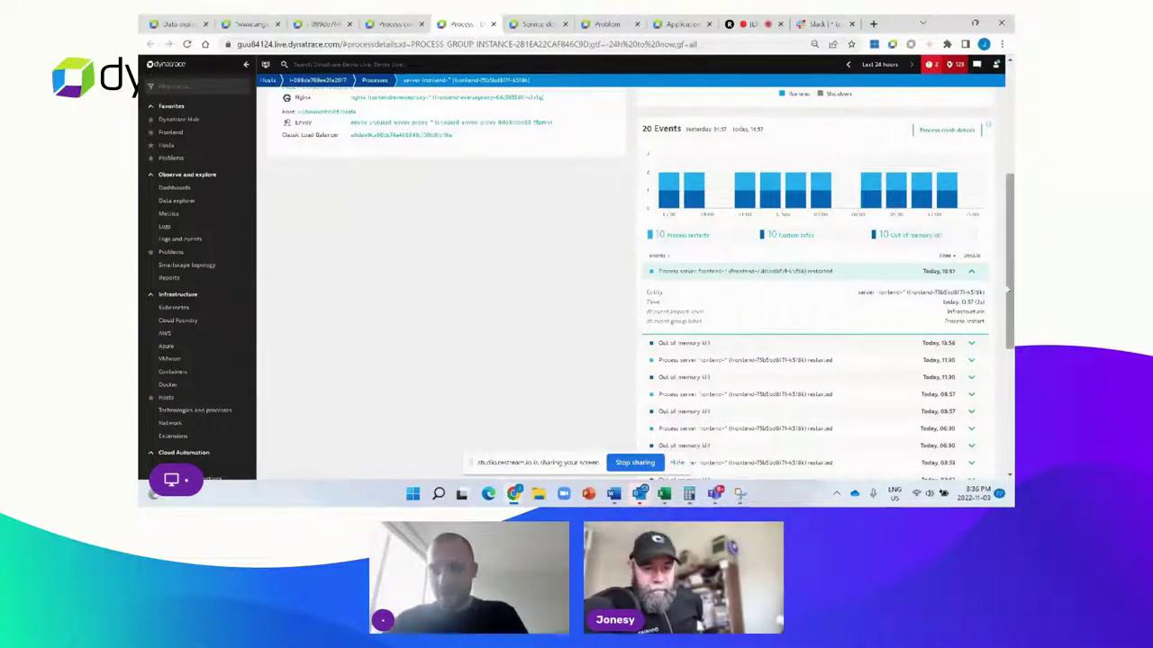
# - Show the services provided by the server frontend-* process, and switch to the frontend service's details page
pyautogui.scroll(2, 1008, 290)
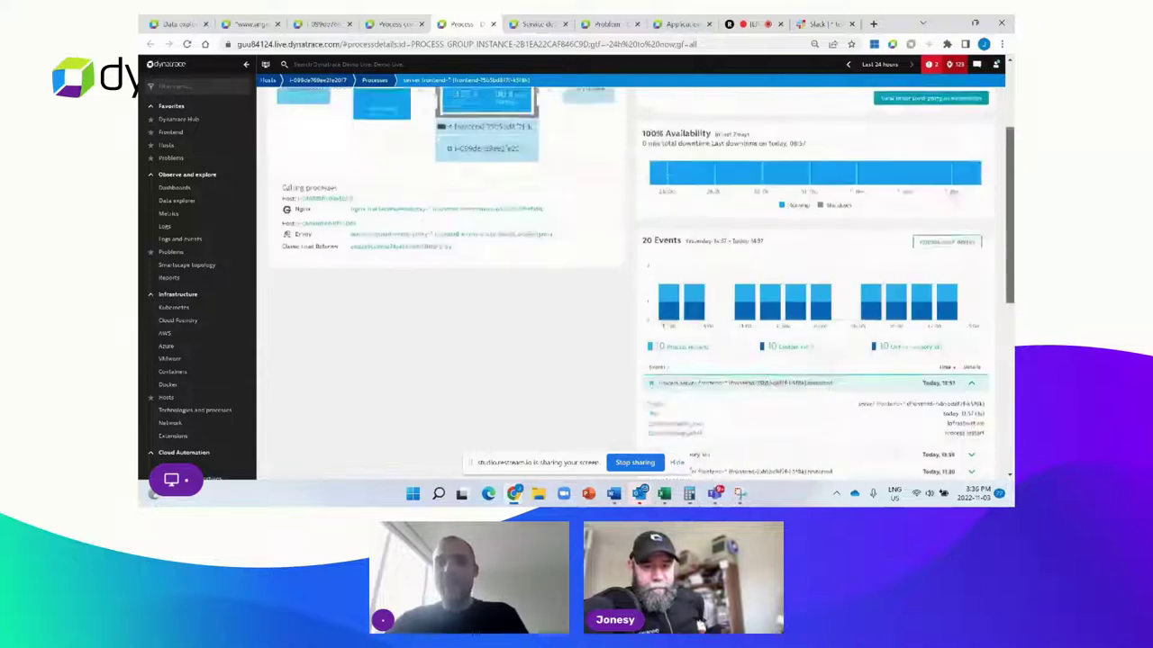
pyautogui.scroll(3, 624, 108)
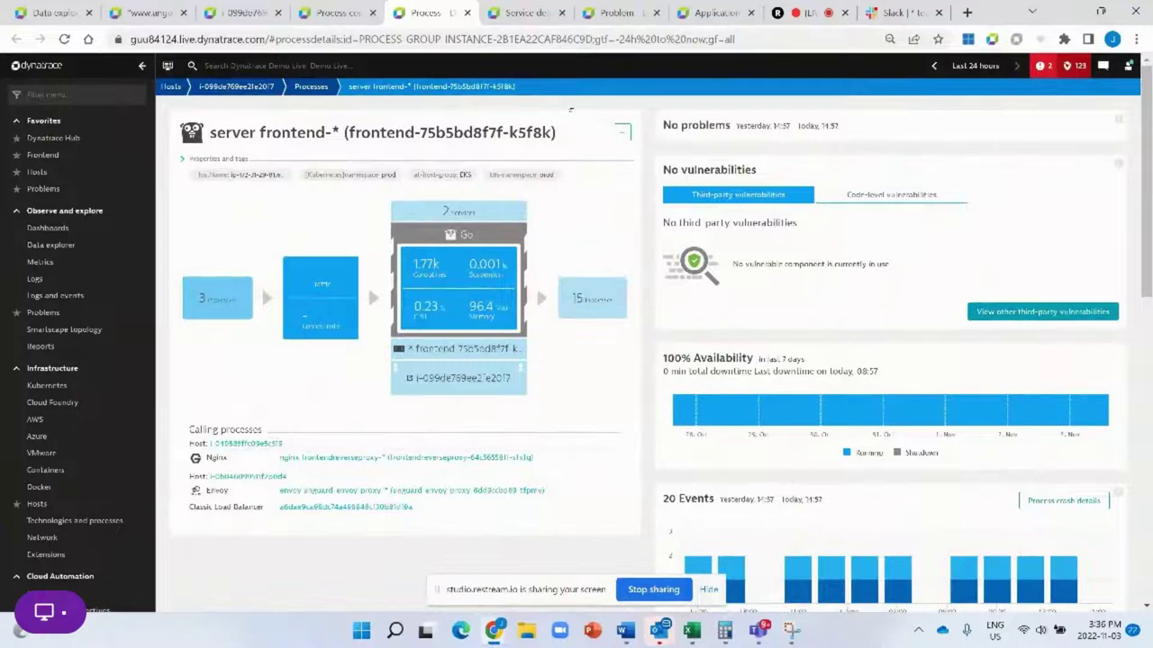
pyautogui.click(478, 216)
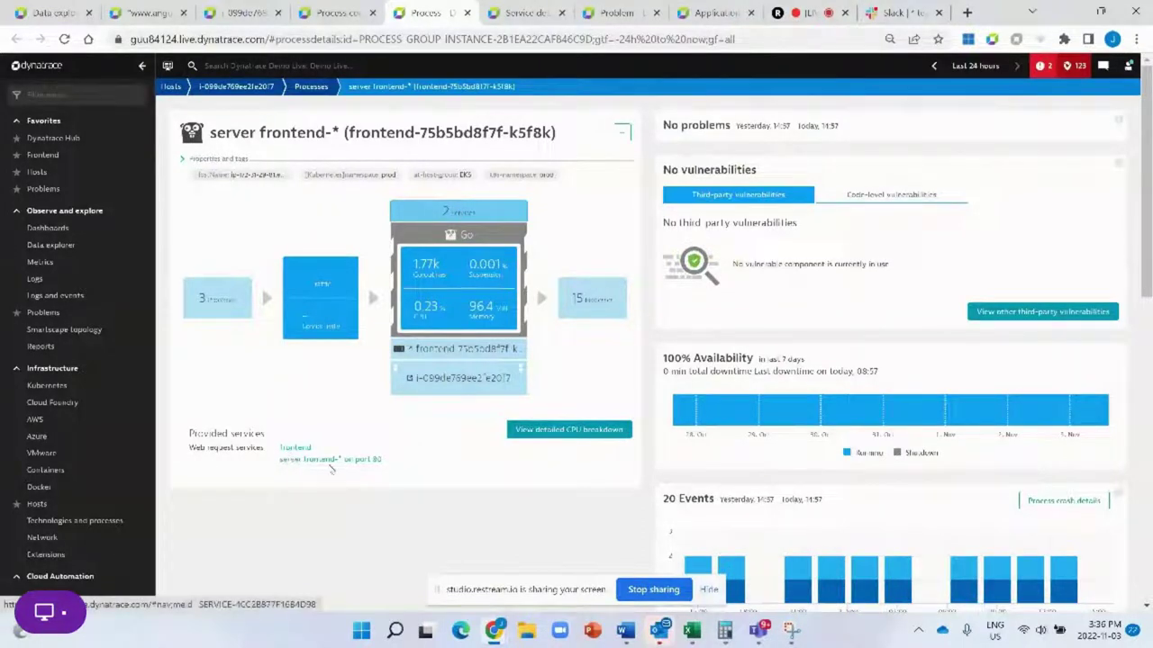
pyautogui.click(513, 14)
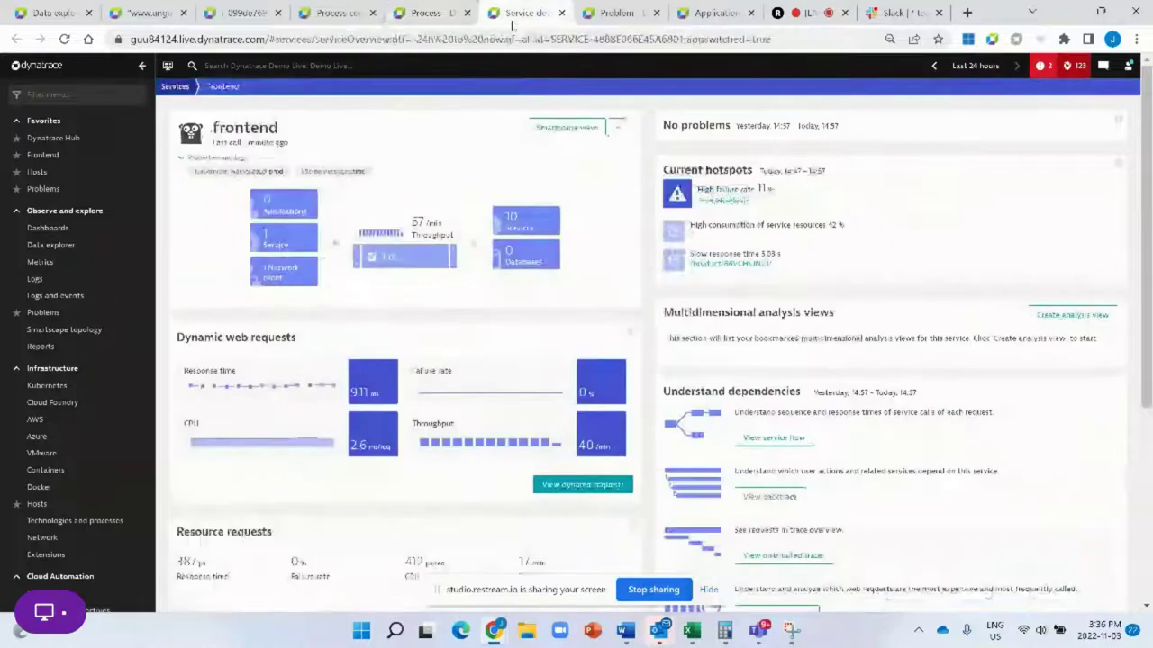
# - Examine the frontend service's processes and pods, its called services, and its calling service
pyautogui.click(399, 259)
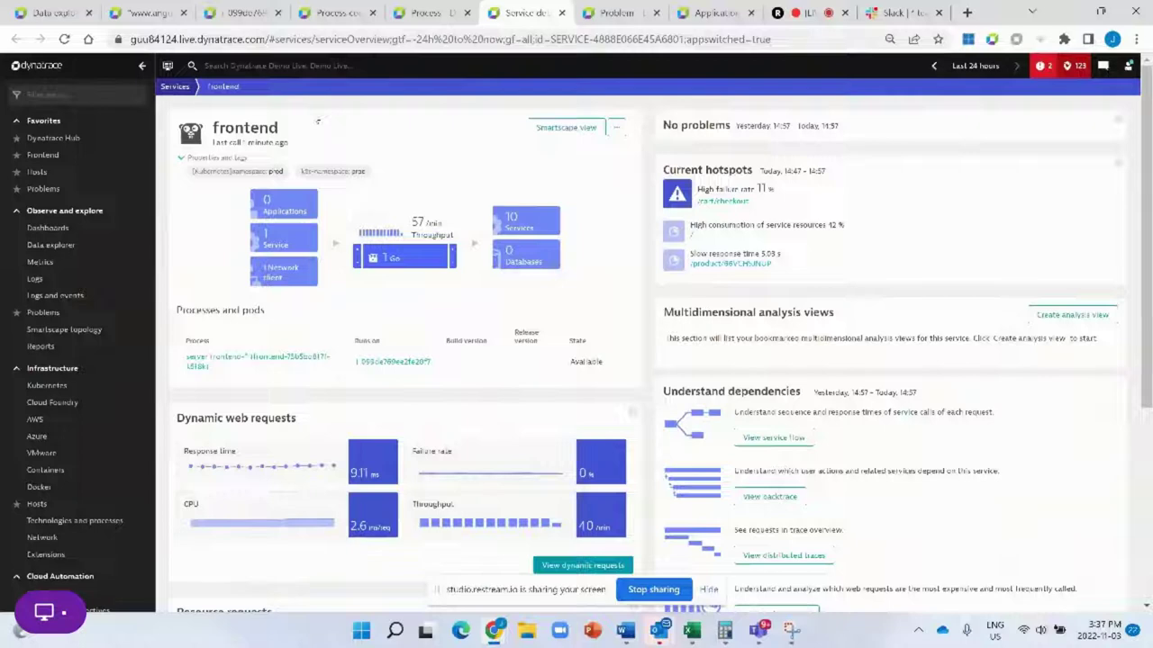
pyautogui.click(530, 224)
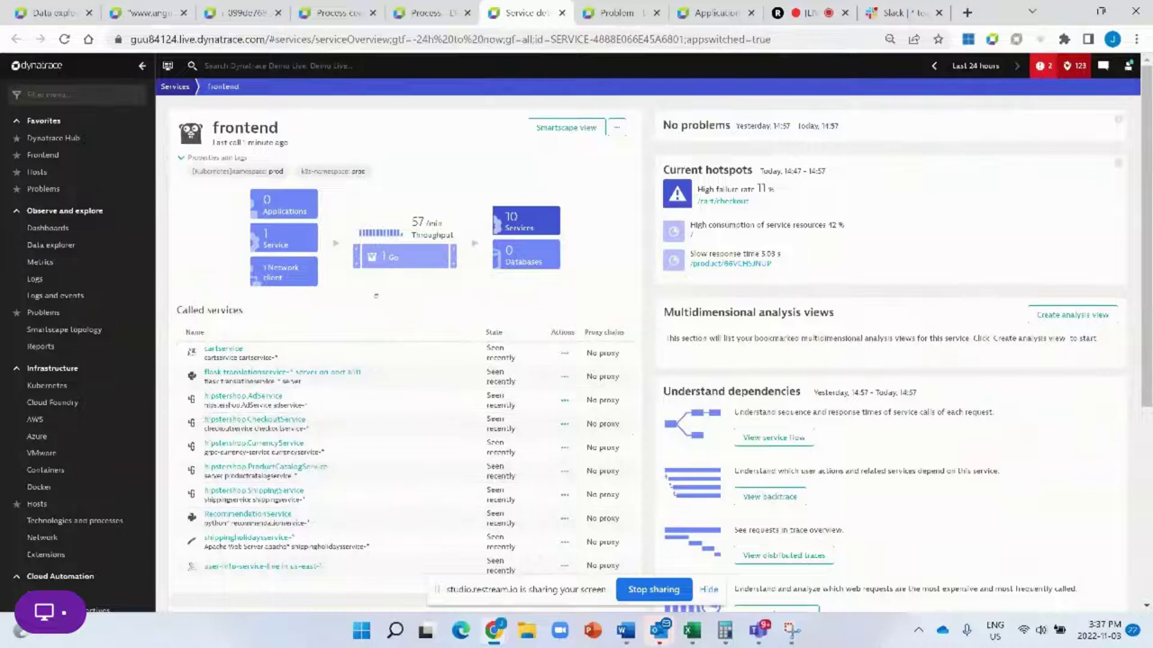
pyautogui.click(288, 239)
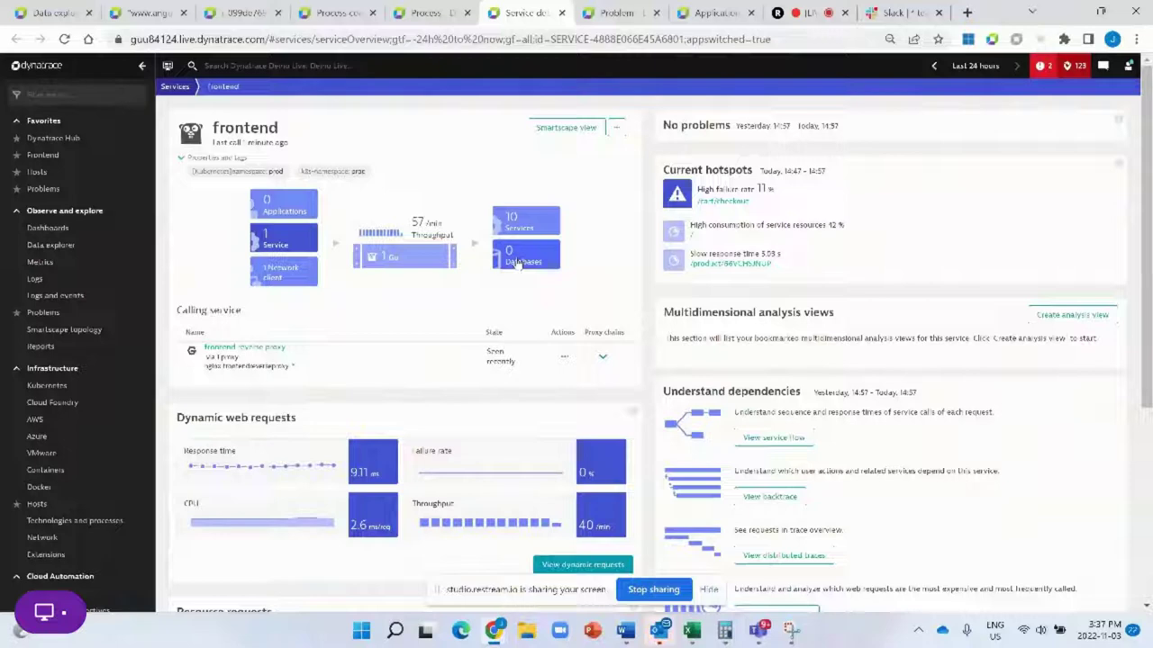
# - Open the service-level backtrace of the frontend service and examine its incoming requests
pyautogui.scroll(-3, 517, 262)
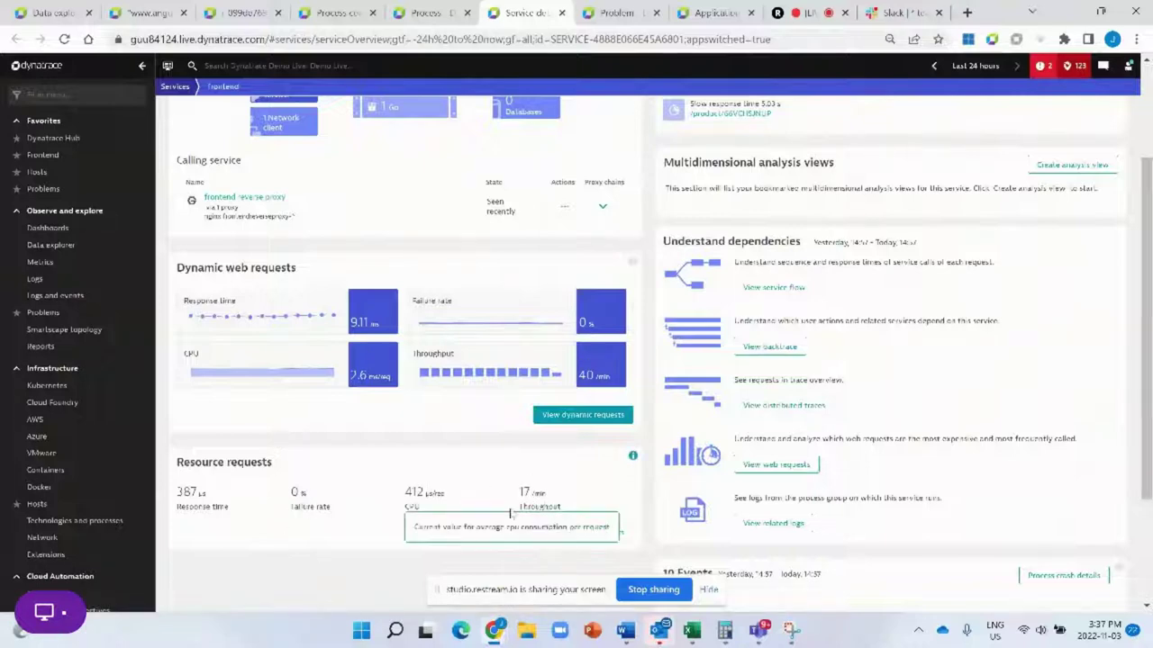
pyautogui.scroll(1, 555, 532)
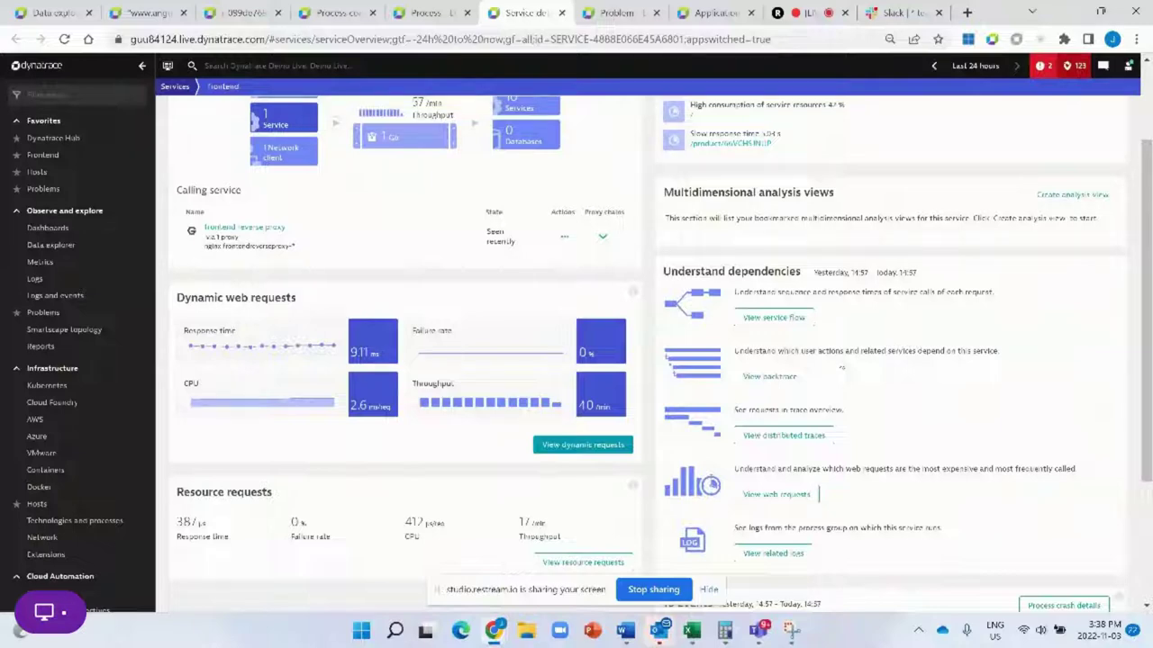
pyautogui.click(761, 381)
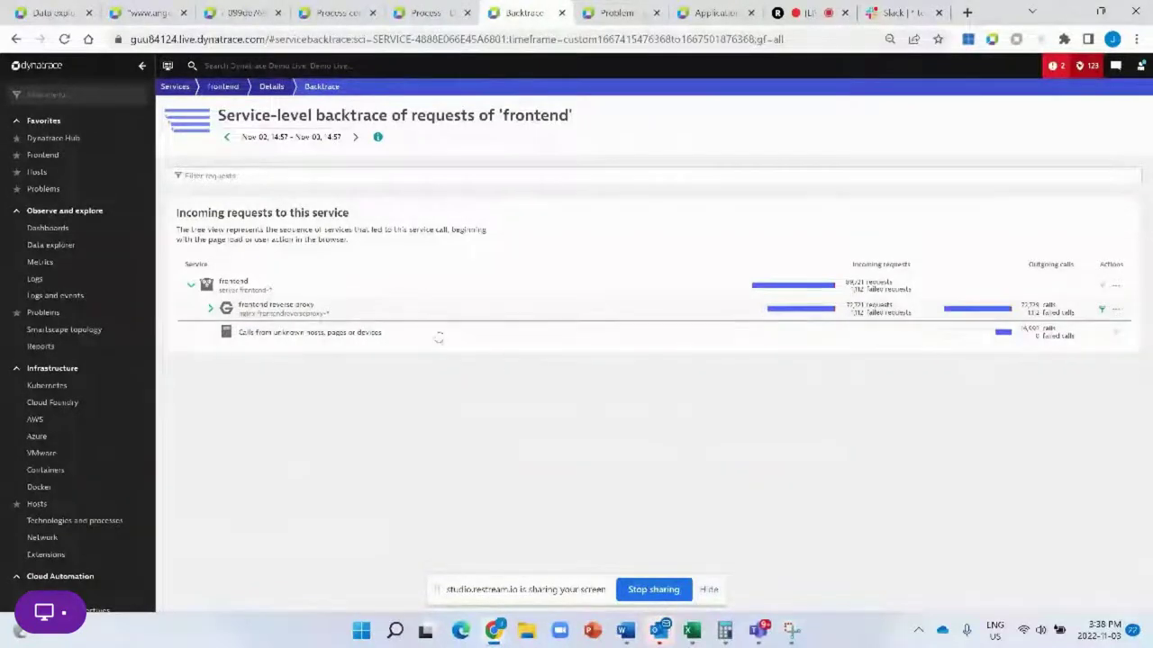
pyautogui.moveTo(439, 335)
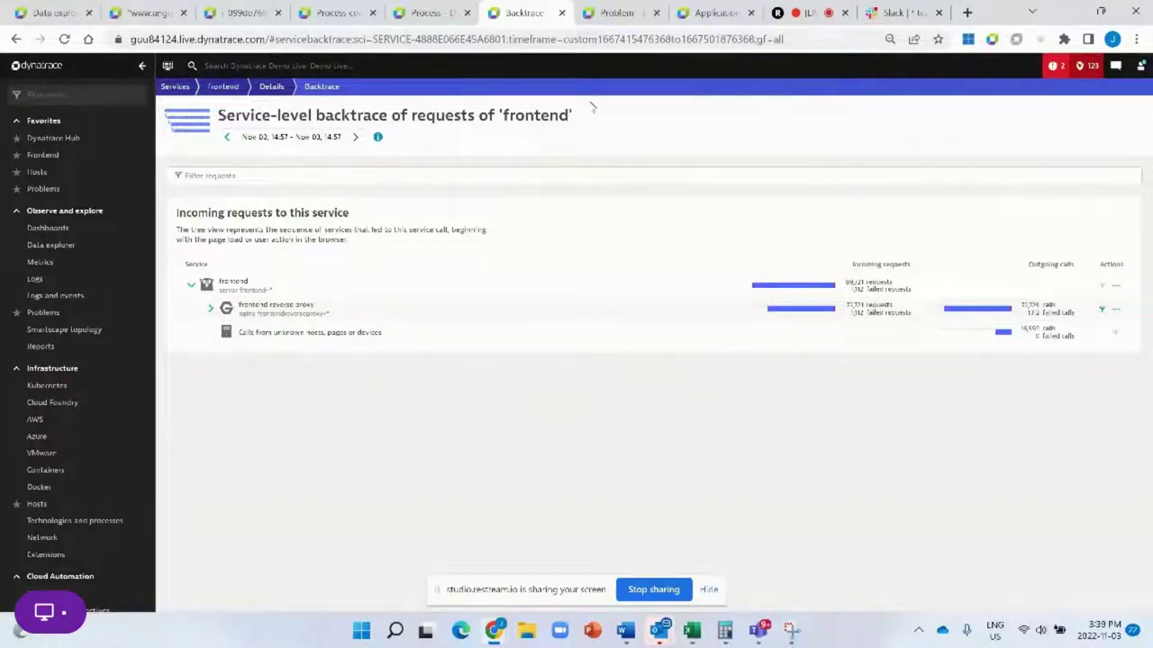
pyautogui.moveTo(630, 332)
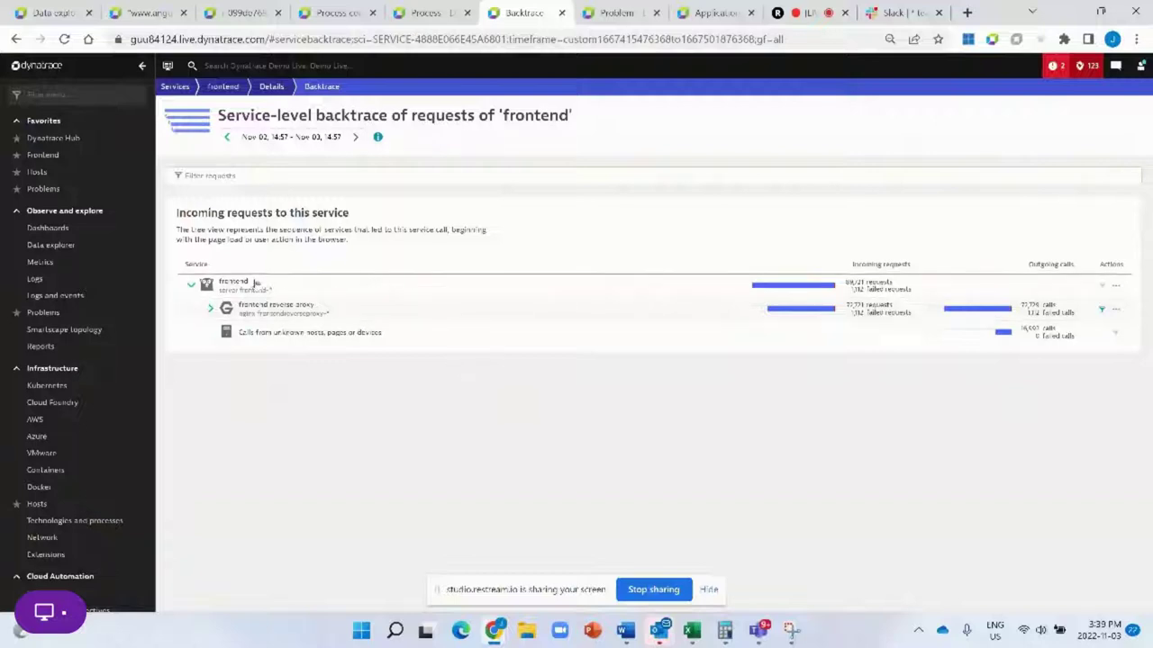
pyautogui.moveTo(280, 332)
pyautogui.moveTo(339, 298)
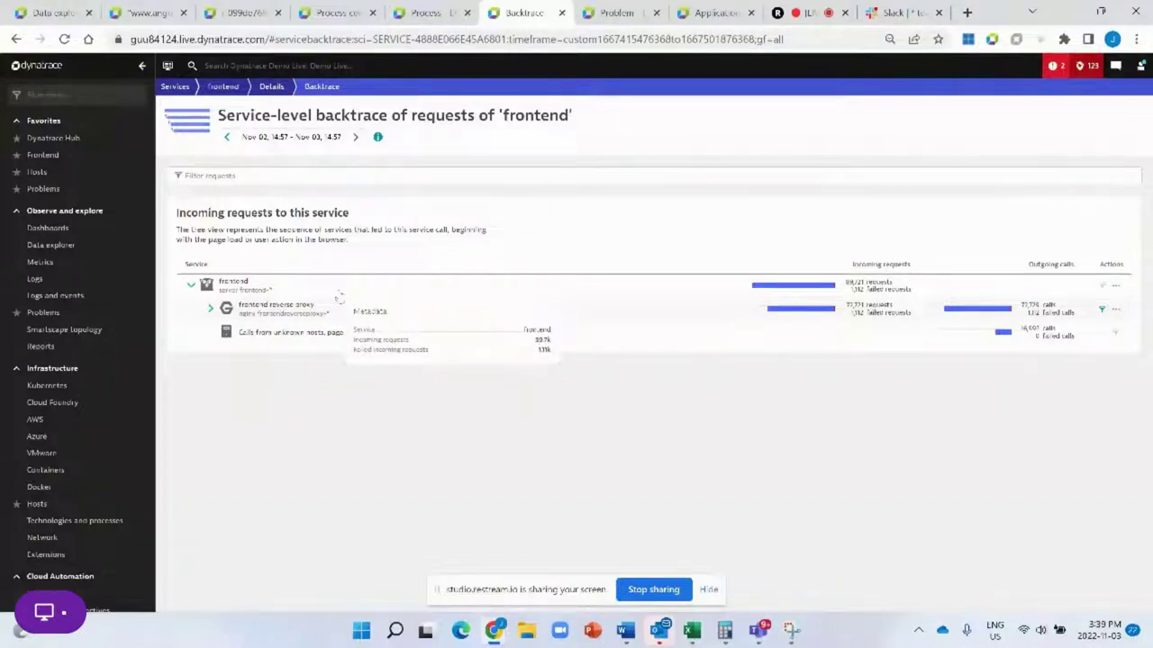
# - Return to the frontend service overview and inspect the failure rate details of its /cart/checkout hotspot
pyautogui.click(222, 85)
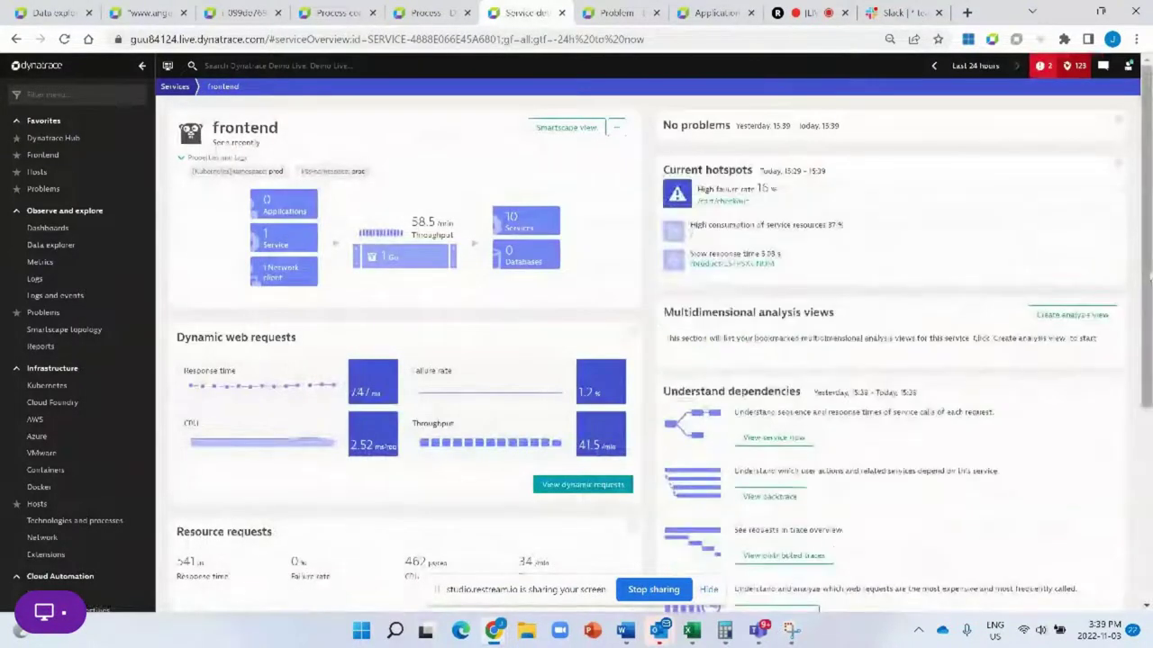
pyautogui.moveTo(1149, 280); pyautogui.dragTo(1149, 339)
pyautogui.scroll(2, 865, 293)
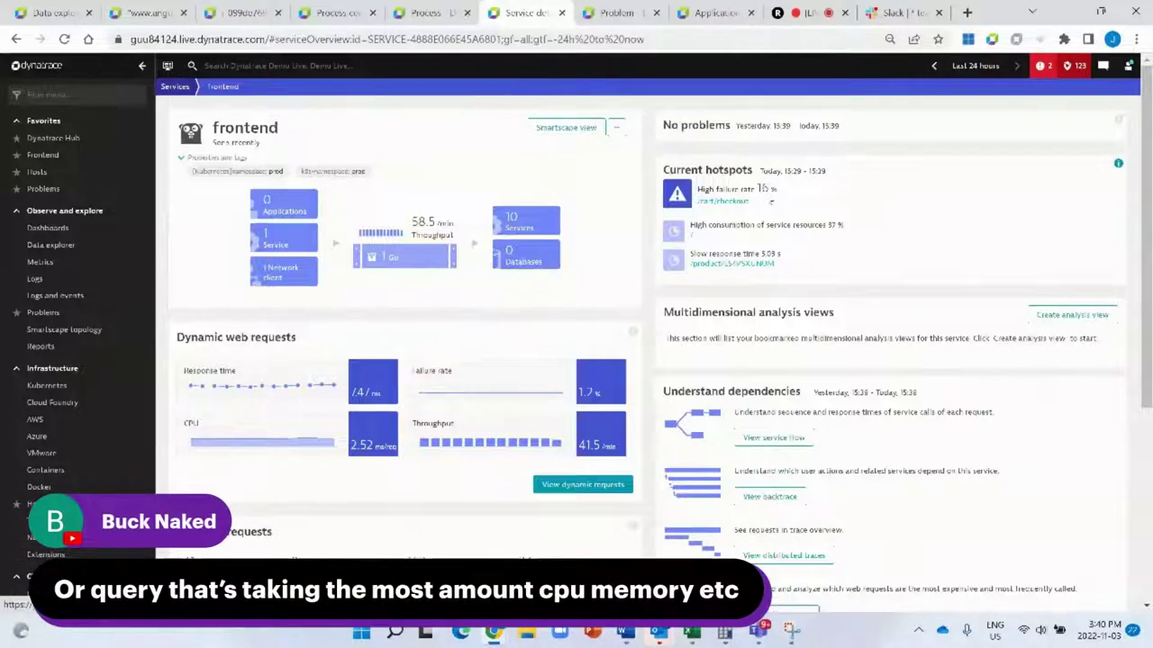
pyautogui.click(767, 199)
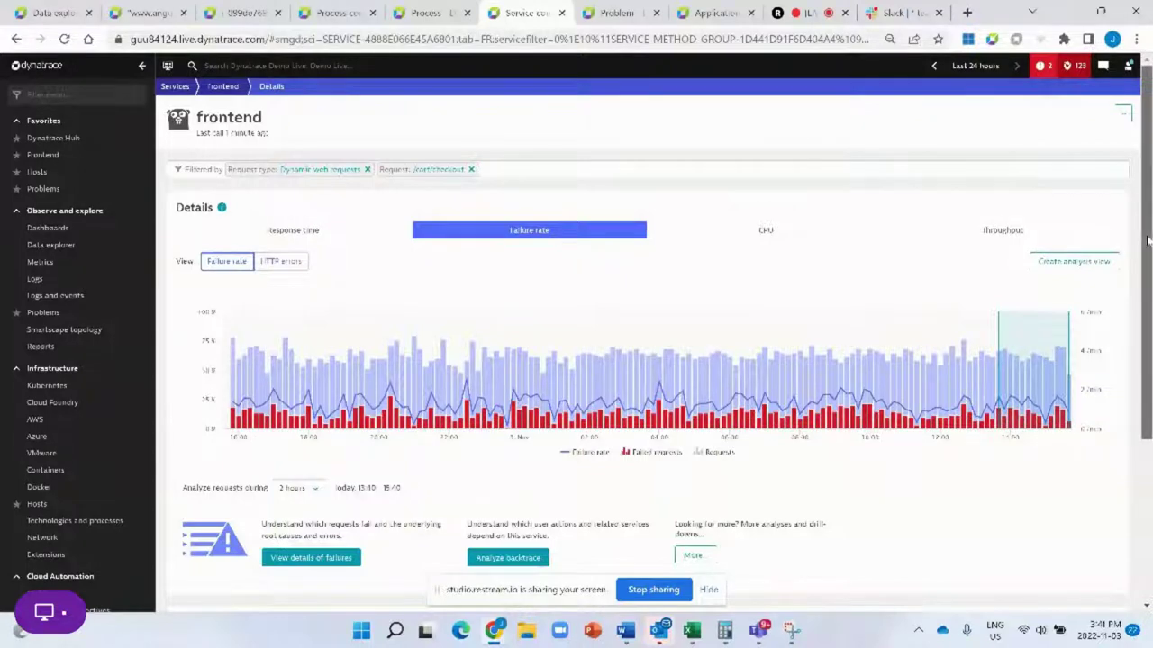
pyautogui.moveTo(1147, 240); pyautogui.dragTo(1148, 397)
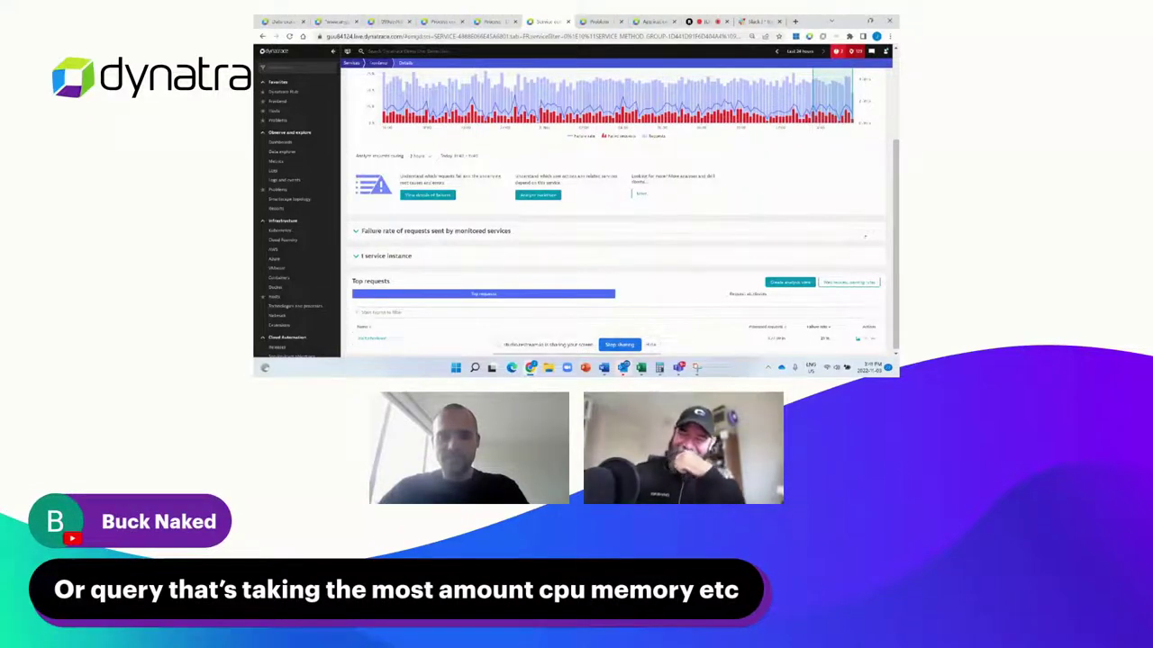
pyautogui.scroll(1, 617, 207)
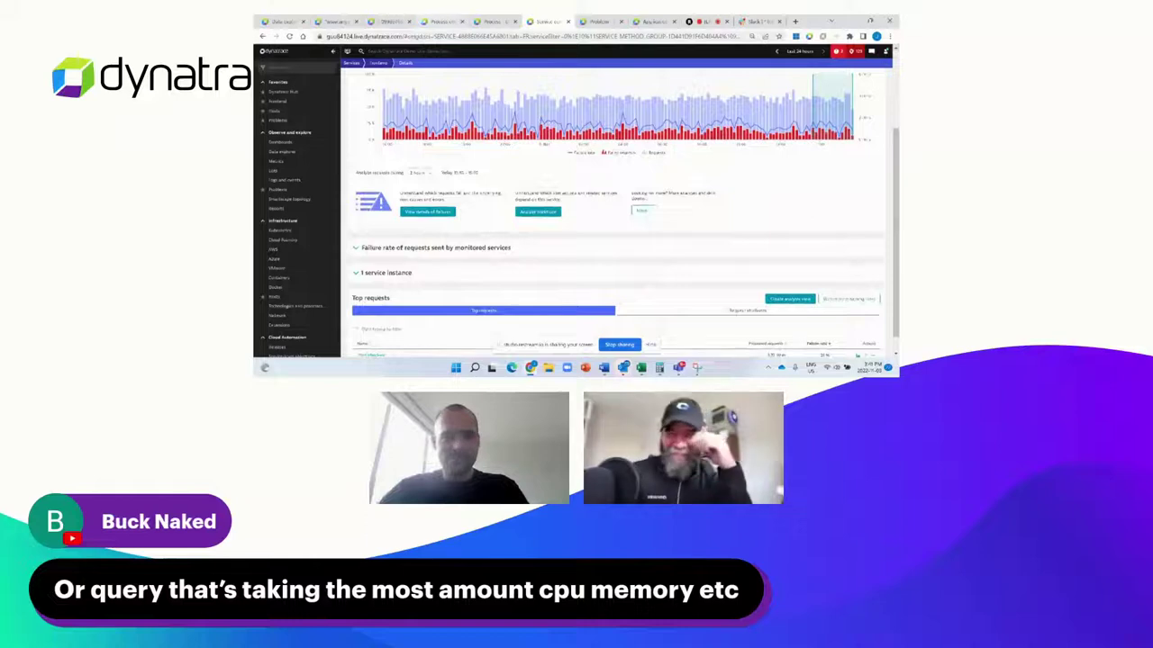
# - Search the navigation for "database" and open the Databases page in a new browser tab
pyautogui.click(275, 68)
pyautogui.write('serv')
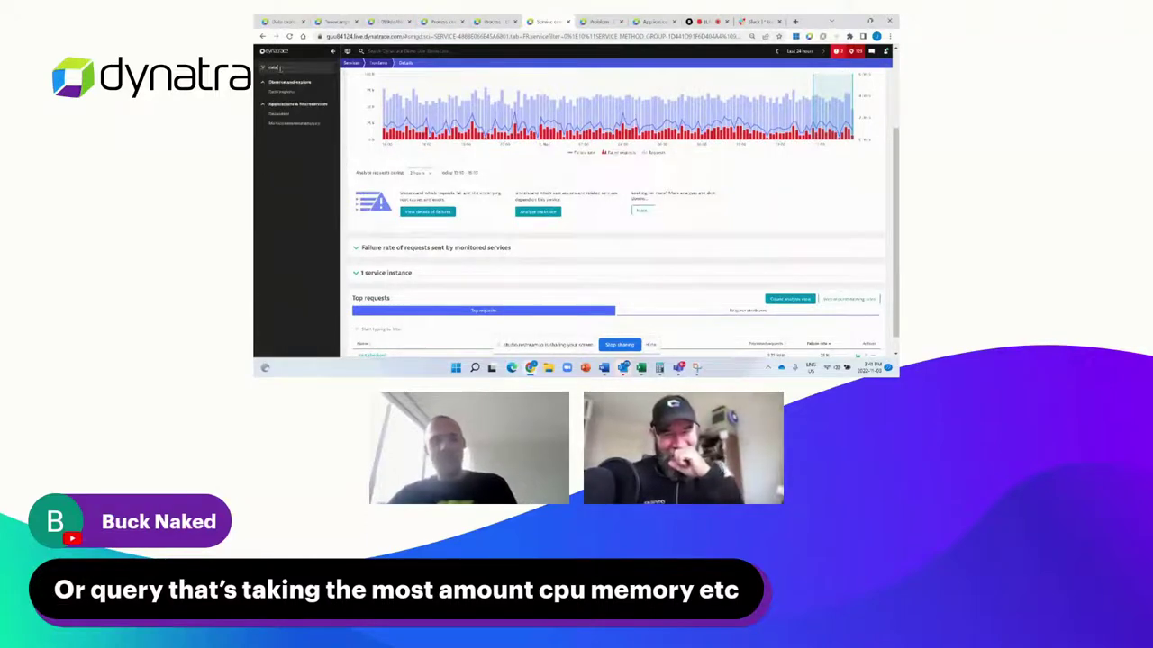
pyautogui.write('base')
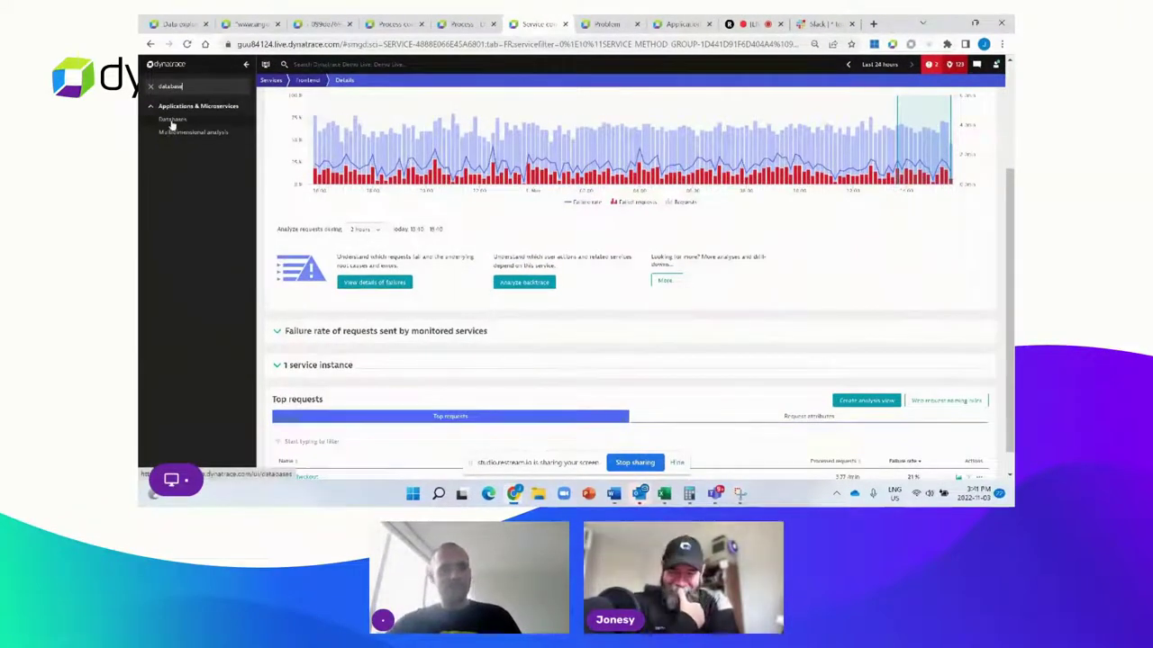
pyautogui.rightClick(172, 120)
pyautogui.click(226, 135)
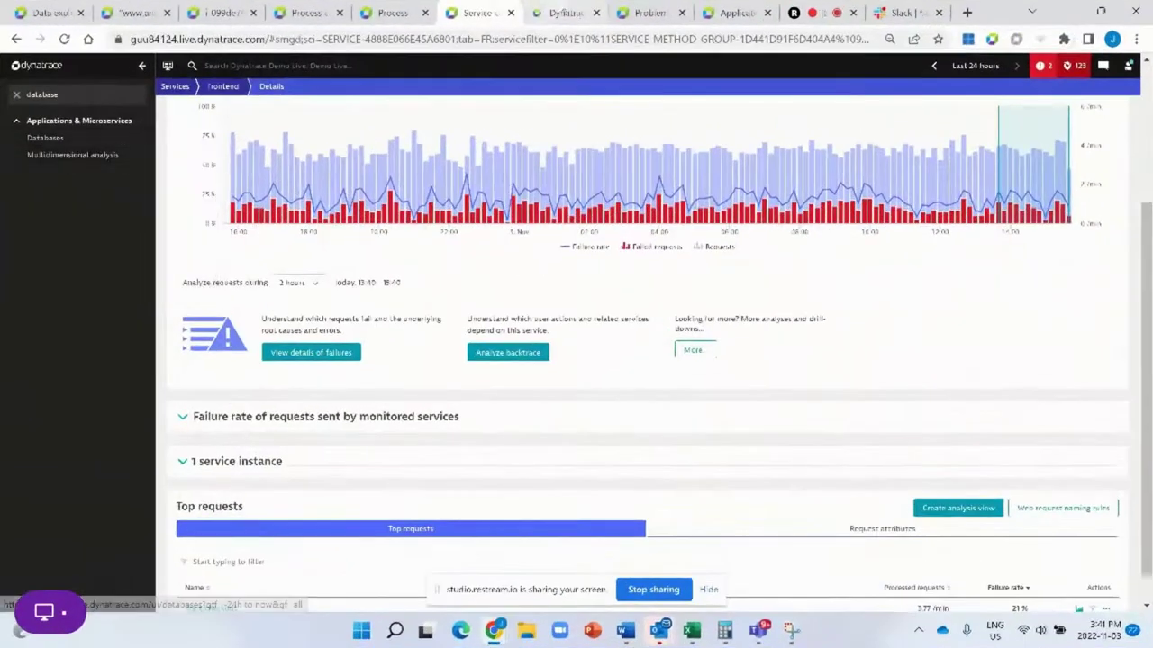
pyautogui.hotkey('ctrl', 'Tab')
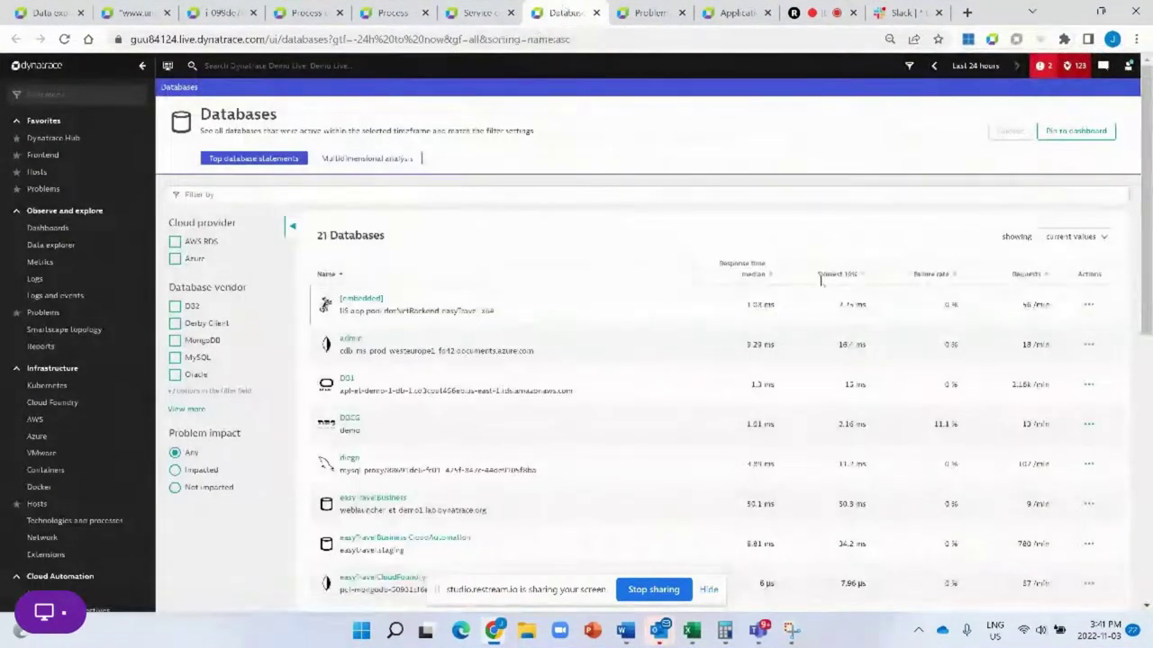
# - Sort the databases by requests in descending order and open the easytraveldemo-sql-db database
pyautogui.click(1027, 274)
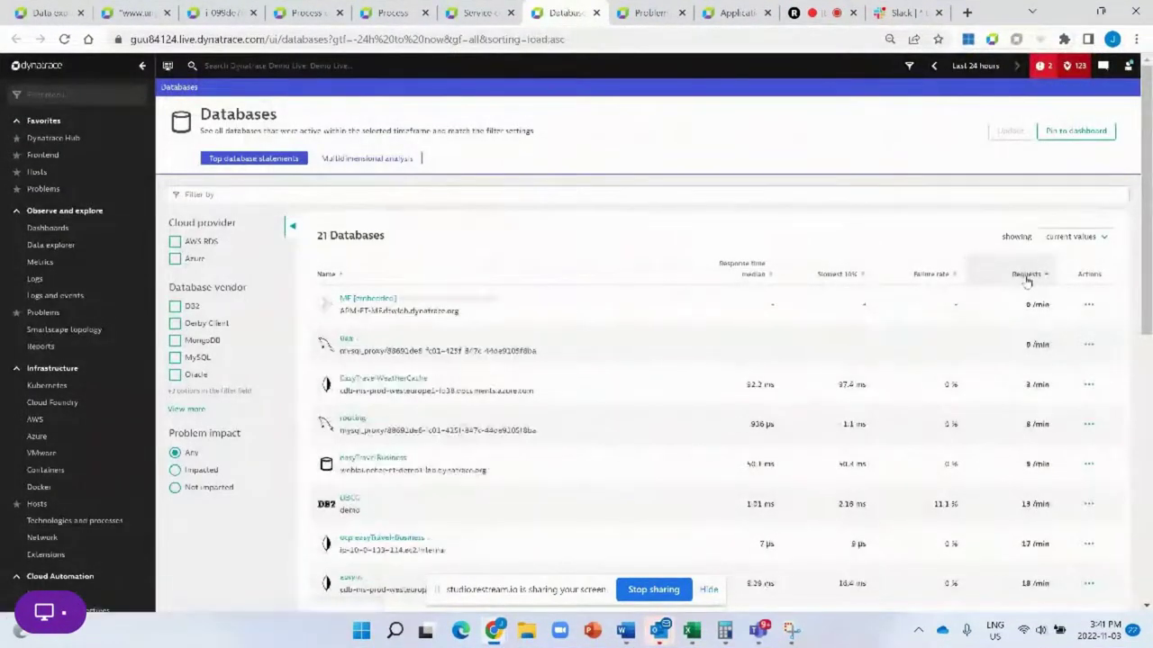
pyautogui.click(1026, 275)
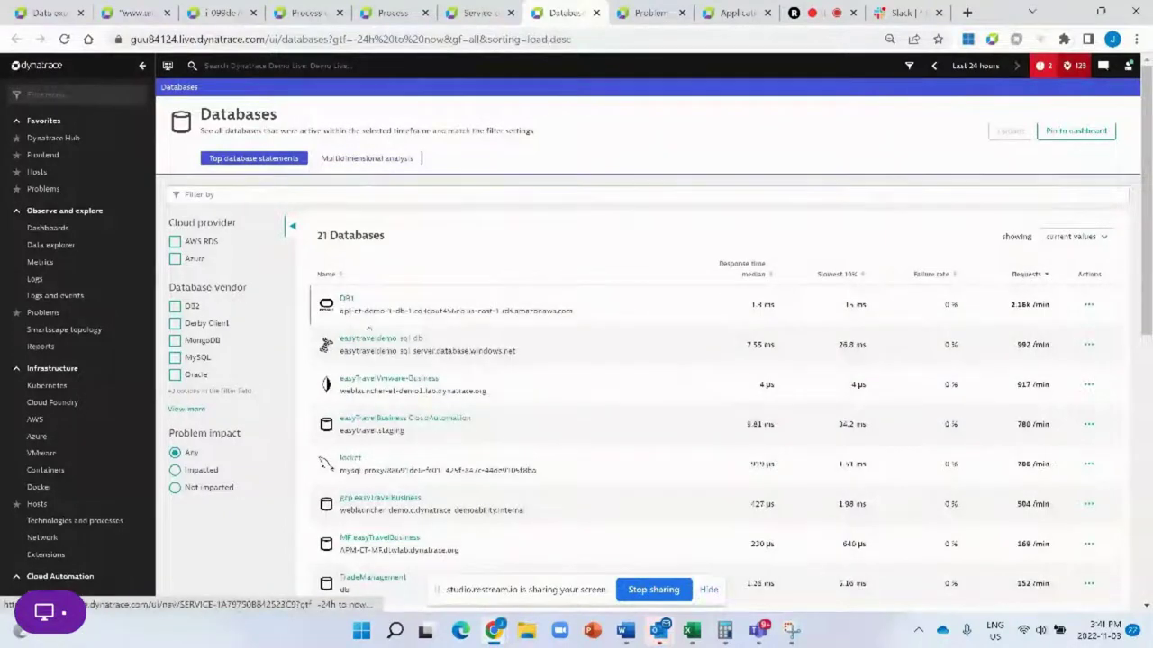
pyautogui.click(374, 339)
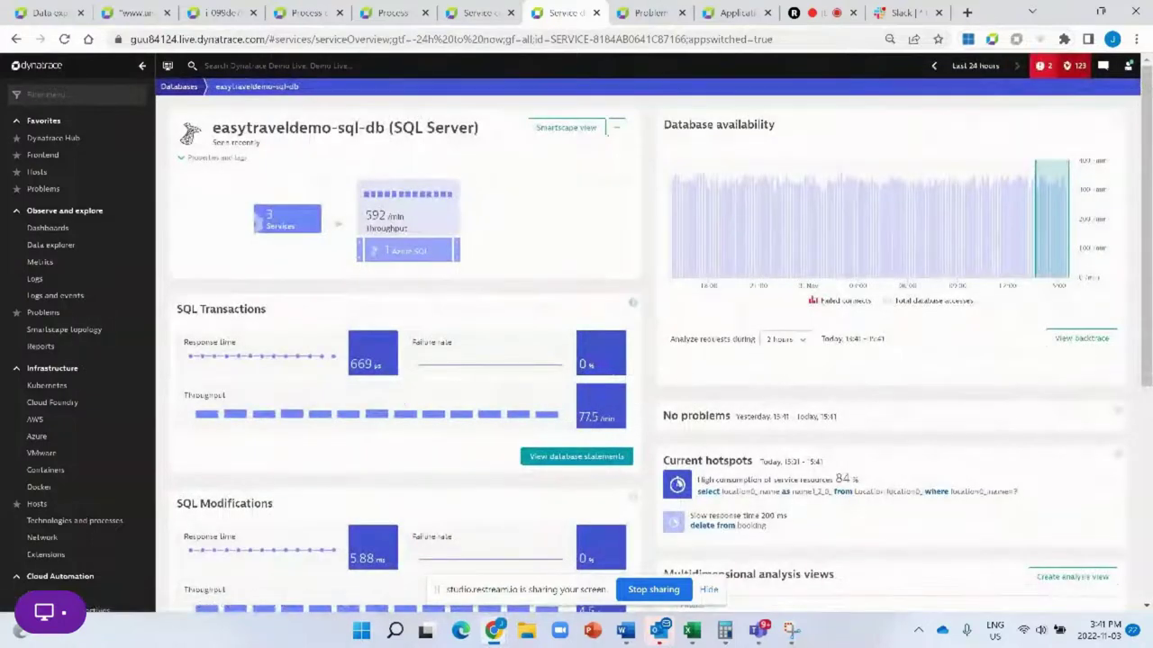
# - List the services calling easytraveldemo-sql-db and review its SQL request metrics and current hotspots
pyautogui.scroll(-1, 1149, 264)
pyautogui.scroll(1, 1149, 263)
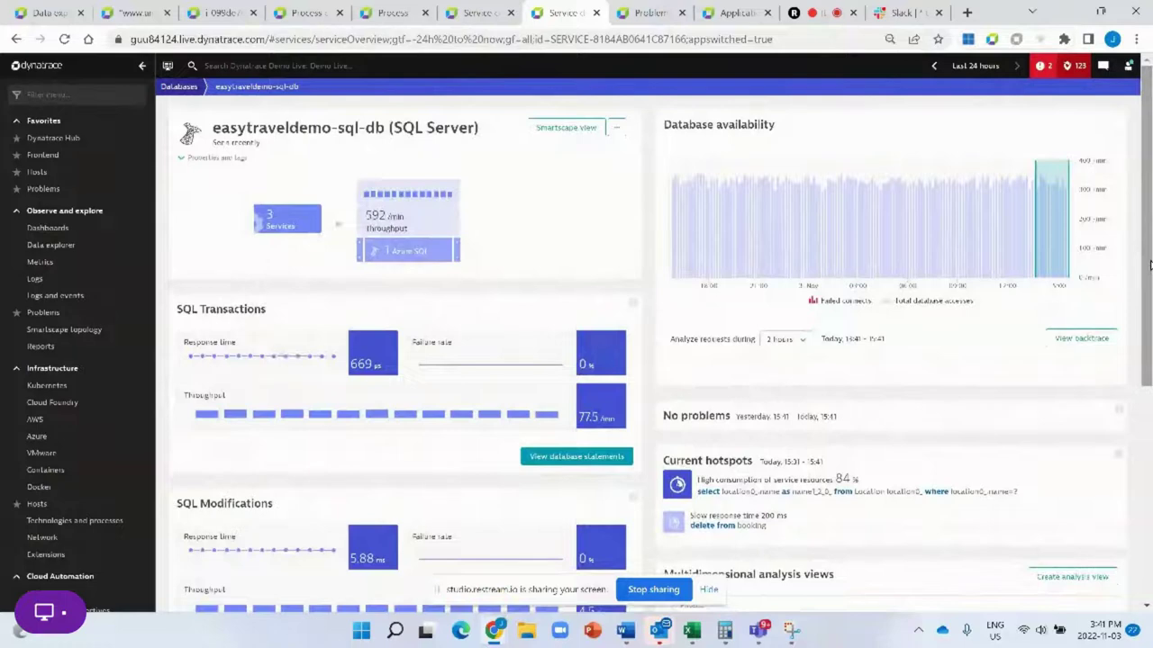
pyautogui.moveTo(673, 267)
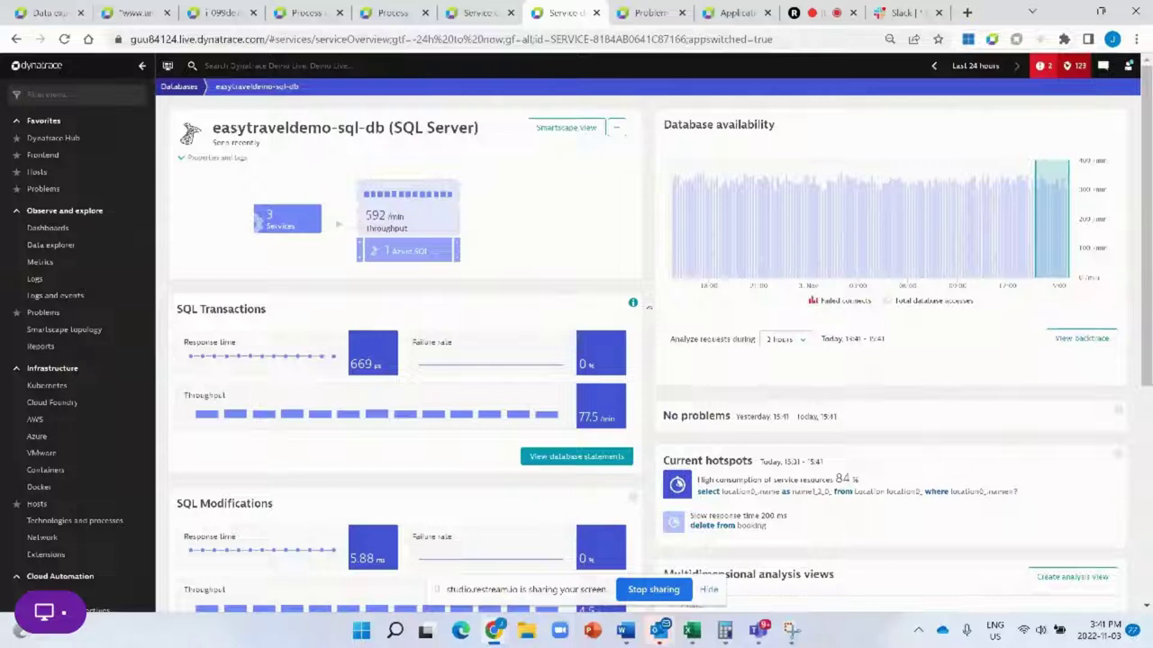
pyautogui.click(265, 222)
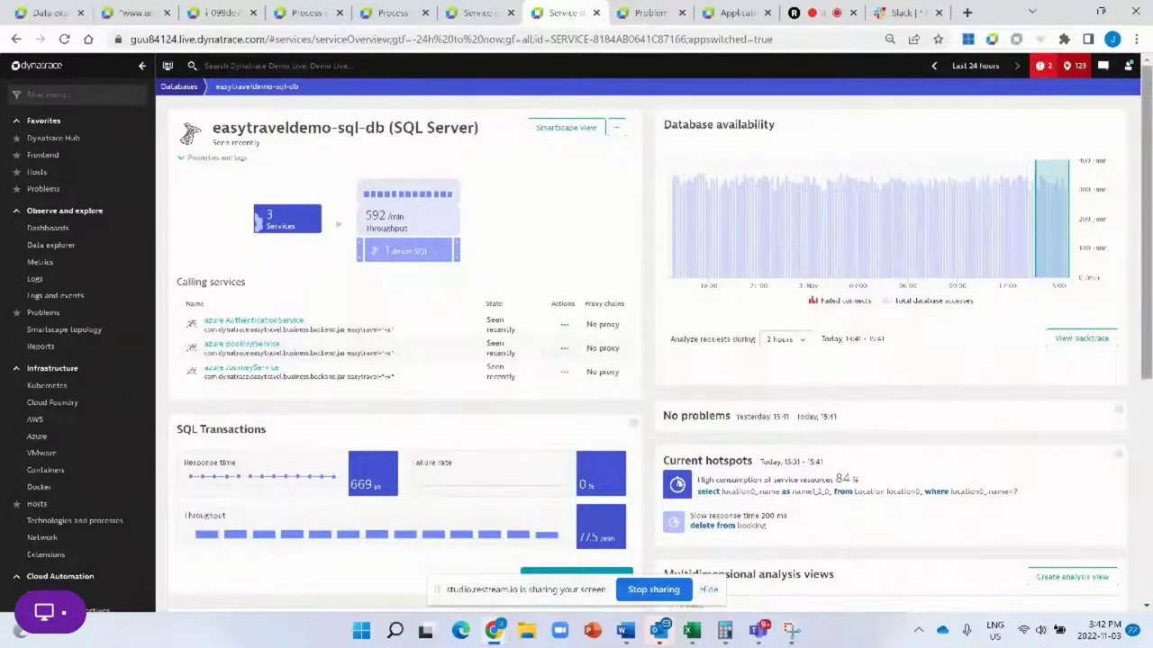
pyautogui.scroll(-3, 763, 271)
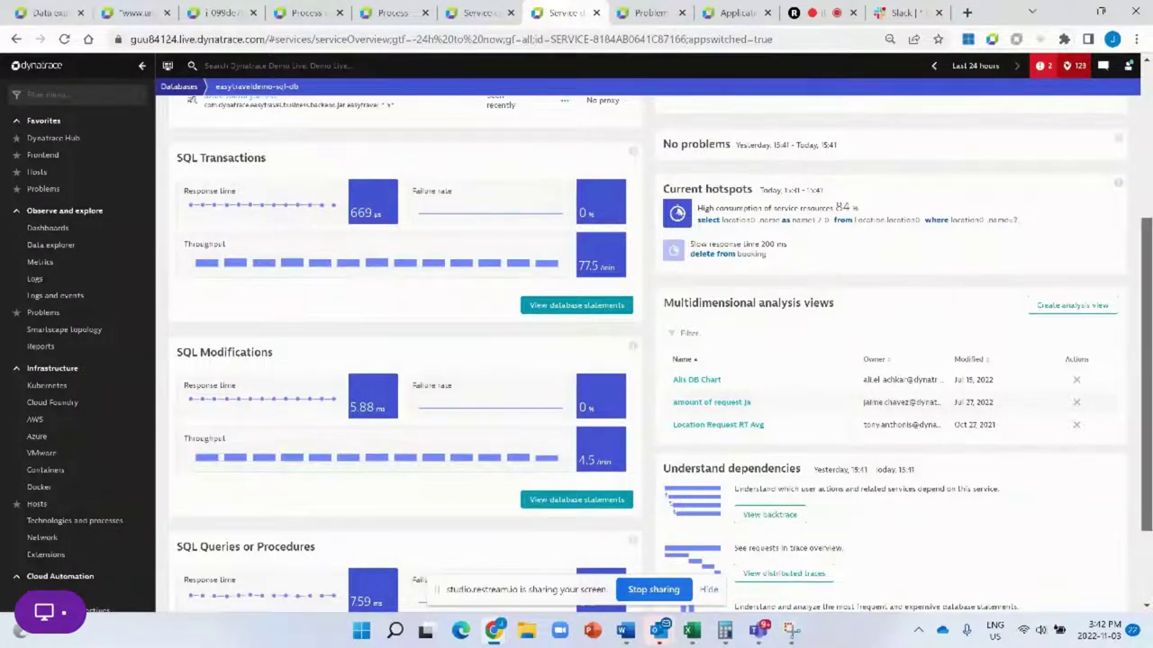
# - Open the details of the location select statement hotspot with high resource consumption and reveal its additional analysis options
pyautogui.scroll(-2, 784, 397)
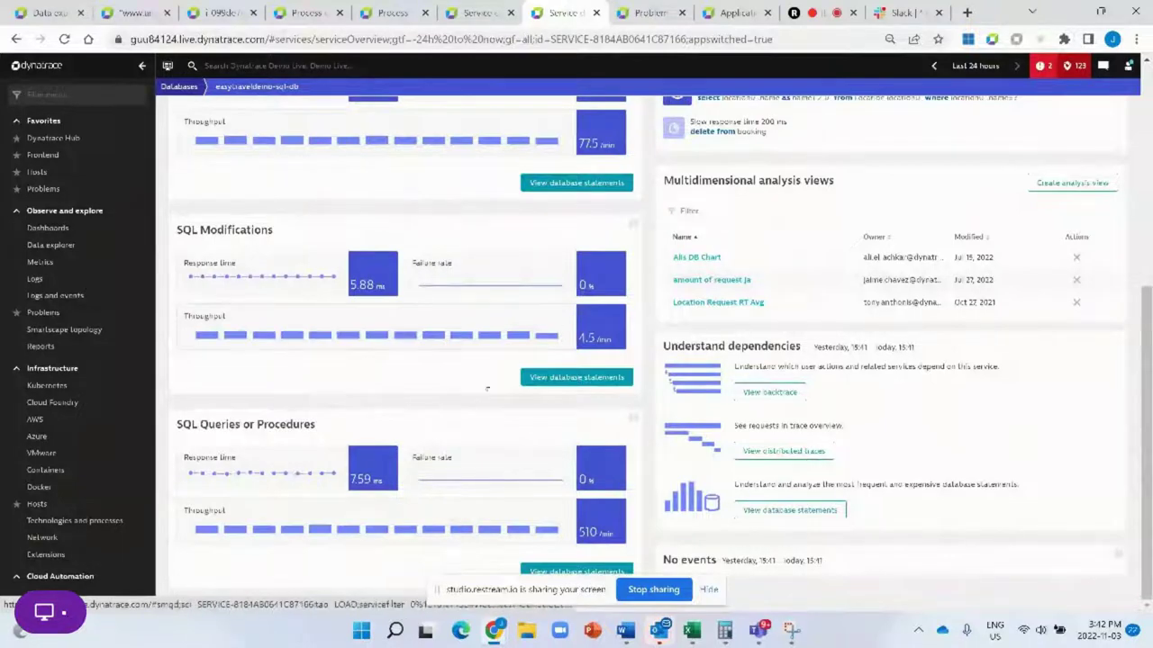
pyautogui.scroll(2, 746, 254)
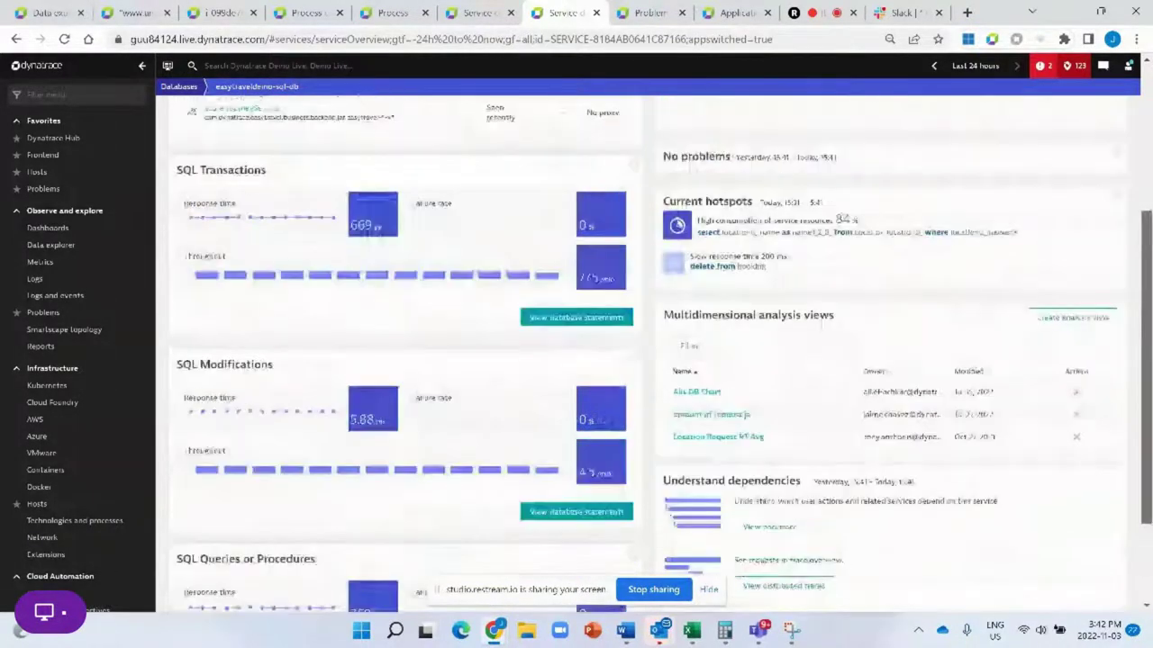
pyautogui.click(746, 252)
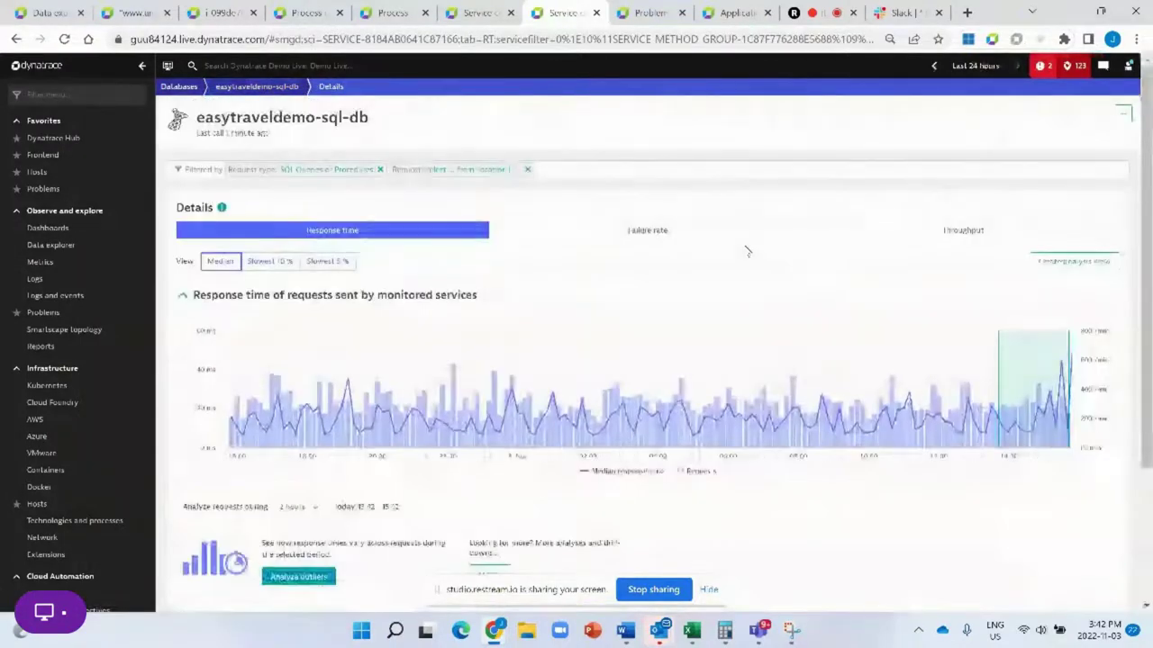
pyautogui.scroll(-1, 746, 253)
pyautogui.scroll(-1, 663, 350)
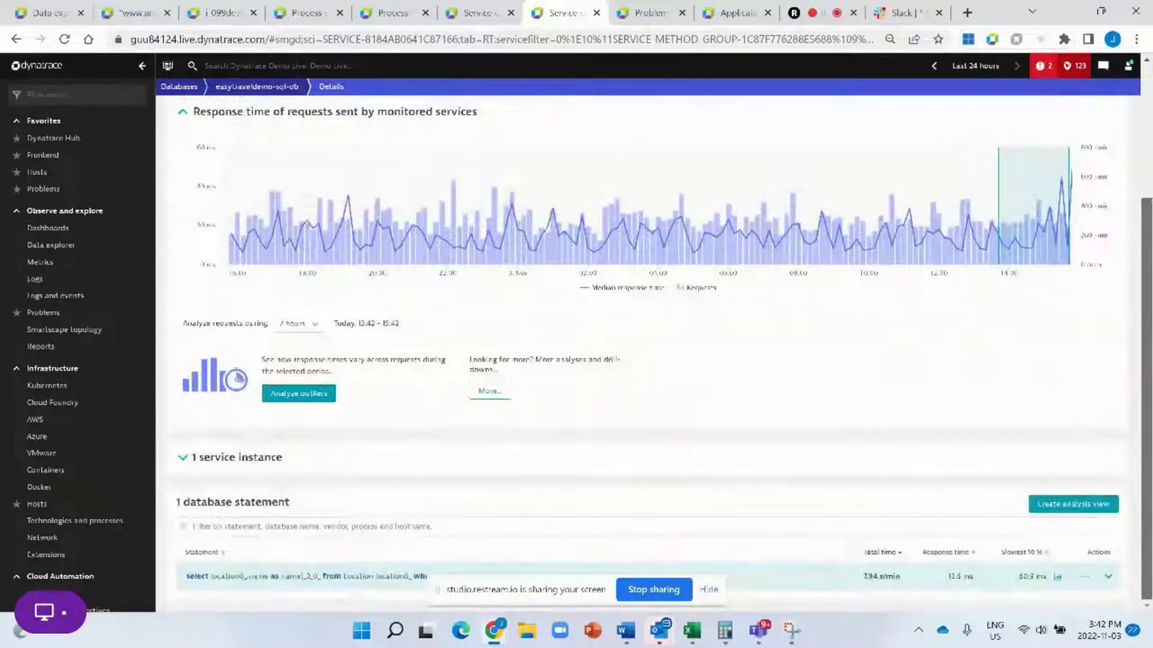
pyautogui.click(492, 398)
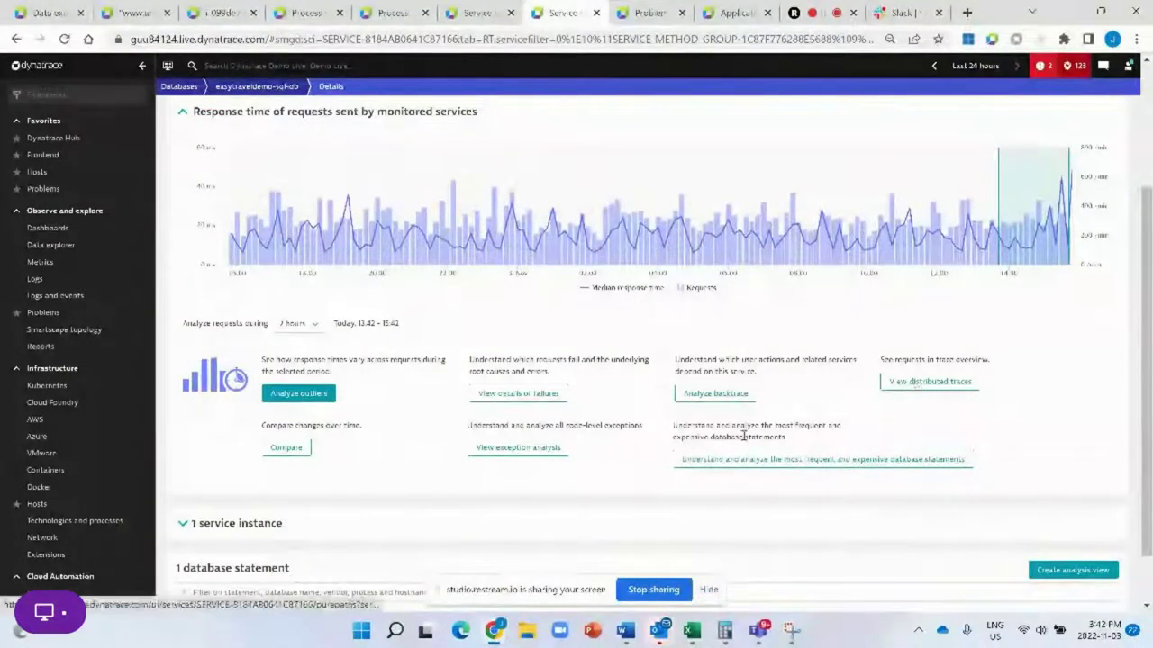
# - Check the location select statement's execution metrics and open its distributed traces
pyautogui.scroll(-1, 661, 360)
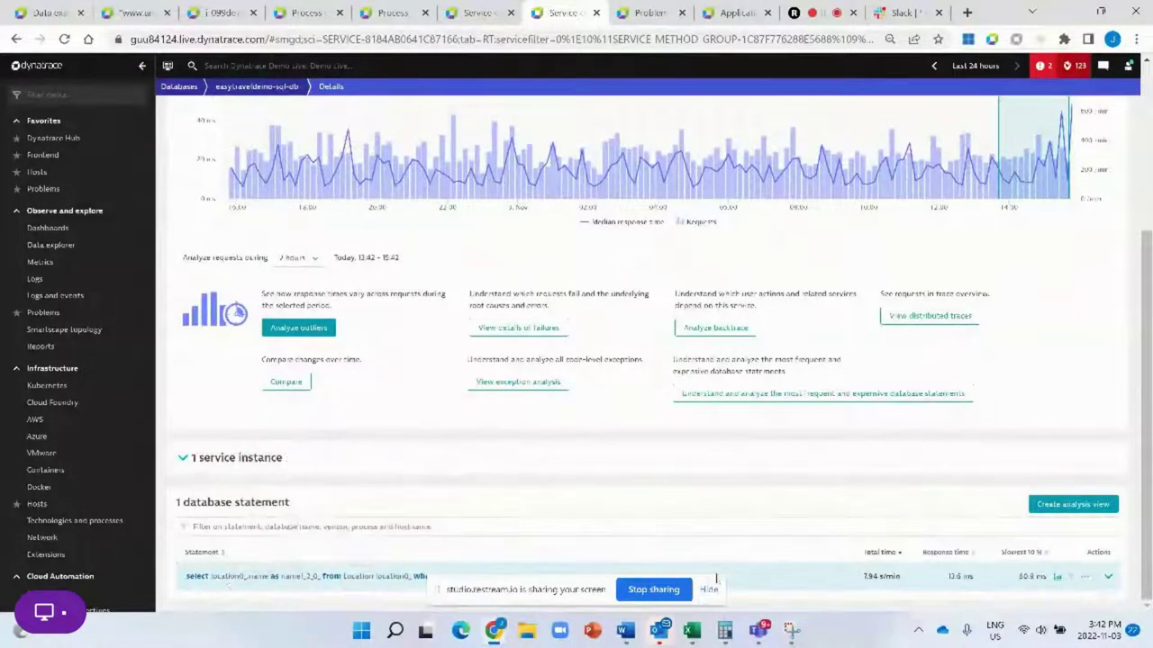
pyautogui.moveTo(878, 577)
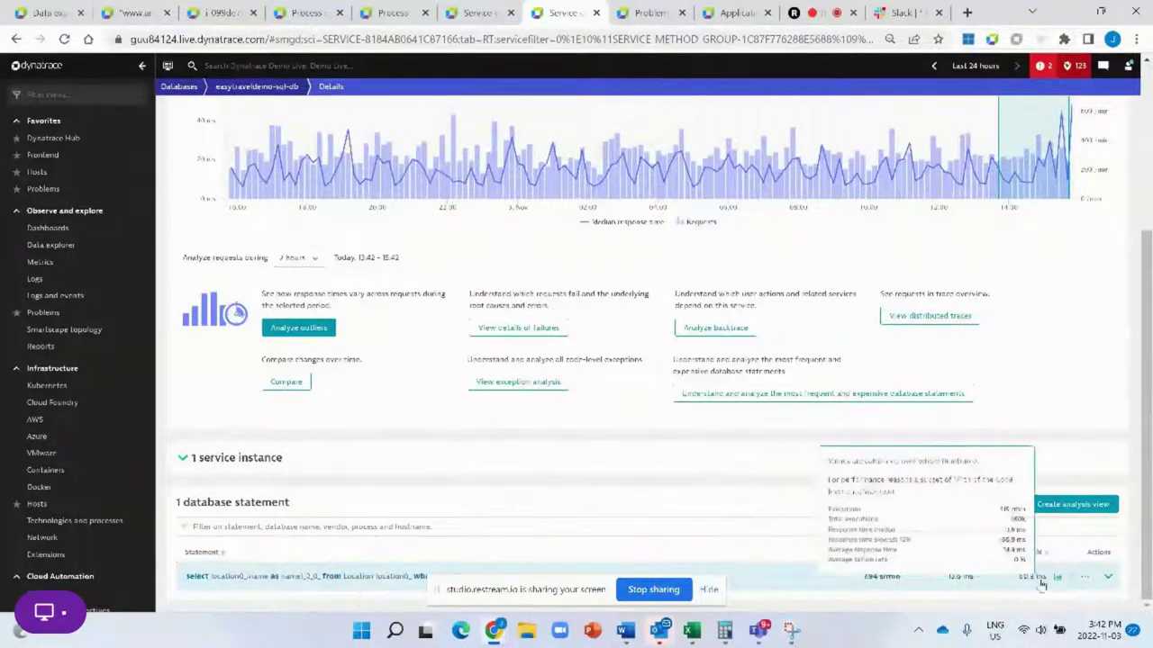
pyautogui.click(1086, 577)
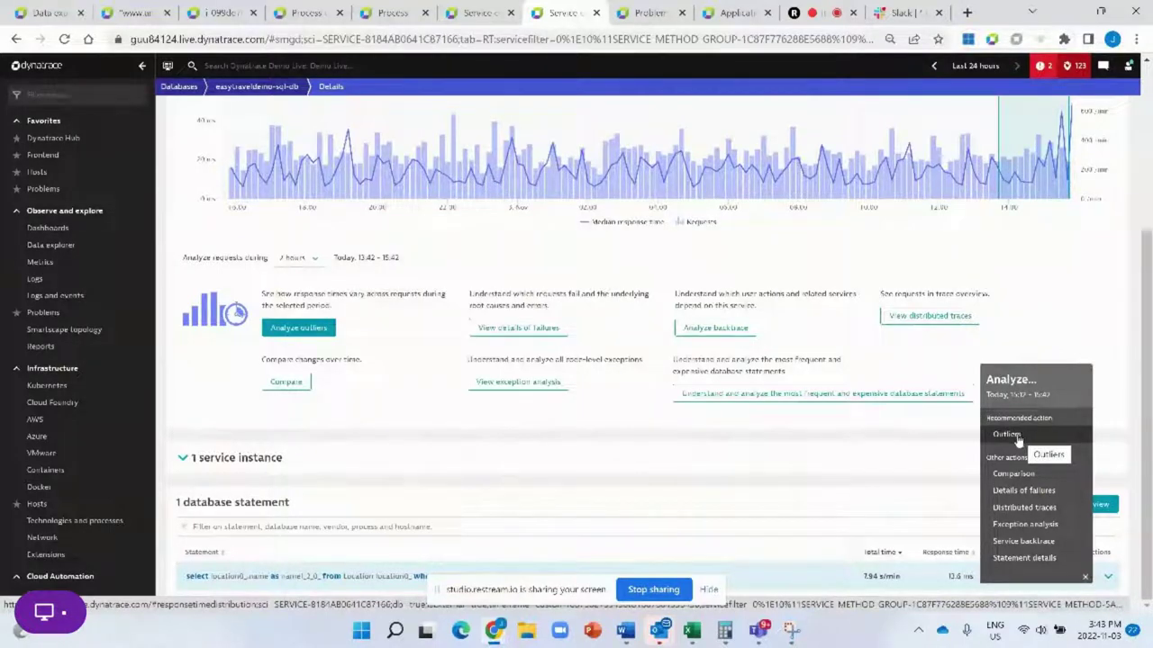
pyautogui.click(1038, 512)
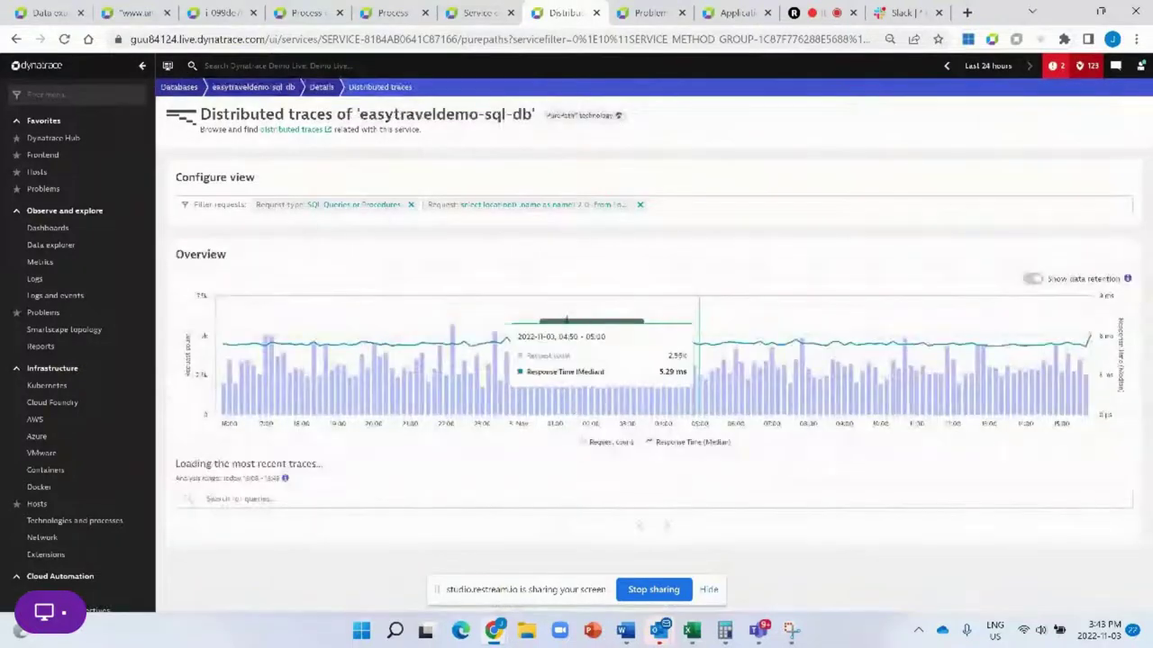
# - Expand the details of the most recent location select trace and open its full trace
pyautogui.scroll(-3, 648, 360)
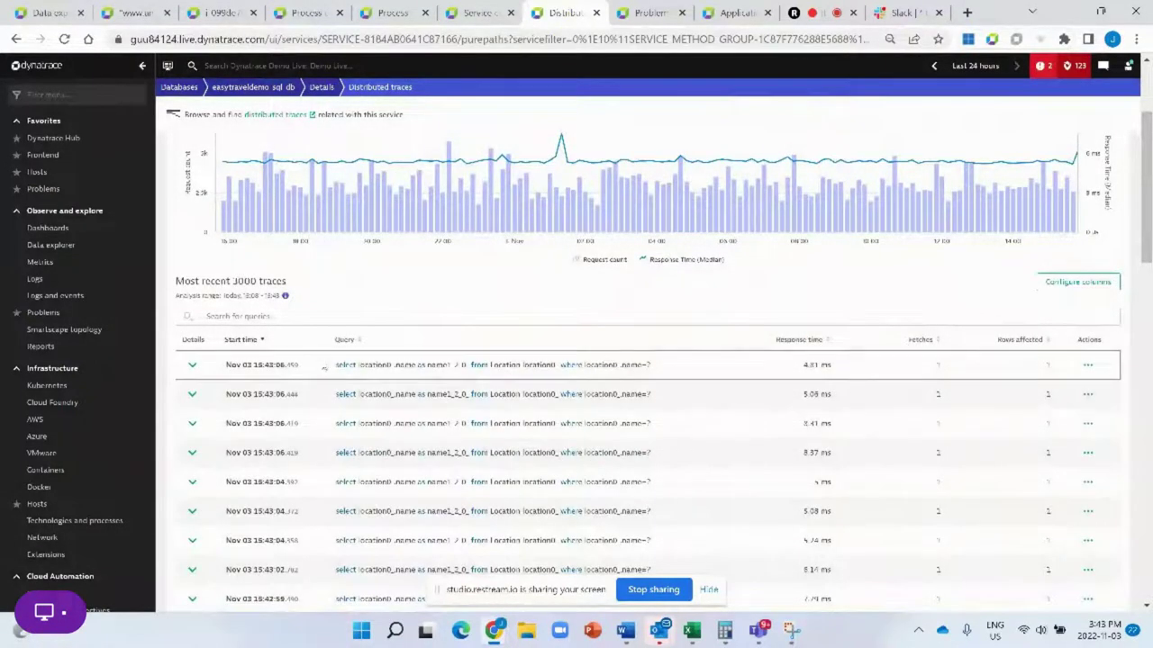
pyautogui.click(202, 370)
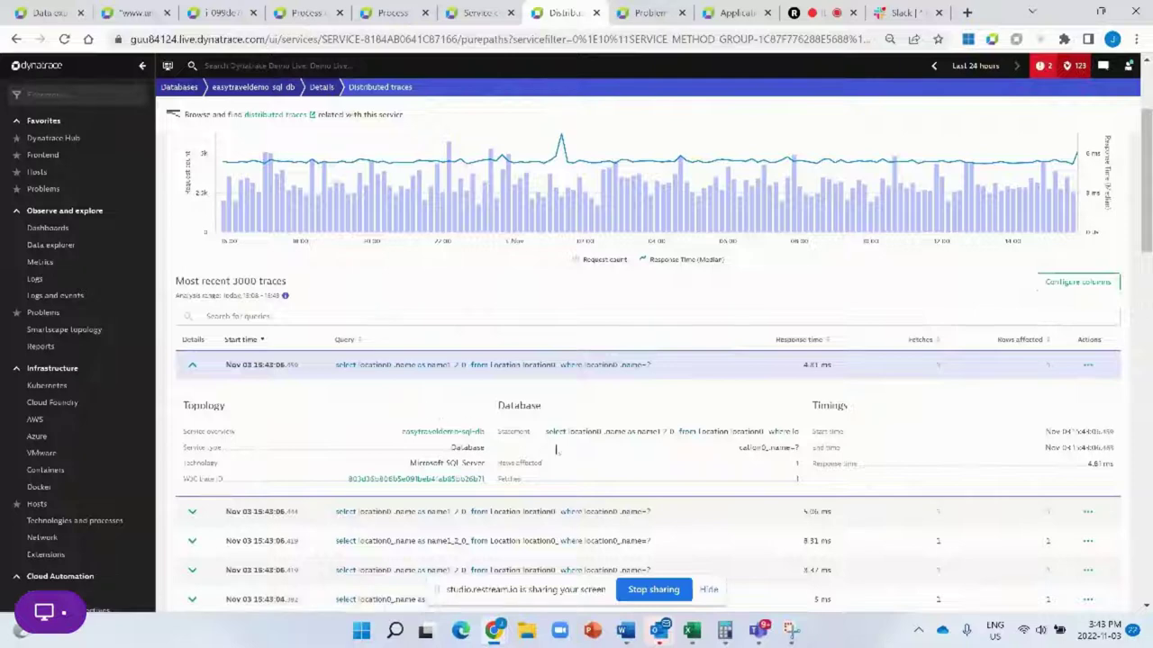
pyautogui.click(1089, 364)
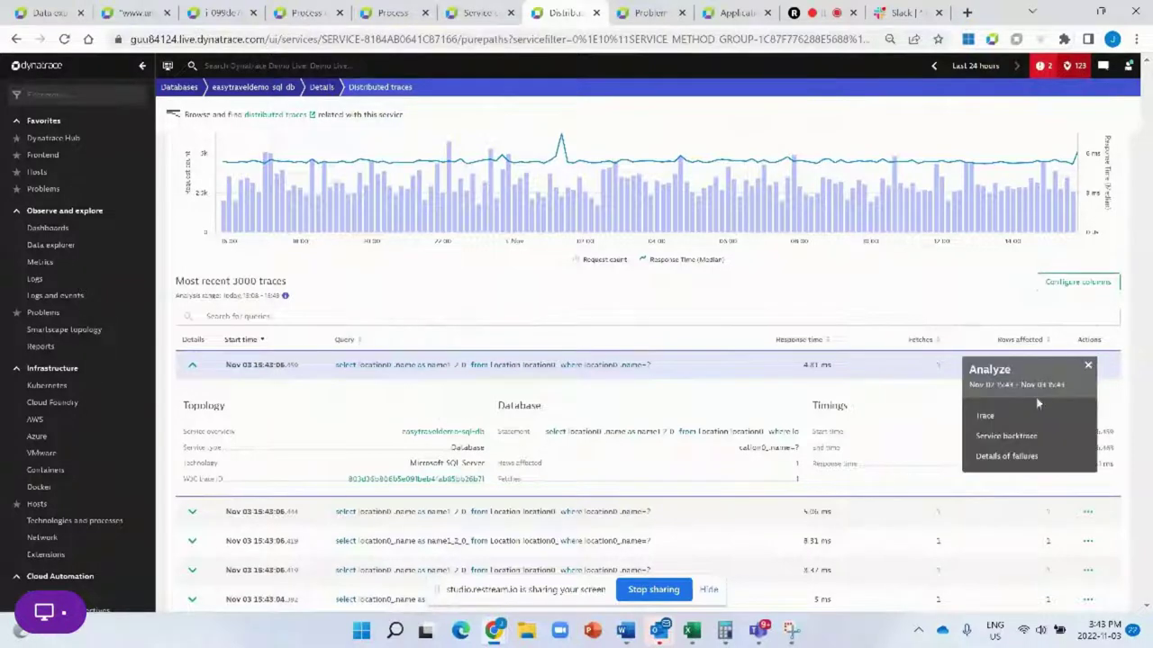
pyautogui.click(1002, 416)
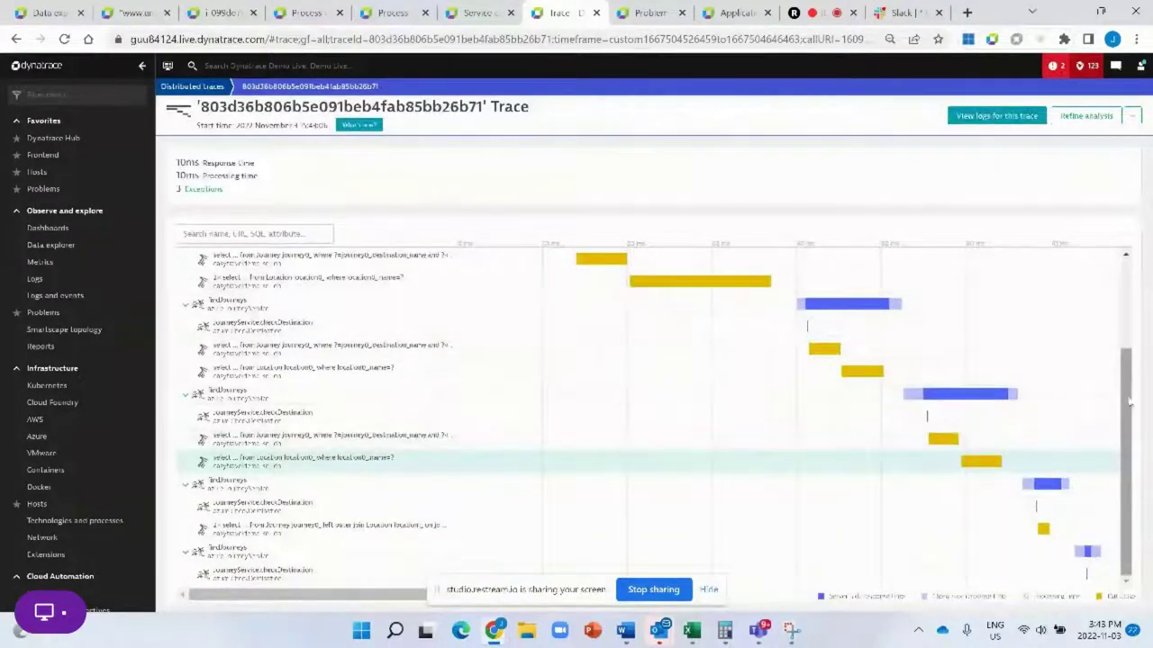
# - Inspect the summary, timing, threads and code-level details of the findLocations call at the start of the trace
pyautogui.moveTo(1129, 402); pyautogui.dragTo(1134, 305)
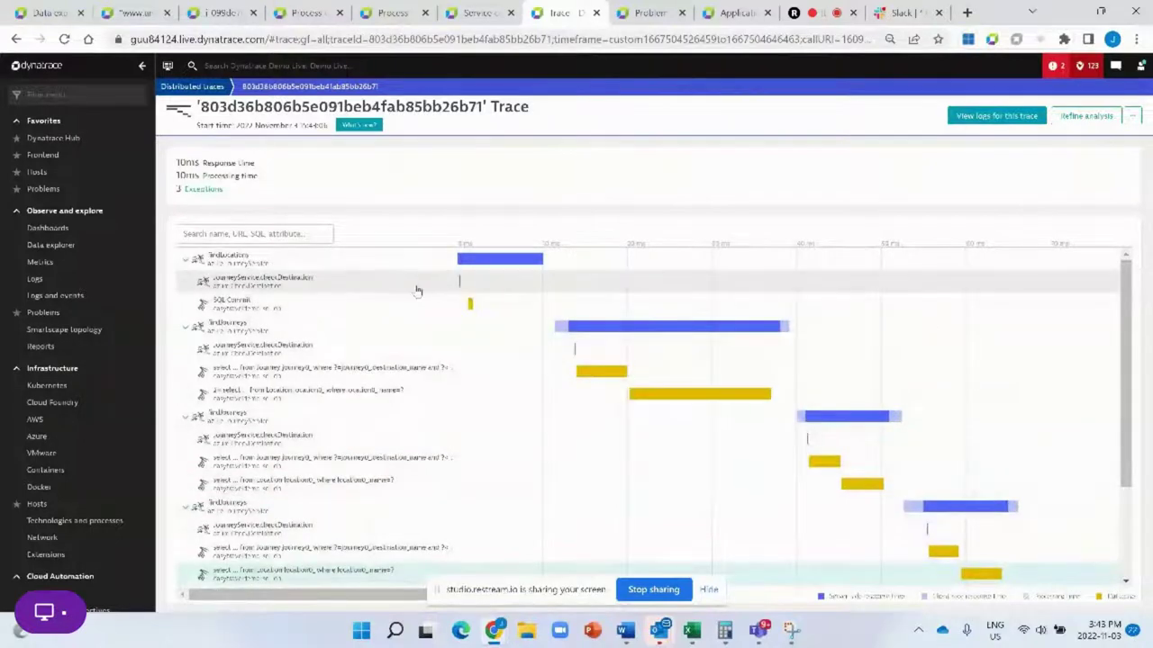
pyautogui.click(330, 264)
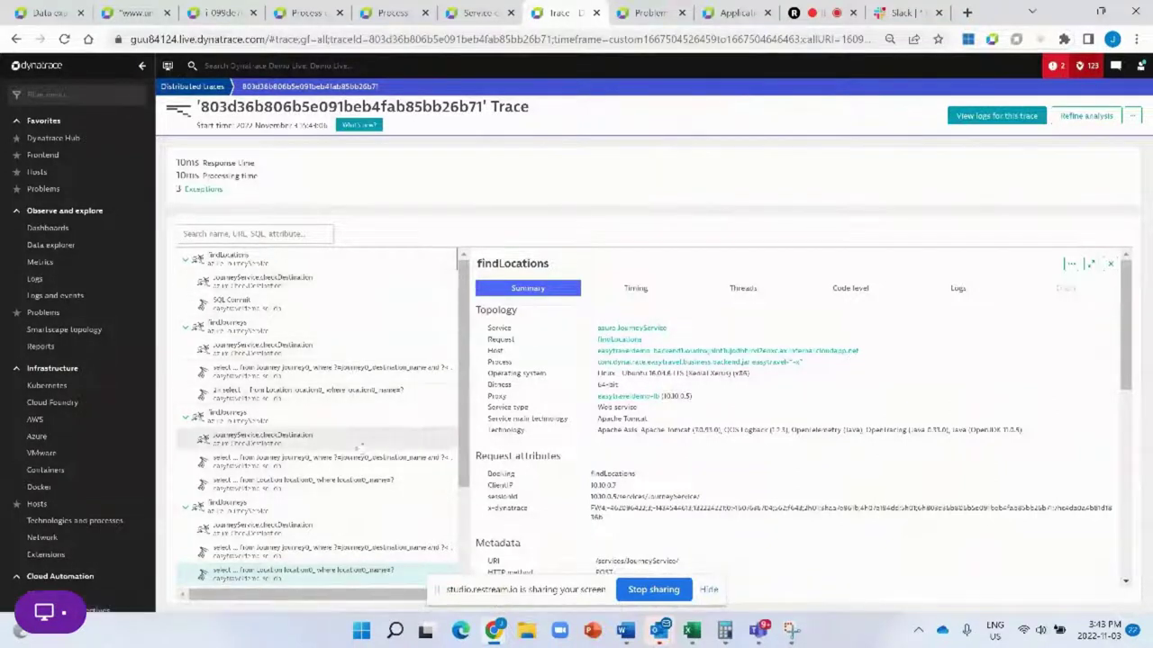
pyautogui.click(647, 295)
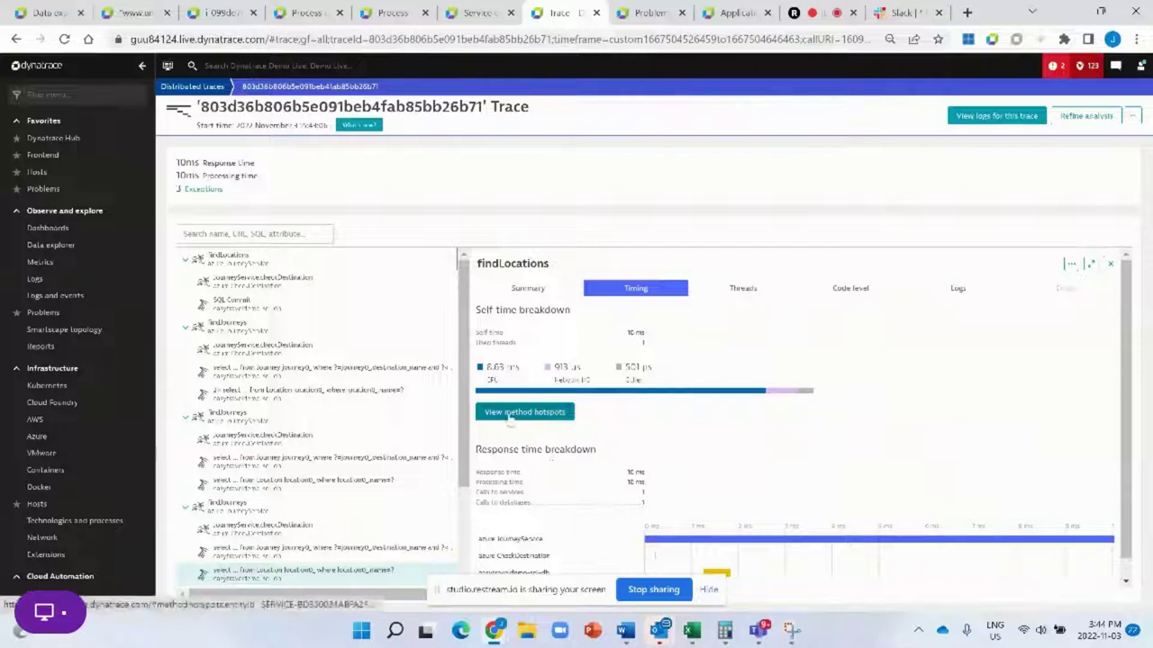
pyautogui.click(754, 290)
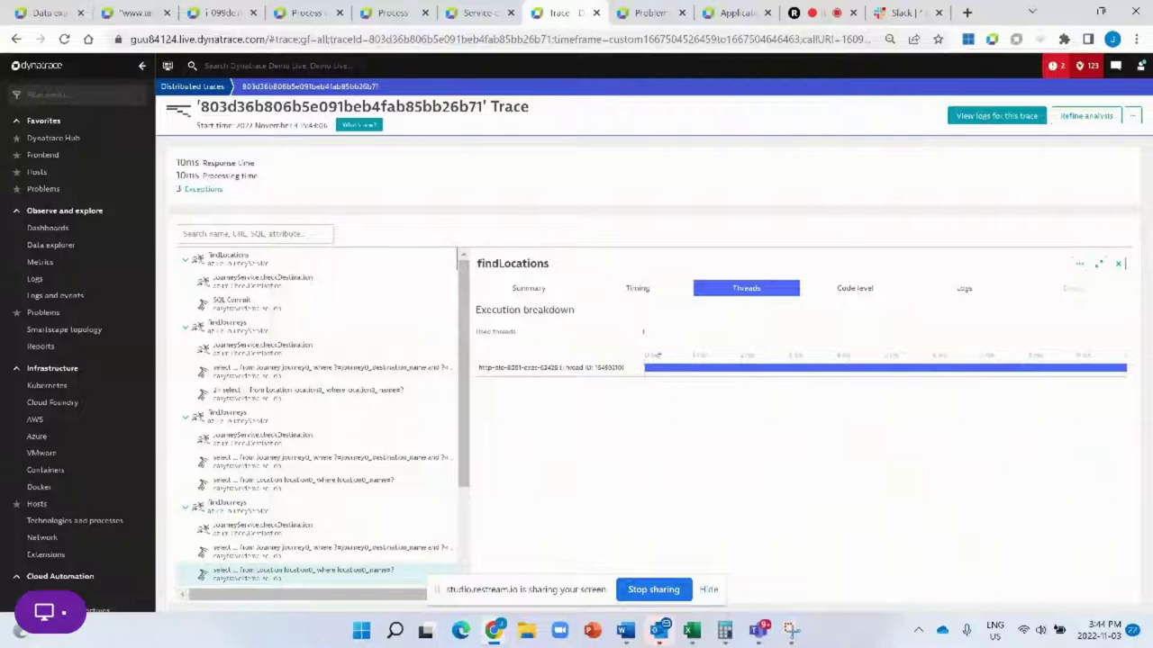
pyautogui.click(853, 288)
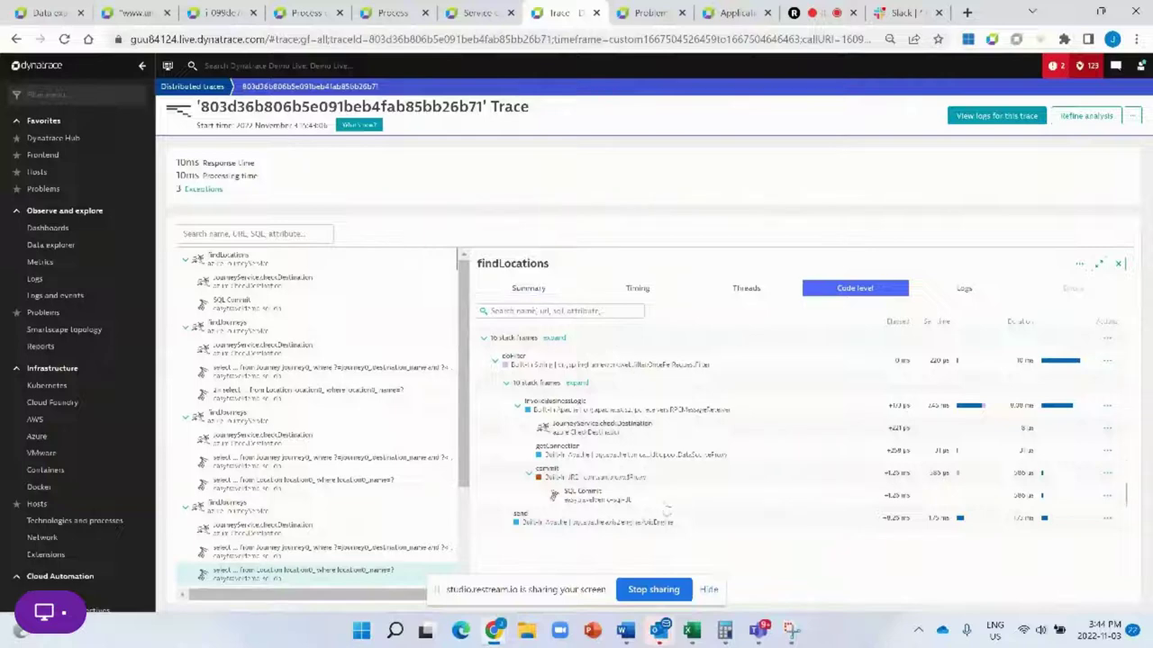
pyautogui.moveTo(668, 526)
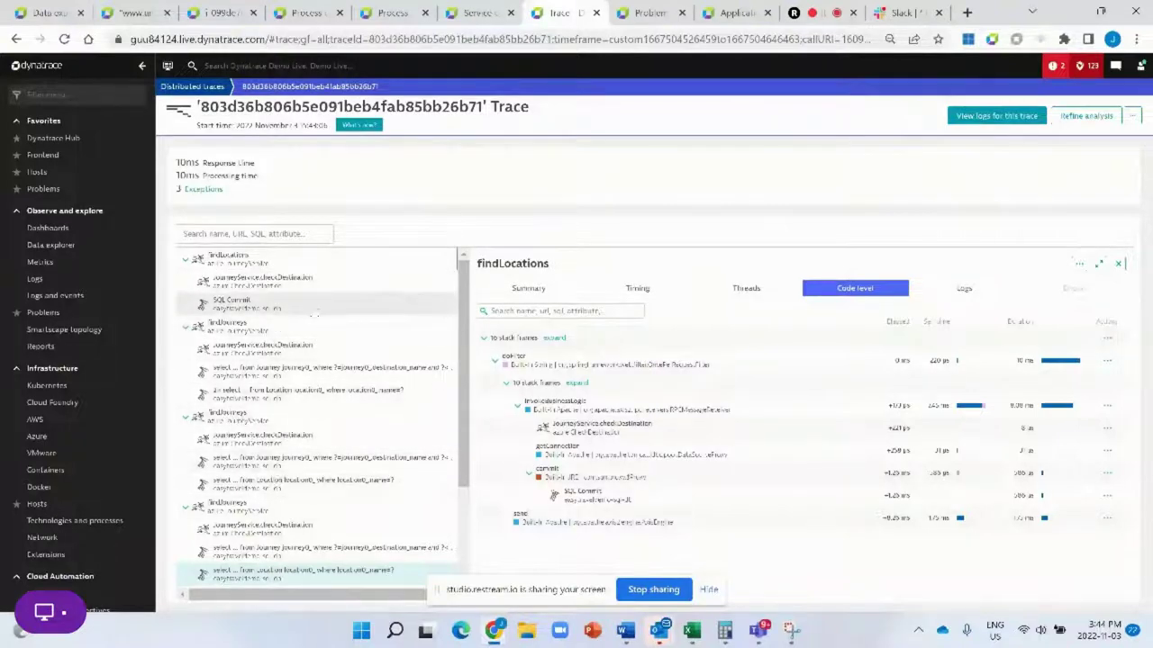
# - Inspect the SQL Commit summary, and the summary and timing of the twice-executed location select statement
pyautogui.click(313, 311)
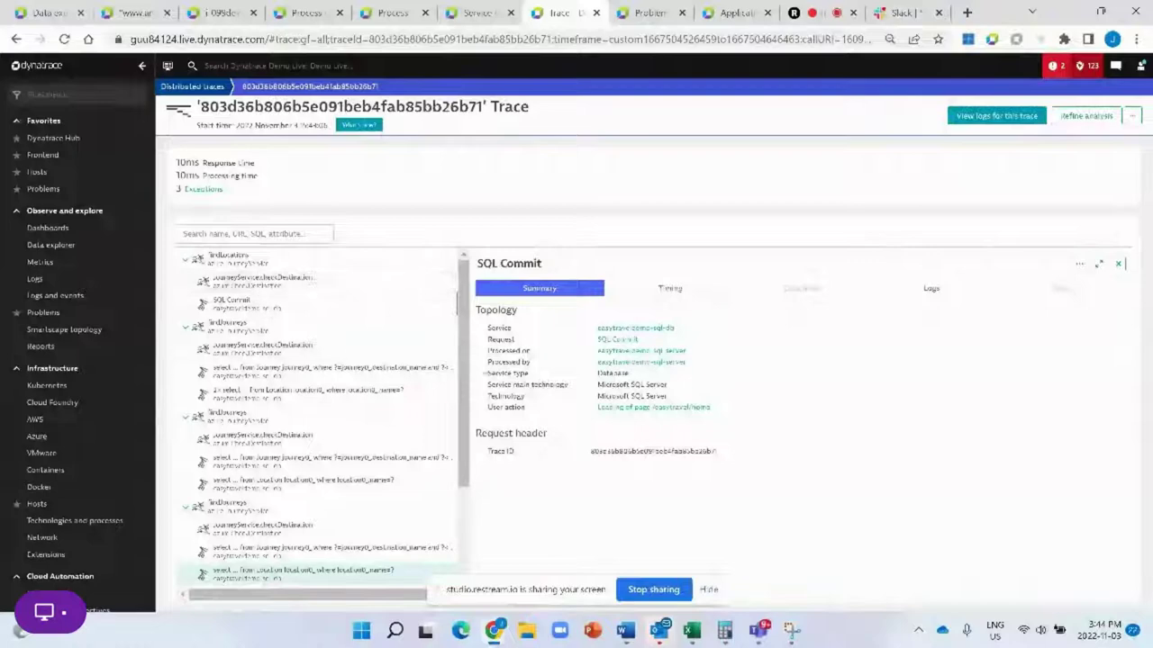
pyautogui.click(292, 395)
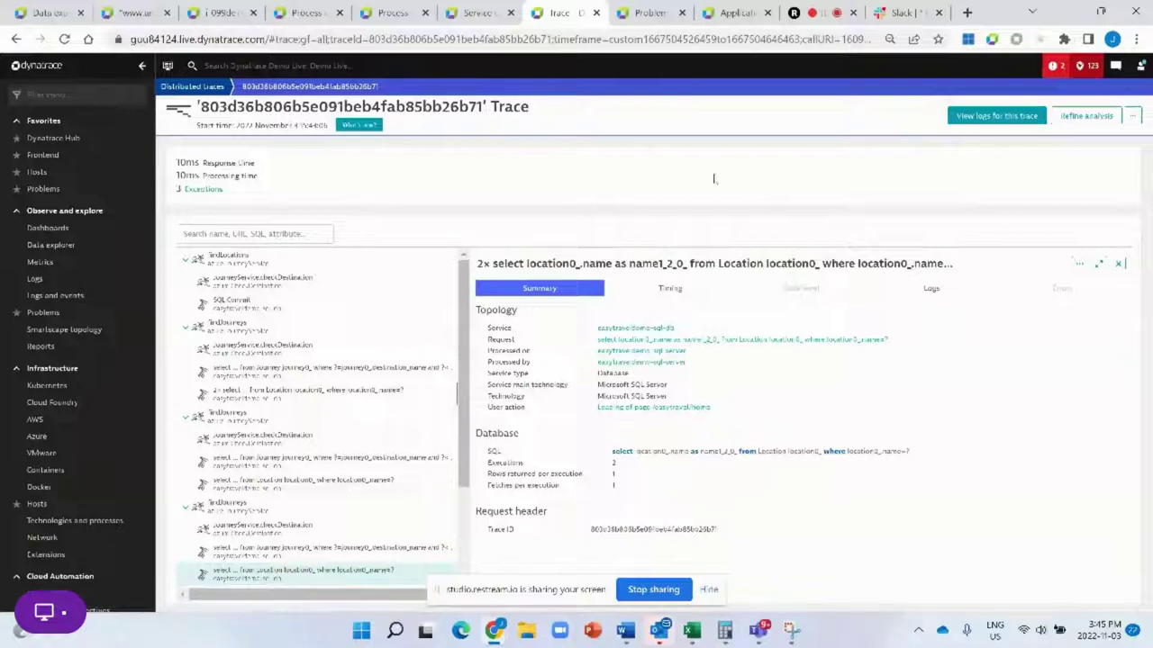
pyautogui.click(667, 288)
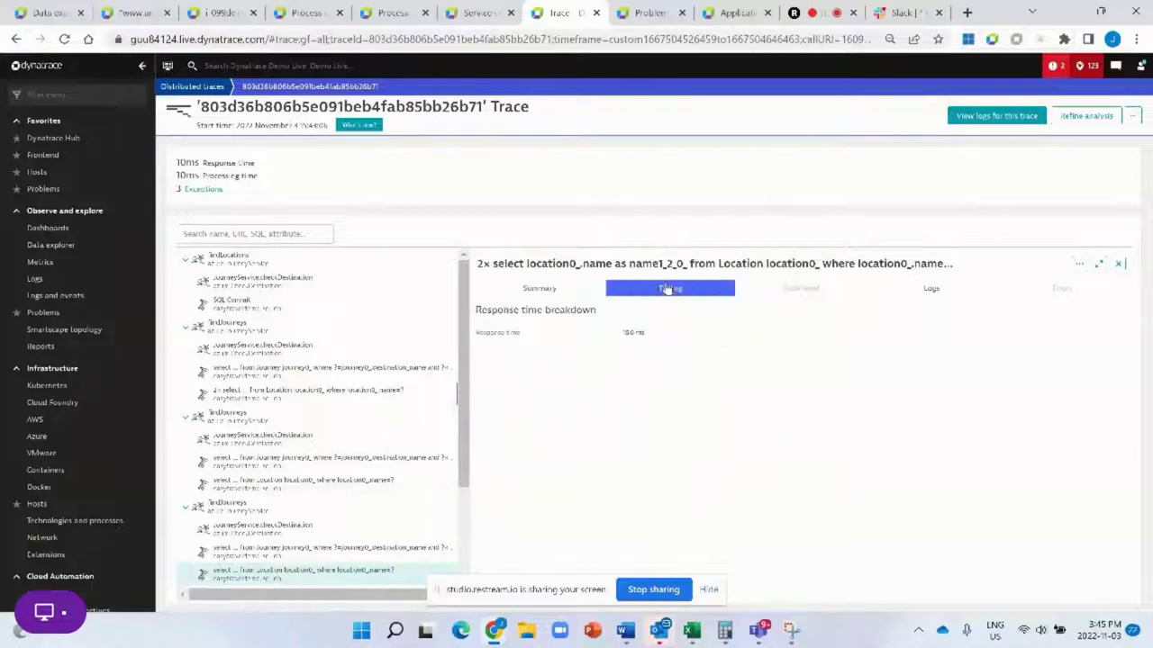
pyautogui.click(513, 288)
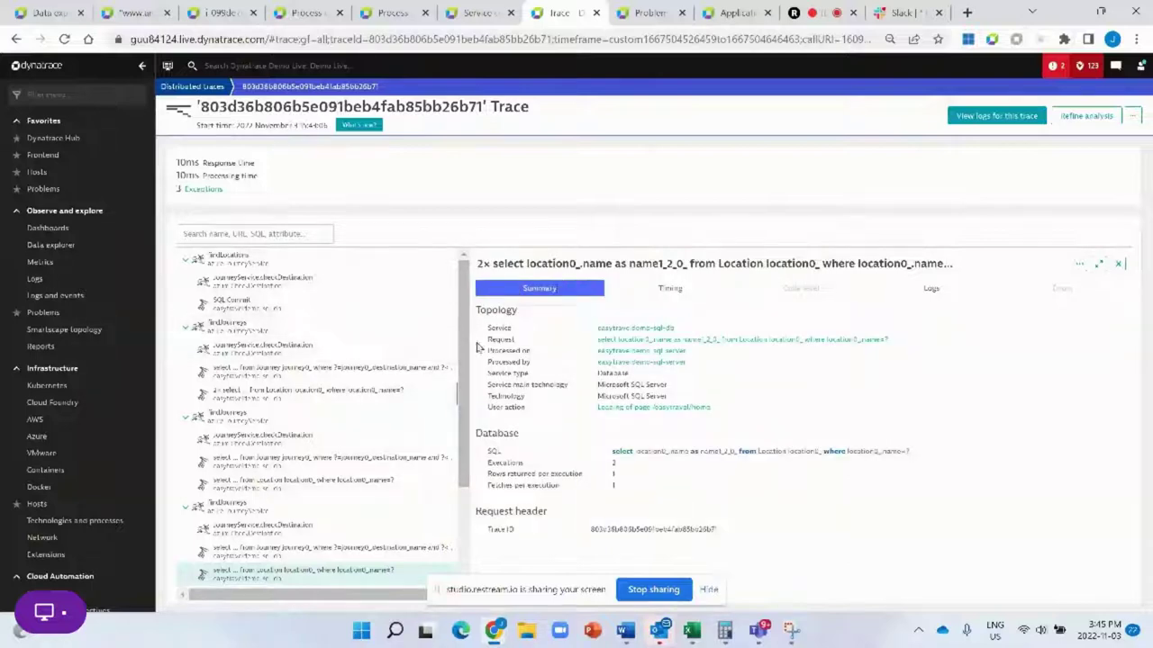
# - Open the easytraveldemo-sql-db service overview from the selected statement and review its SQL metrics and hotspots
pyautogui.scroll(-1, 472, 359)
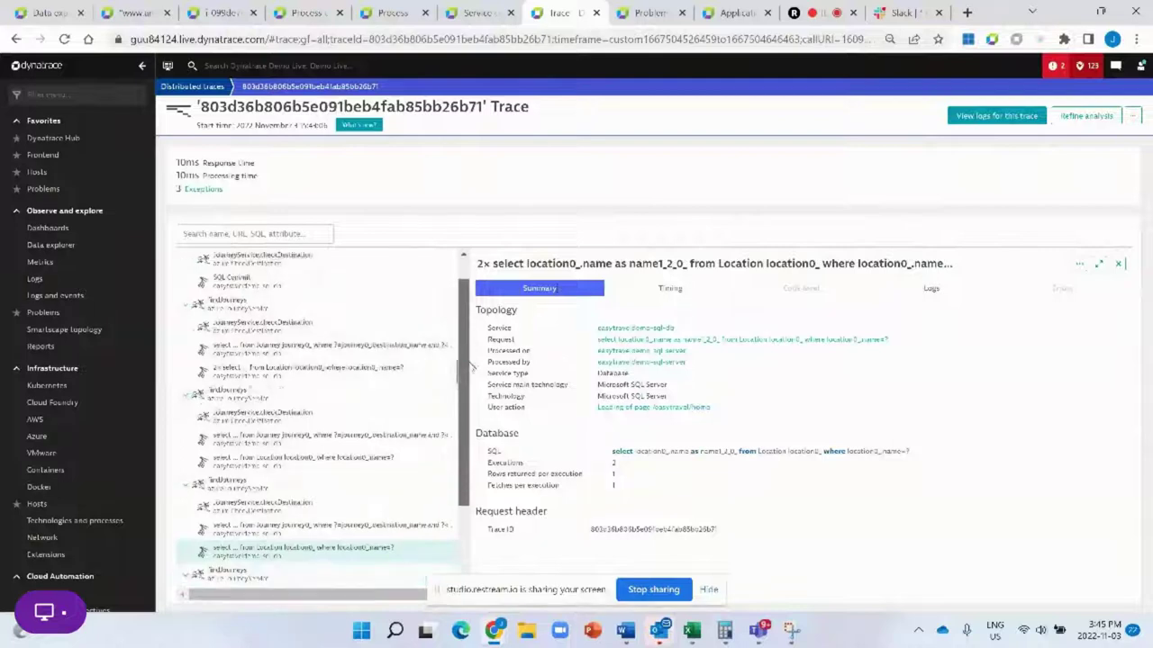
pyautogui.scroll(1, 469, 343)
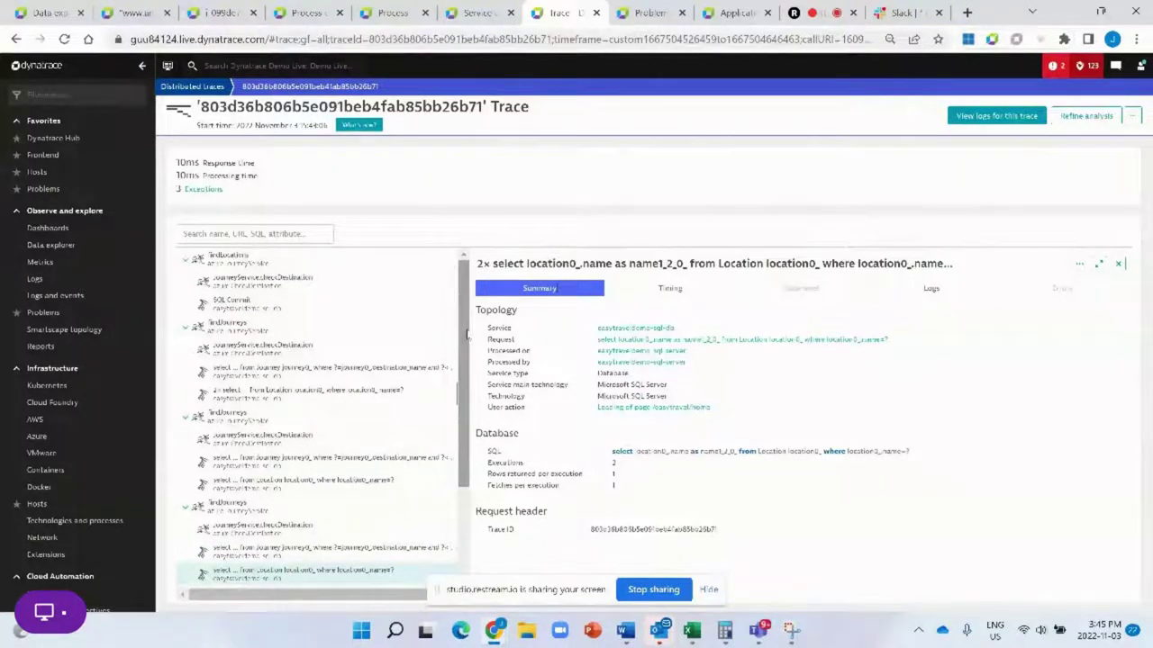
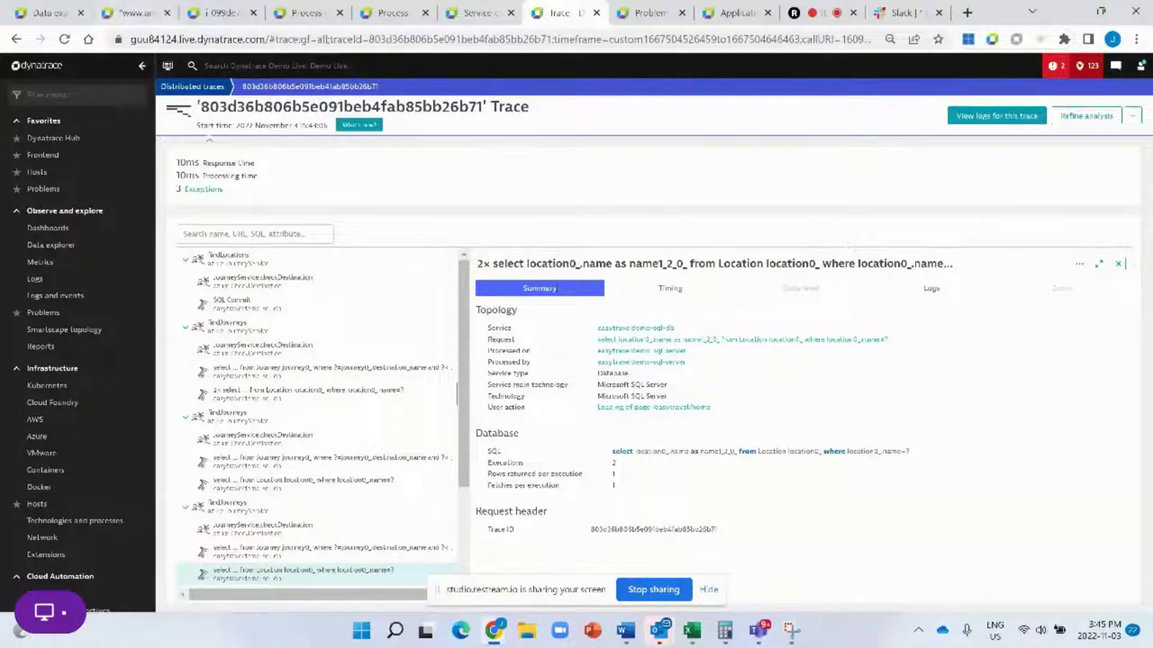
pyautogui.click(648, 329)
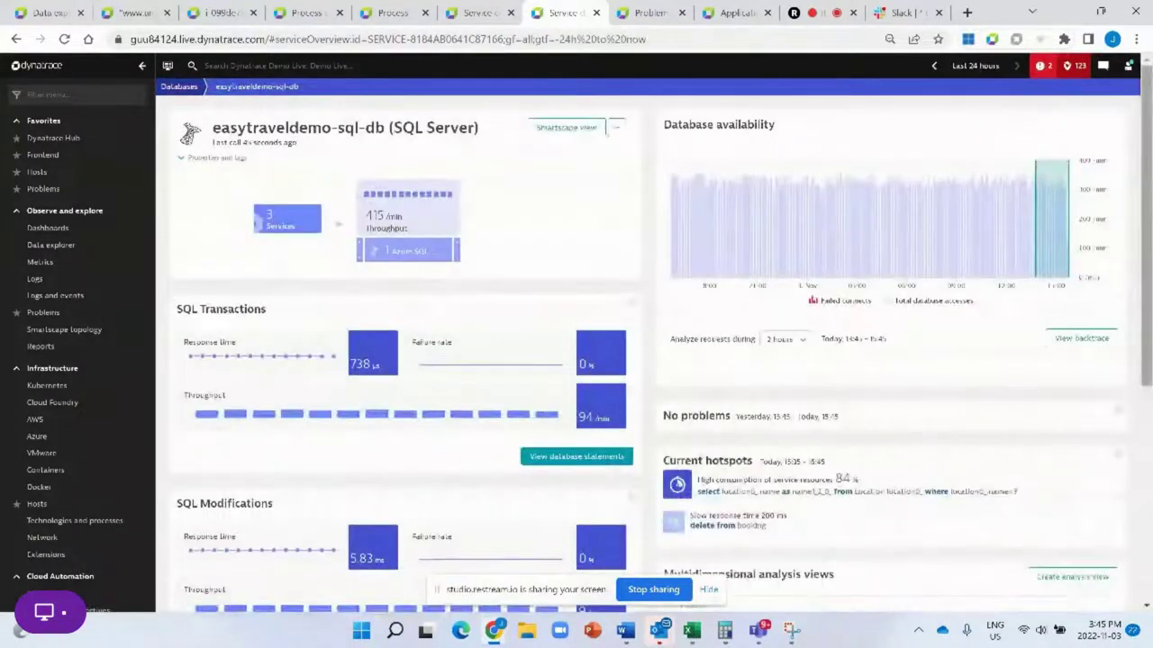
pyautogui.scroll(-3, 654, 339)
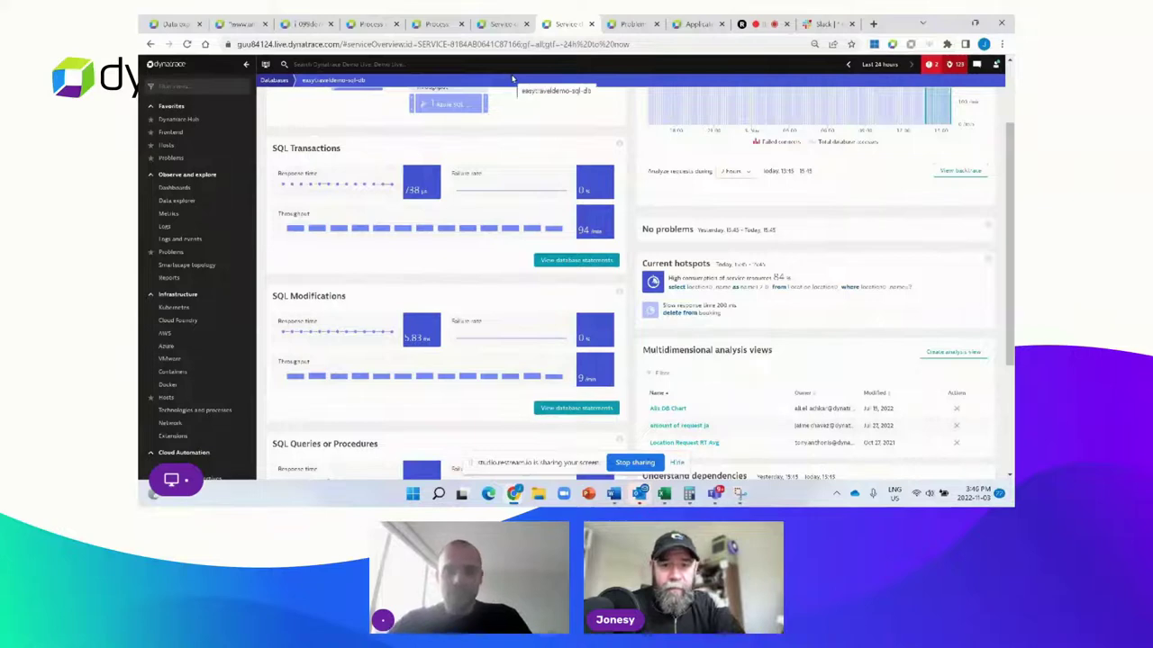
# - Return to the frontend failure rate details and open the distributed traces of the /cart/checkout request
pyautogui.click(502, 25)
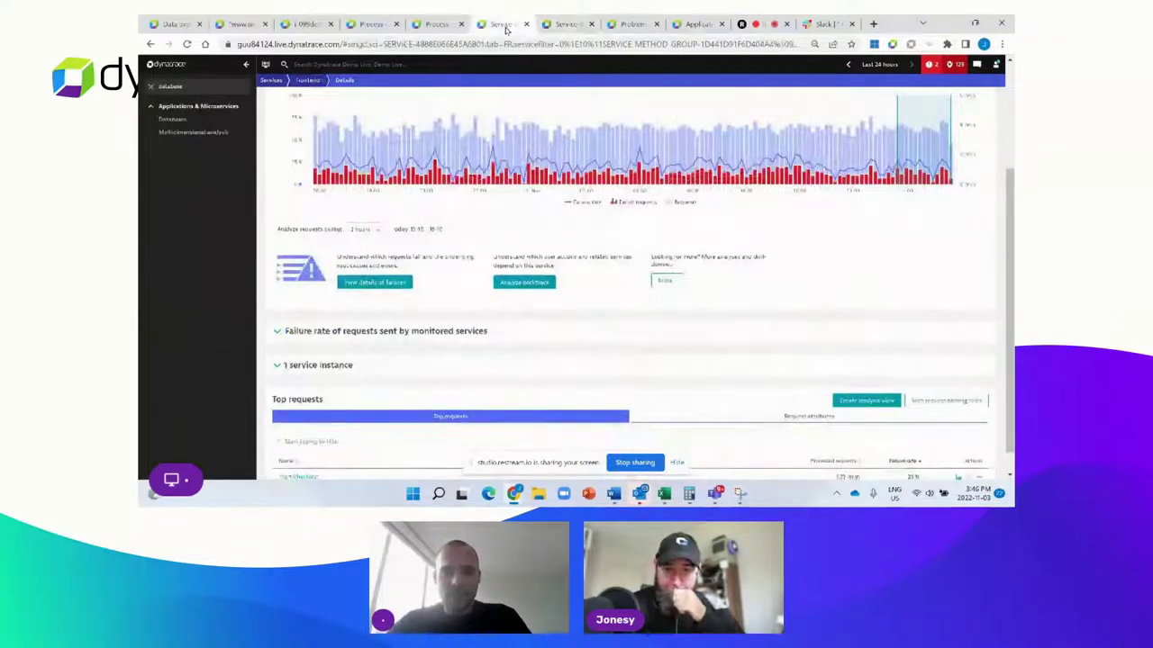
pyautogui.scroll(-1, 977, 324)
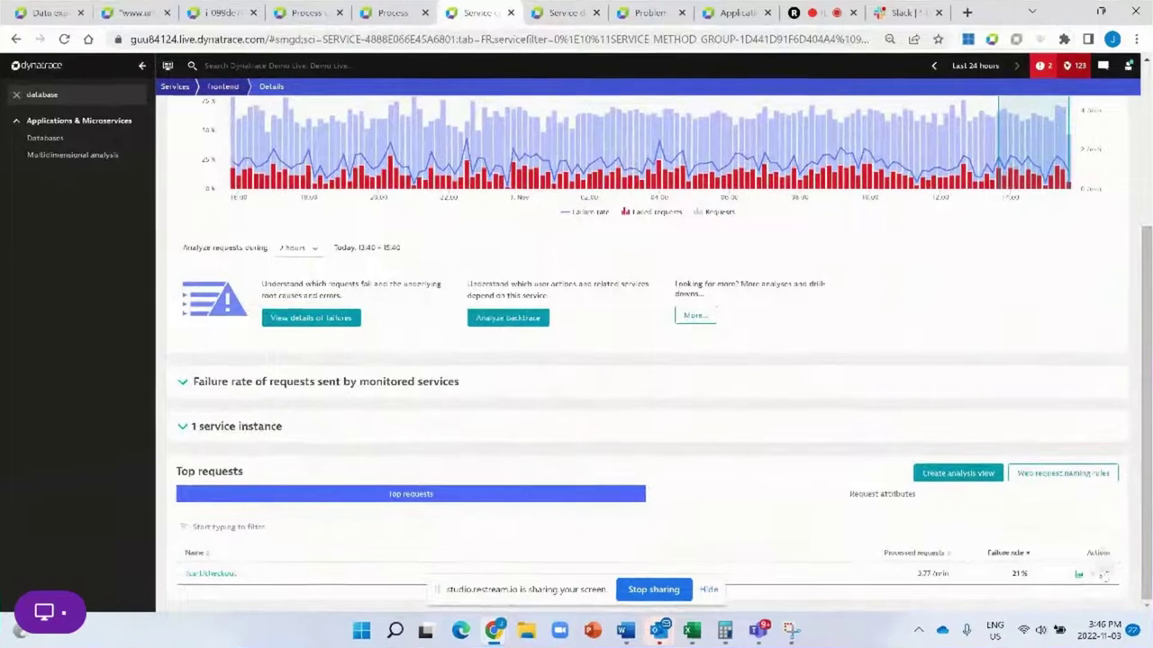
pyautogui.click(1104, 575)
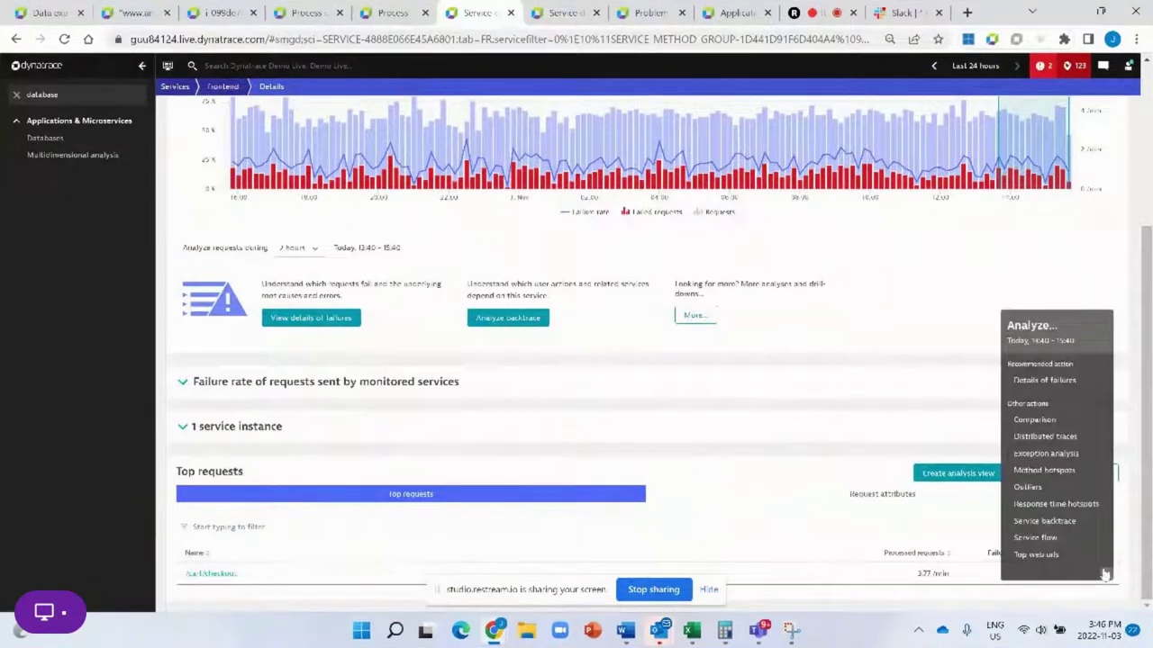
pyautogui.click(1042, 438)
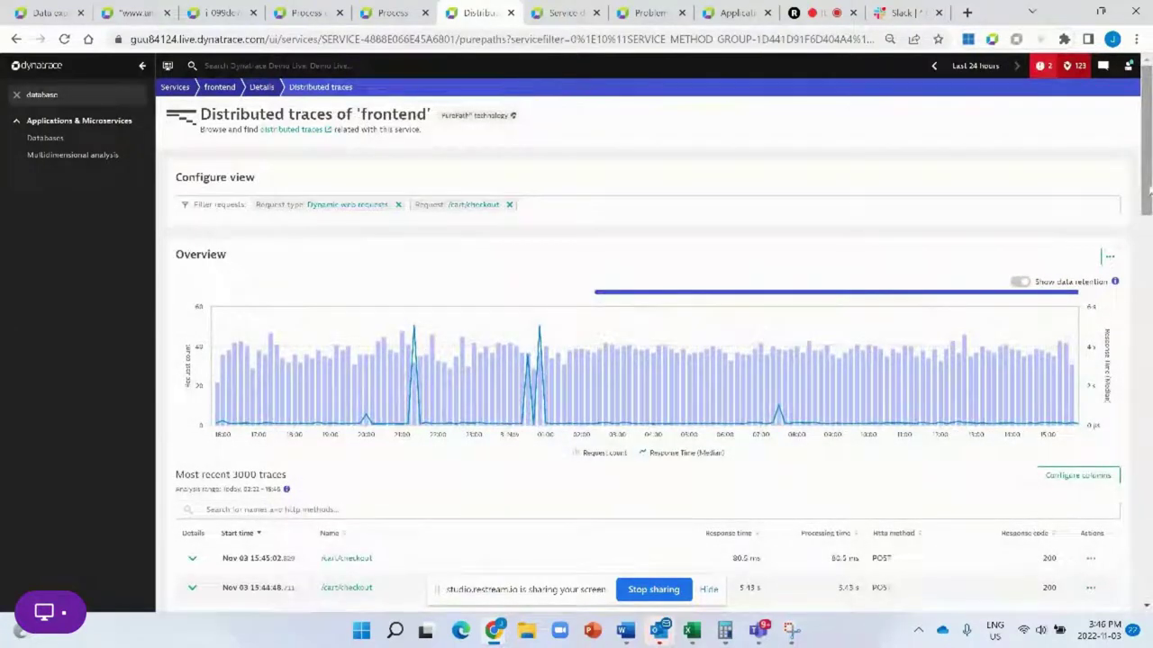
# - Sort the /cart/checkout traces by response time in descending order
pyautogui.moveTo(1147, 189); pyautogui.dragTo(1147, 214)
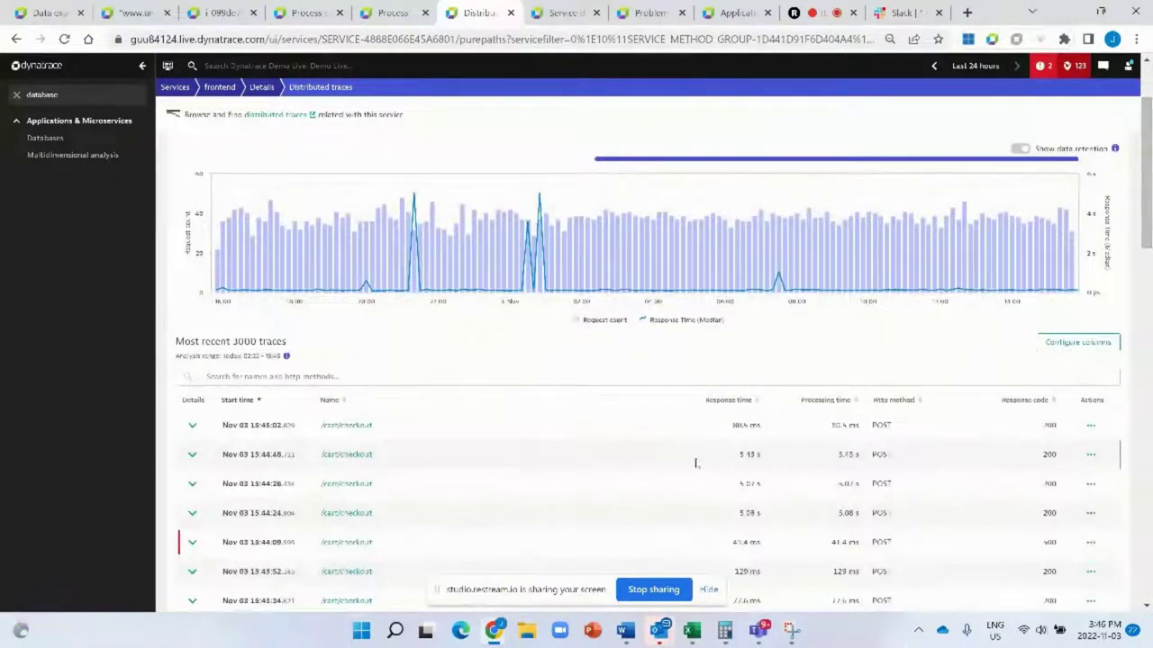
pyautogui.click(722, 402)
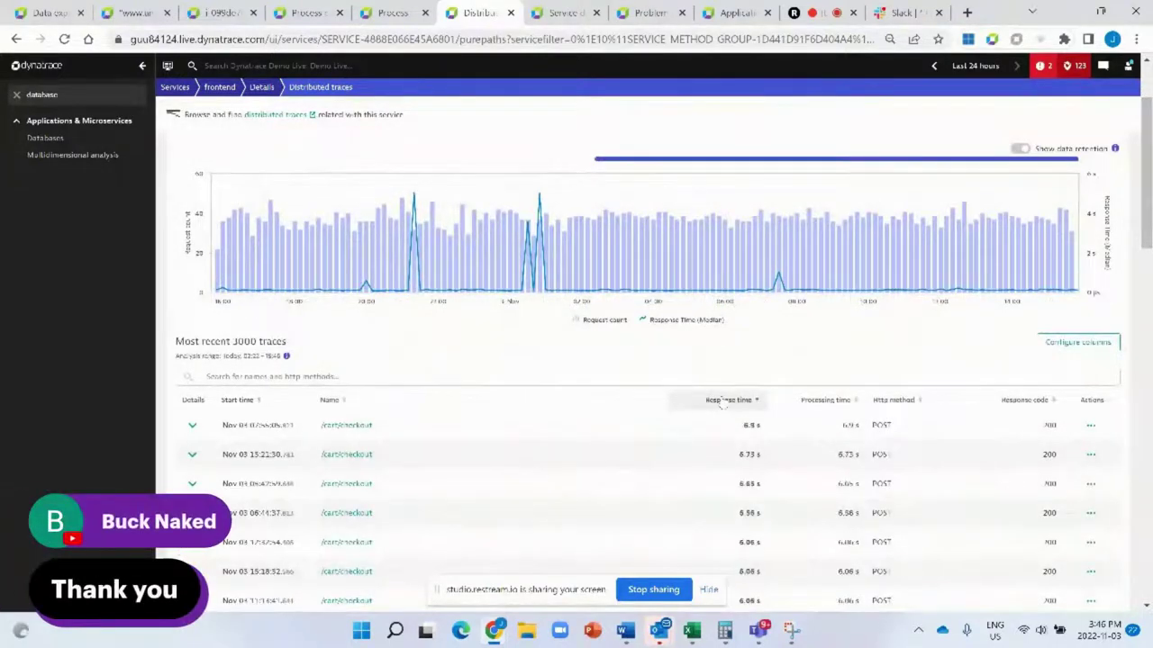
pyautogui.click(722, 403)
pyautogui.click(723, 403)
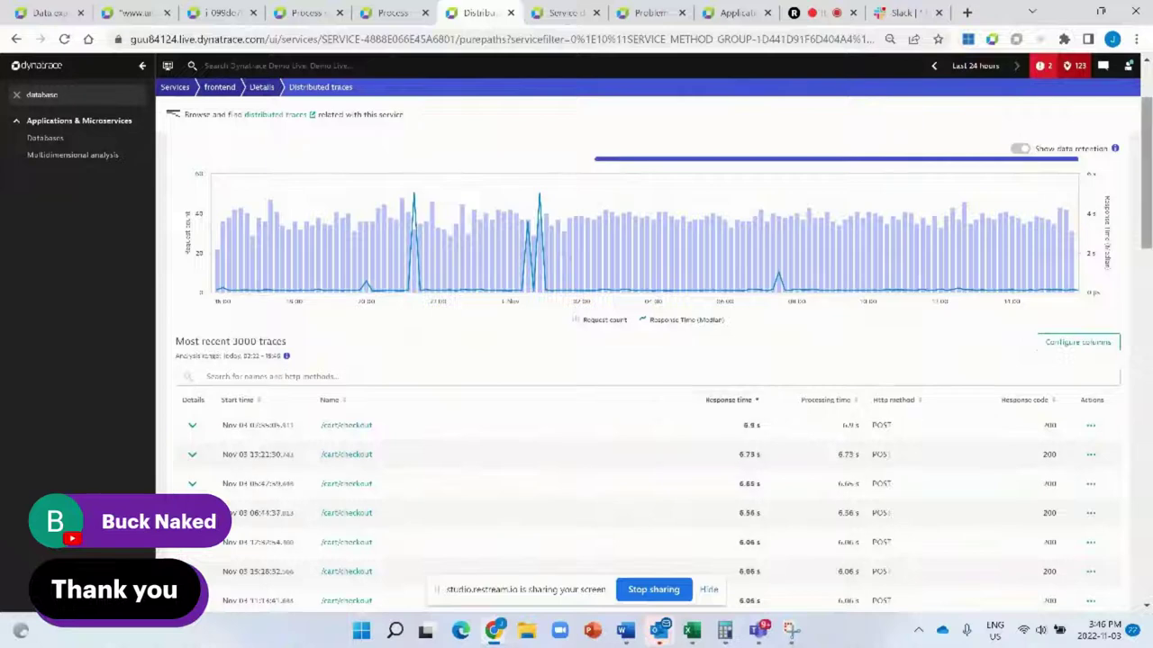
# - Open the failed 07:15:06 /cart/checkout trace and inspect the summary, timing and code-level details of its root reverse-proxy request
pyautogui.scroll(-3, 648, 360)
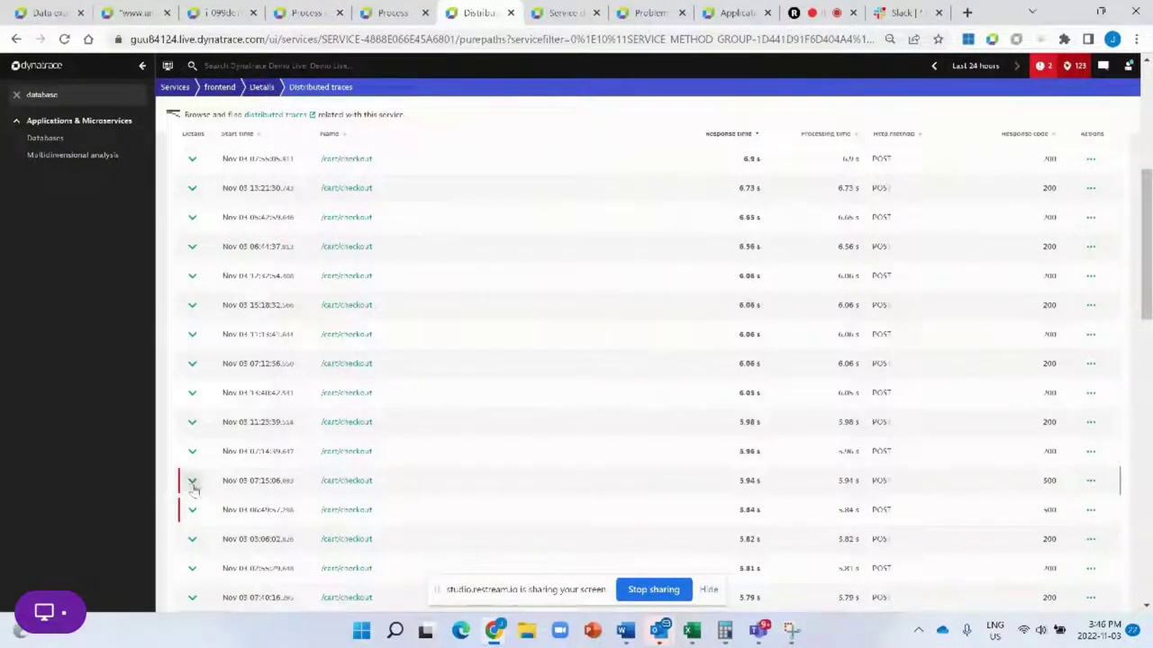
pyautogui.click(342, 482)
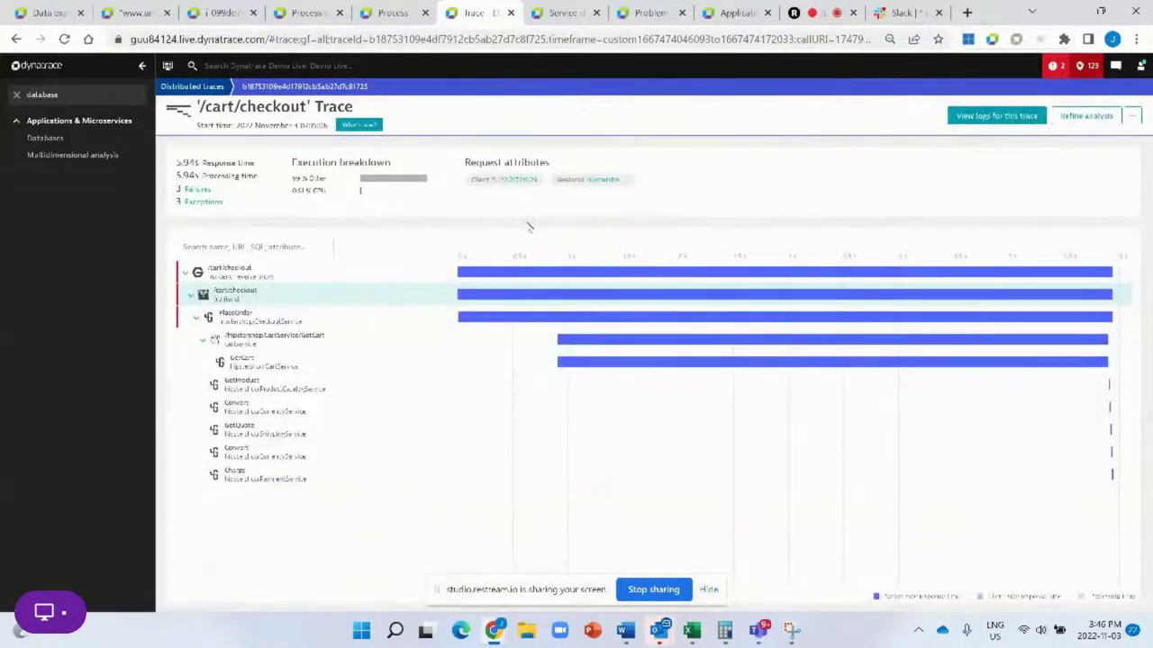
pyautogui.click(254, 269)
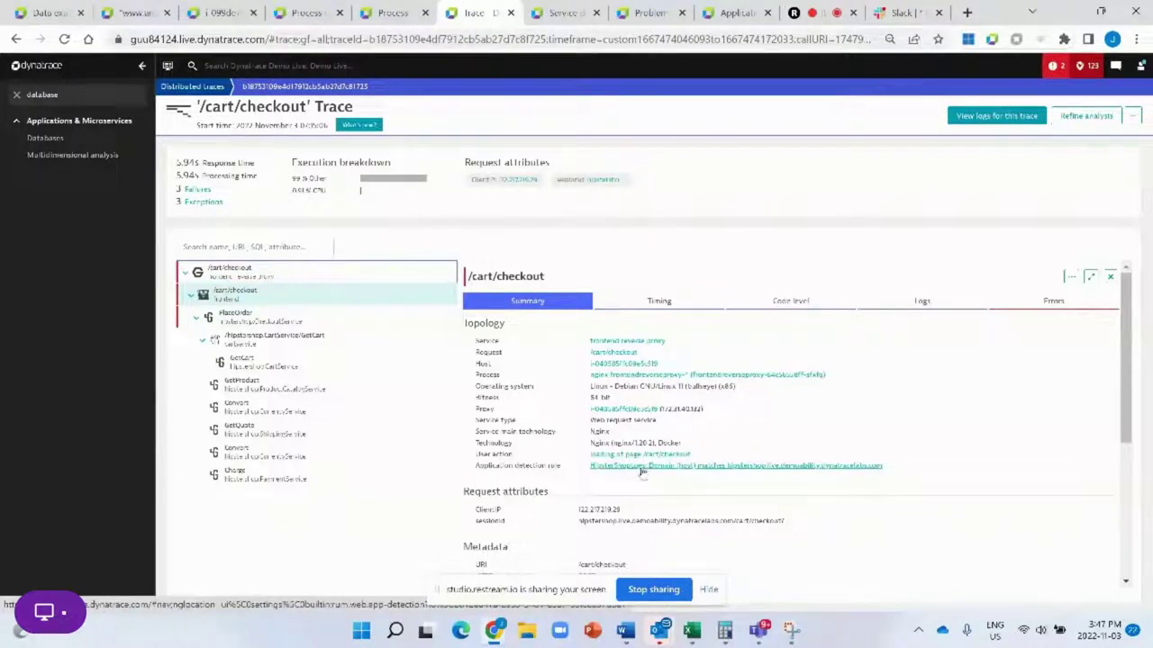
pyautogui.click(672, 304)
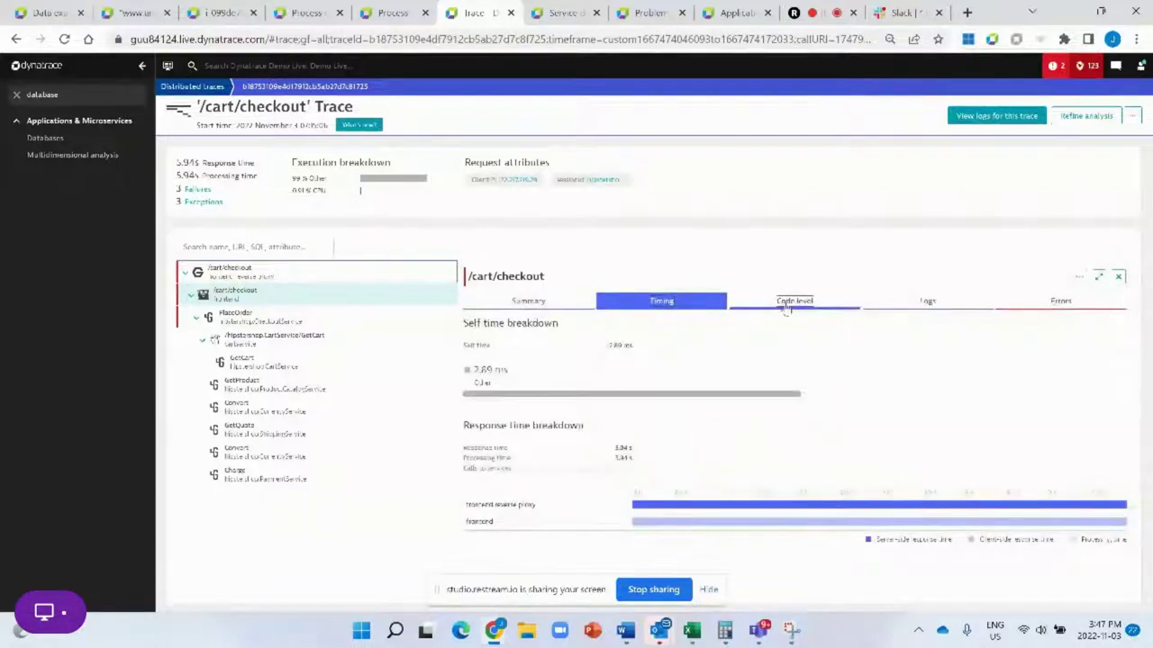
pyautogui.click(786, 304)
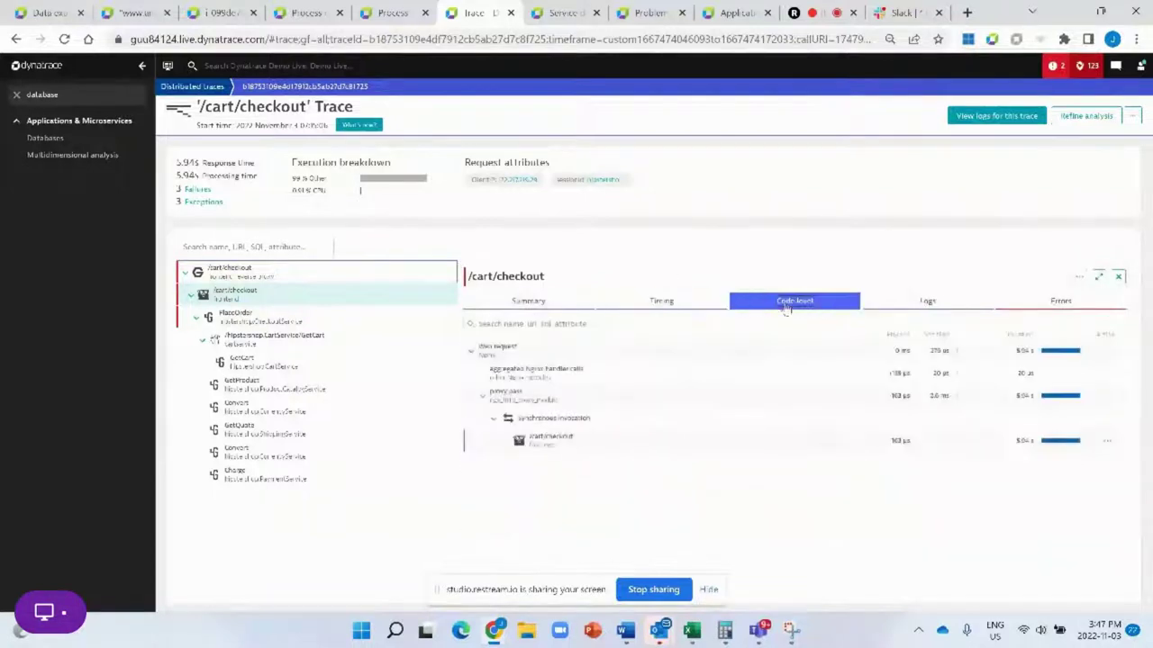
# - Inspect the logs of the first Convert call, expand the newest entry's context and message, and show its related code-level entry
pyautogui.click(344, 407)
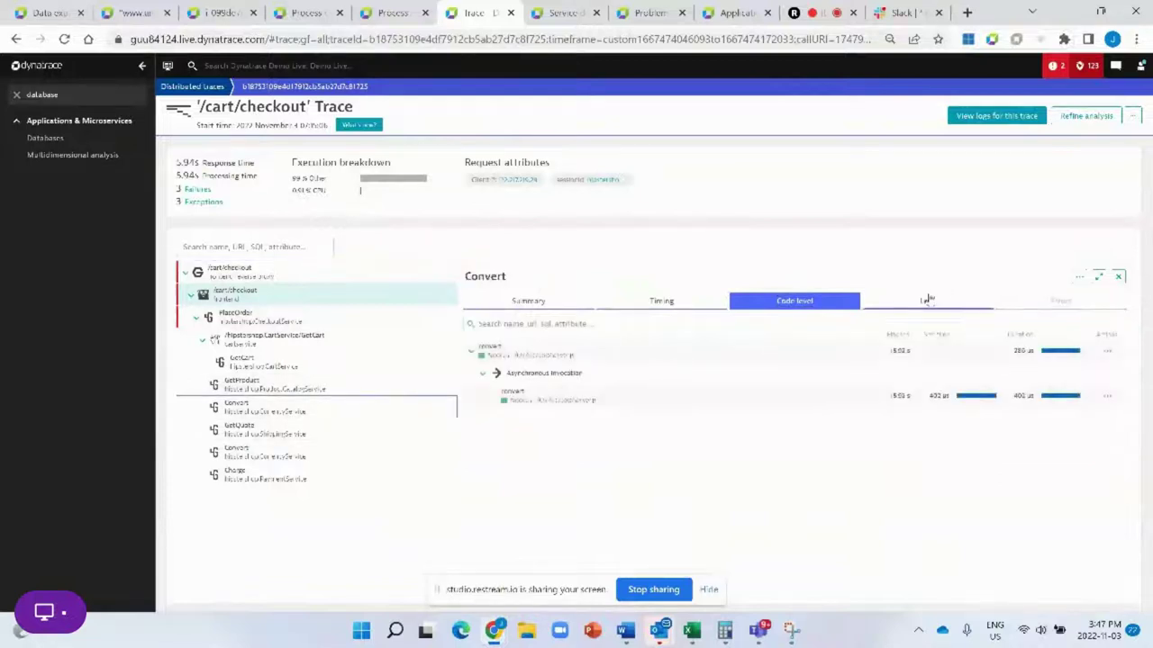
pyautogui.click(929, 300)
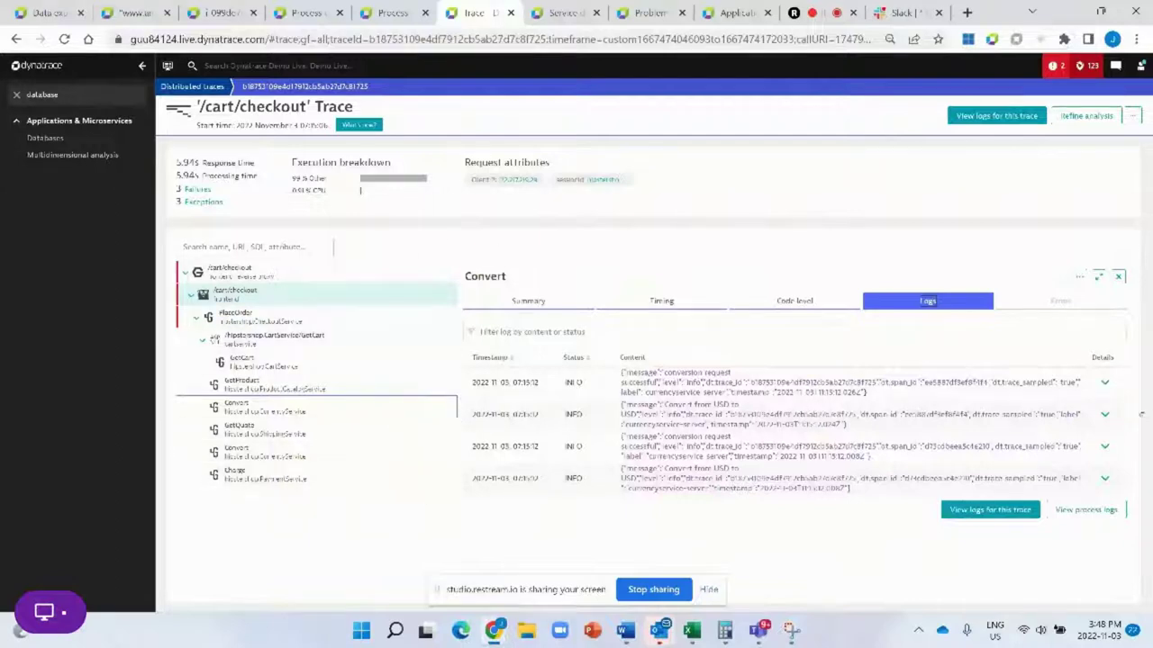
pyautogui.click(1104, 382)
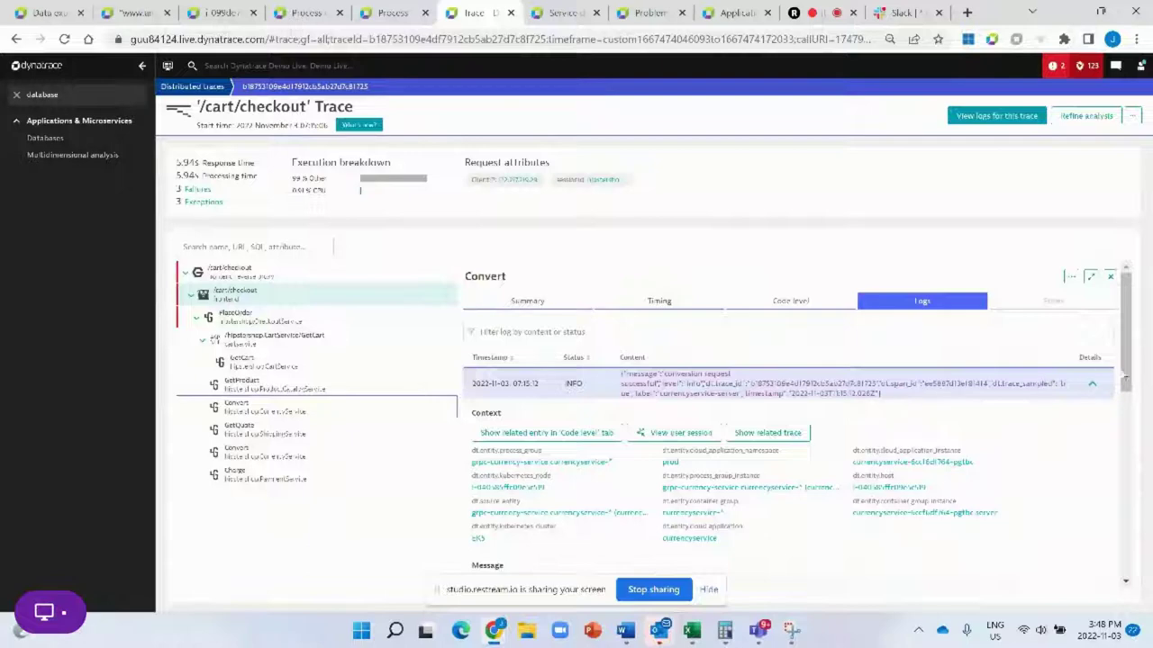
pyautogui.scroll(-2, 1126, 360)
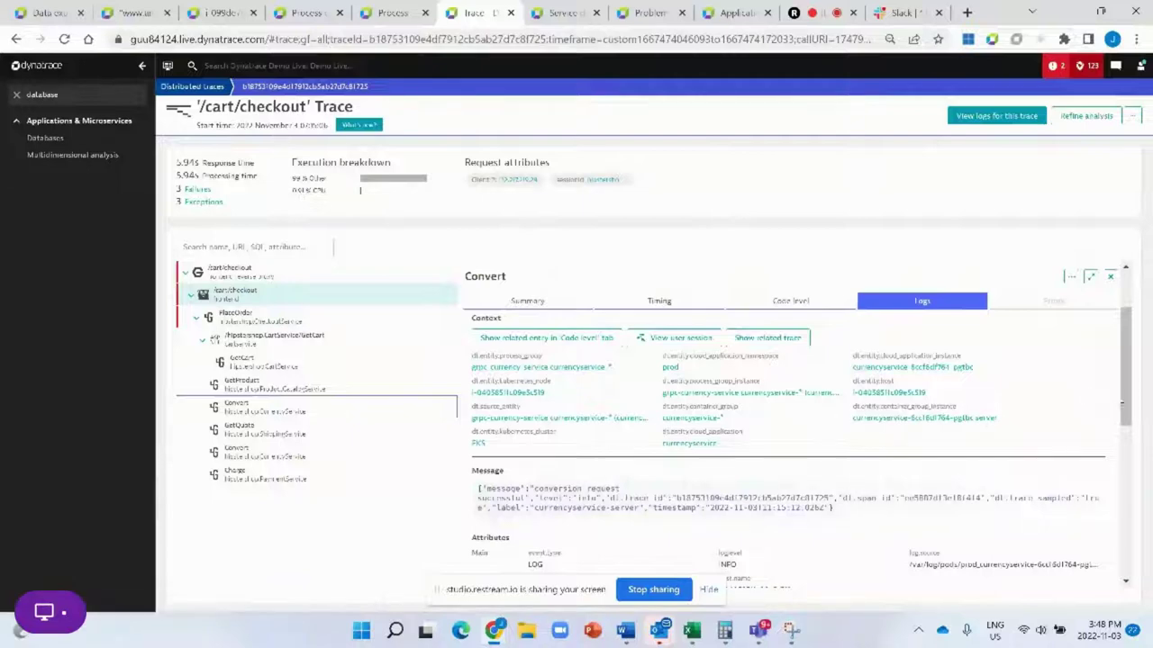
pyautogui.moveTo(1133, 397); pyautogui.dragTo(1142, 317)
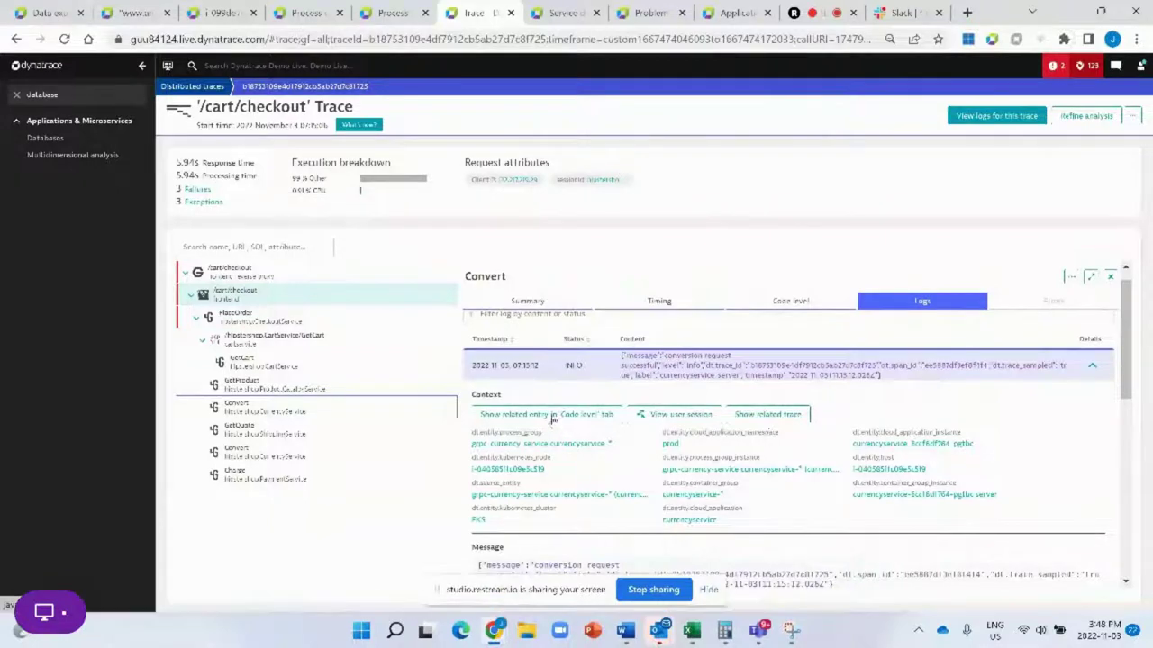
pyautogui.click(574, 415)
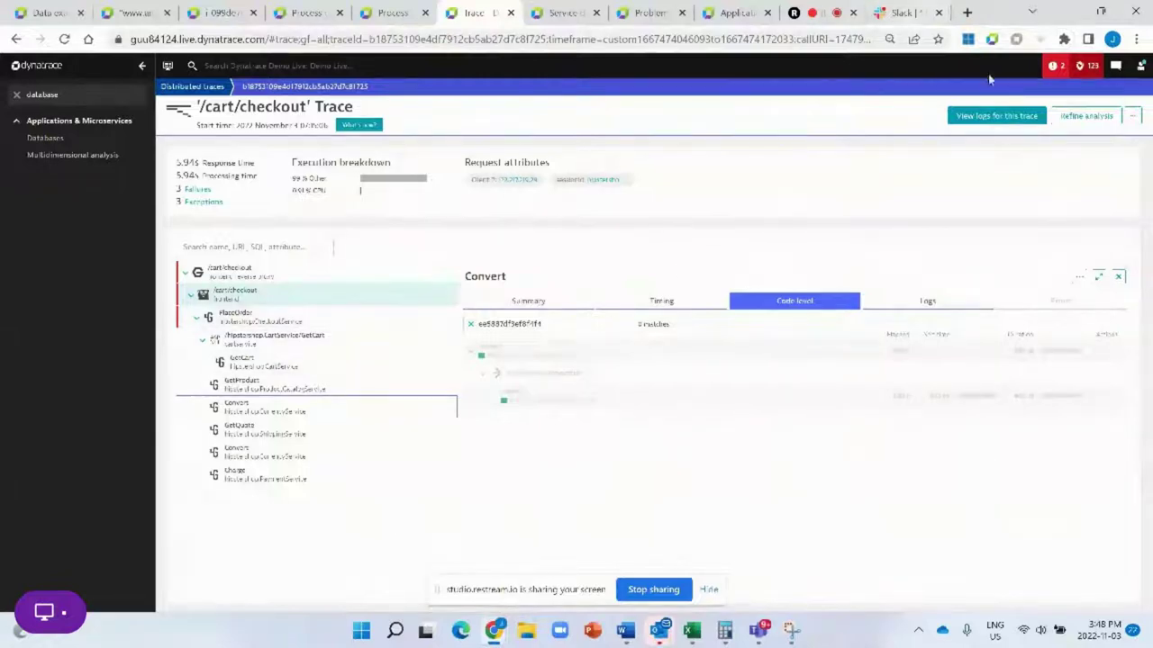
# - View all logs for the /cart/checkout trace and open the details of the error entry about the failed order
pyautogui.click(997, 117)
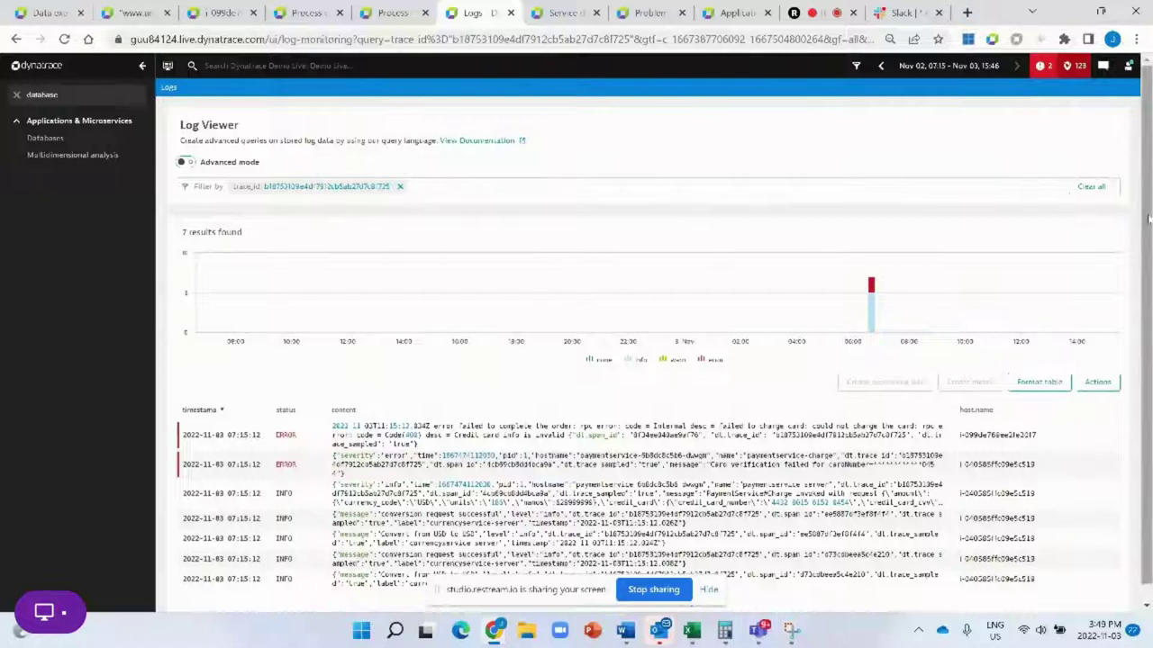
pyautogui.scroll(-1, 1149, 217)
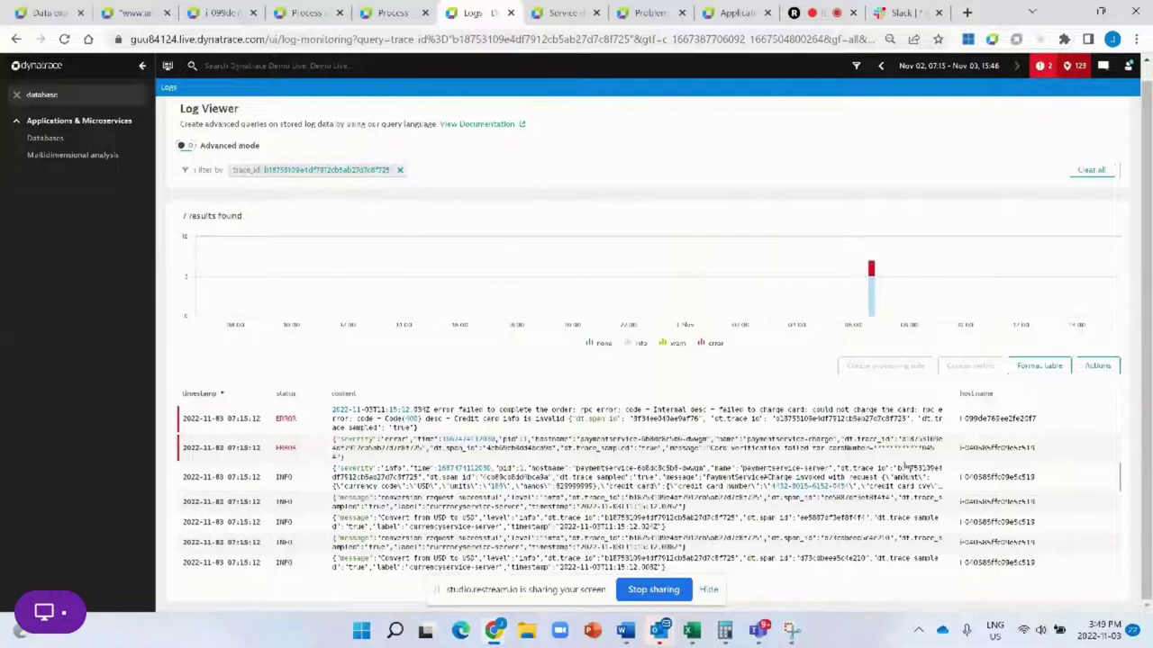
pyautogui.click(947, 424)
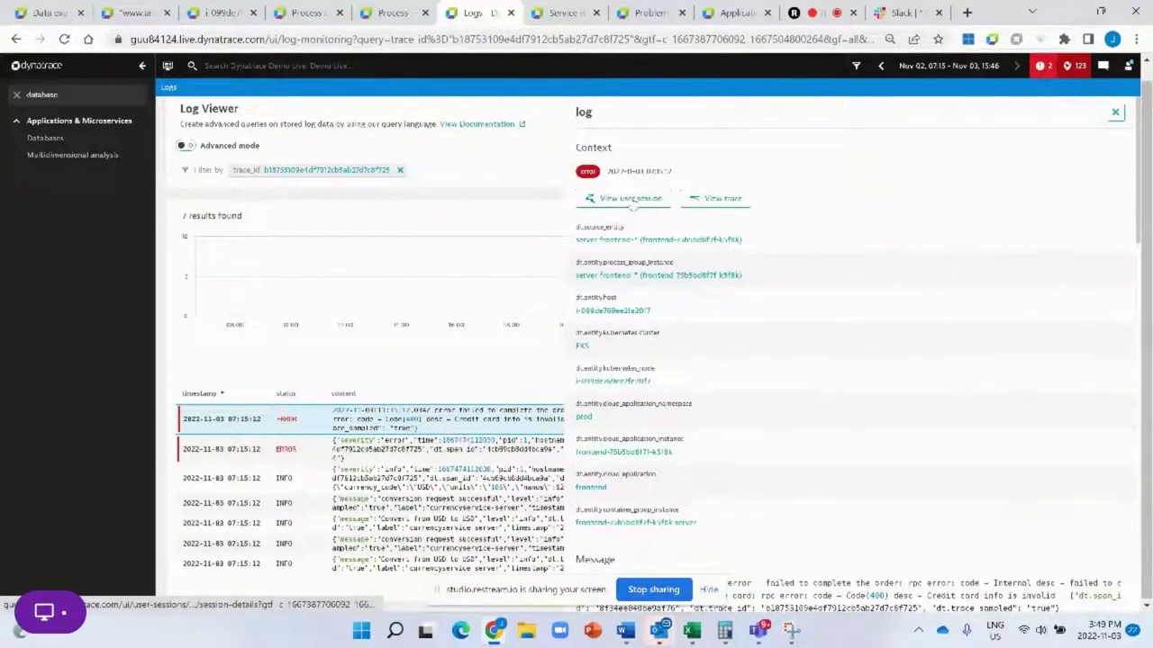
# - Open the user session linked to the error log and review its session details, timeline and /cart/checkout load action
pyautogui.click(633, 199)
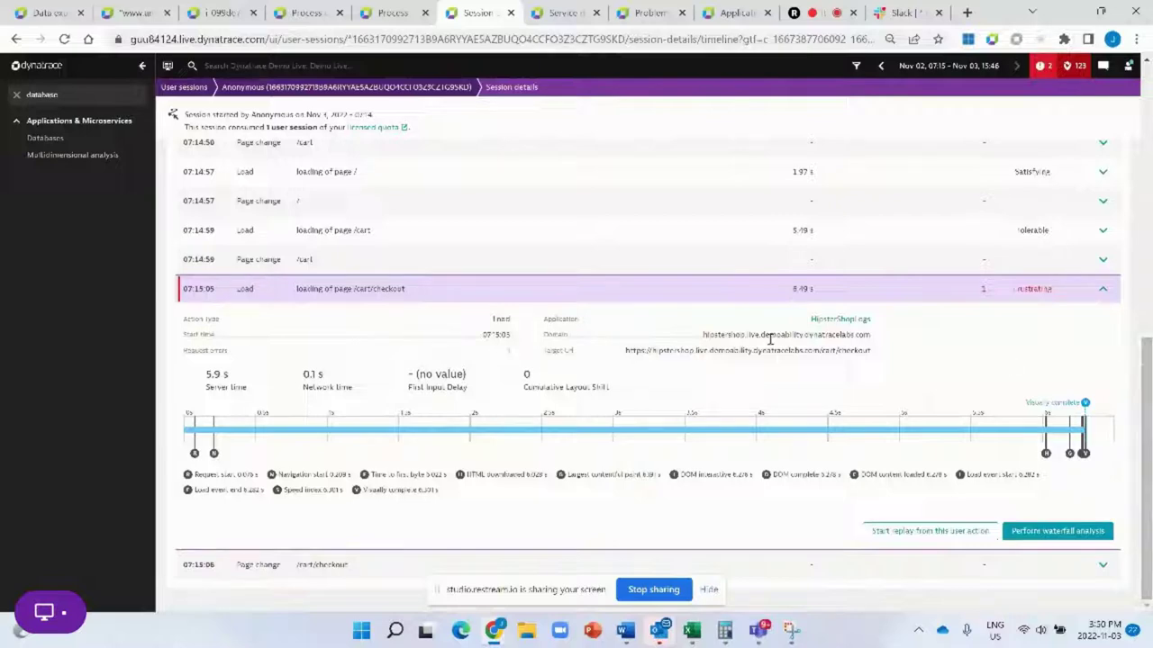
pyautogui.moveTo(1146, 459); pyautogui.dragTo(1147, 220)
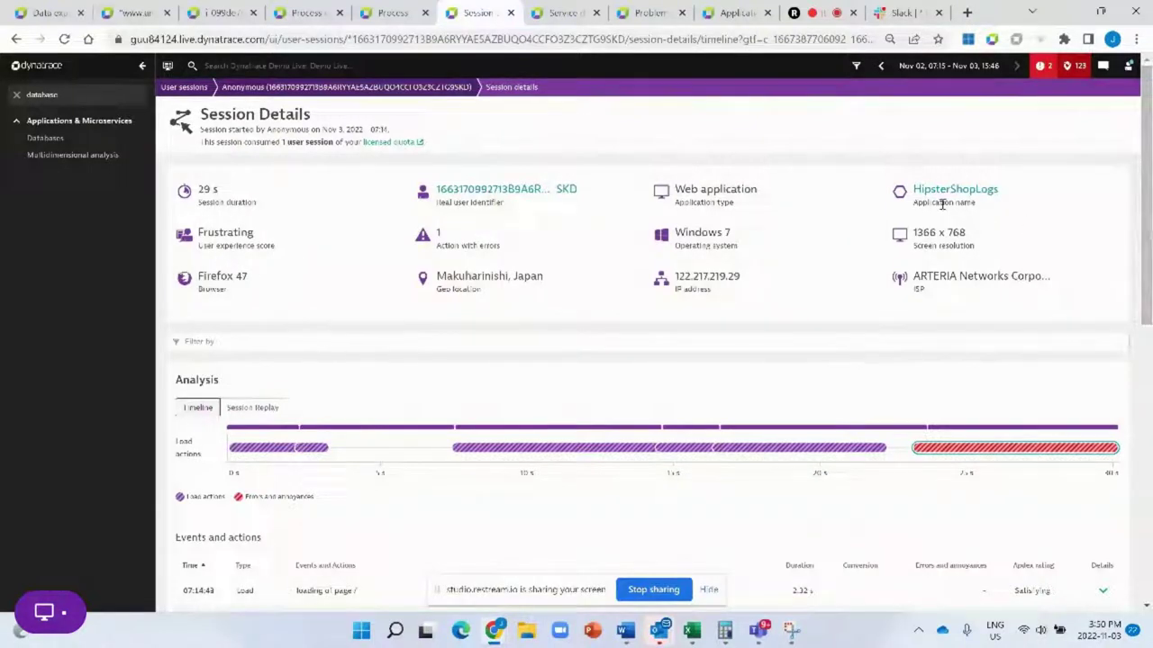
pyautogui.scroll(-2, 1142, 194)
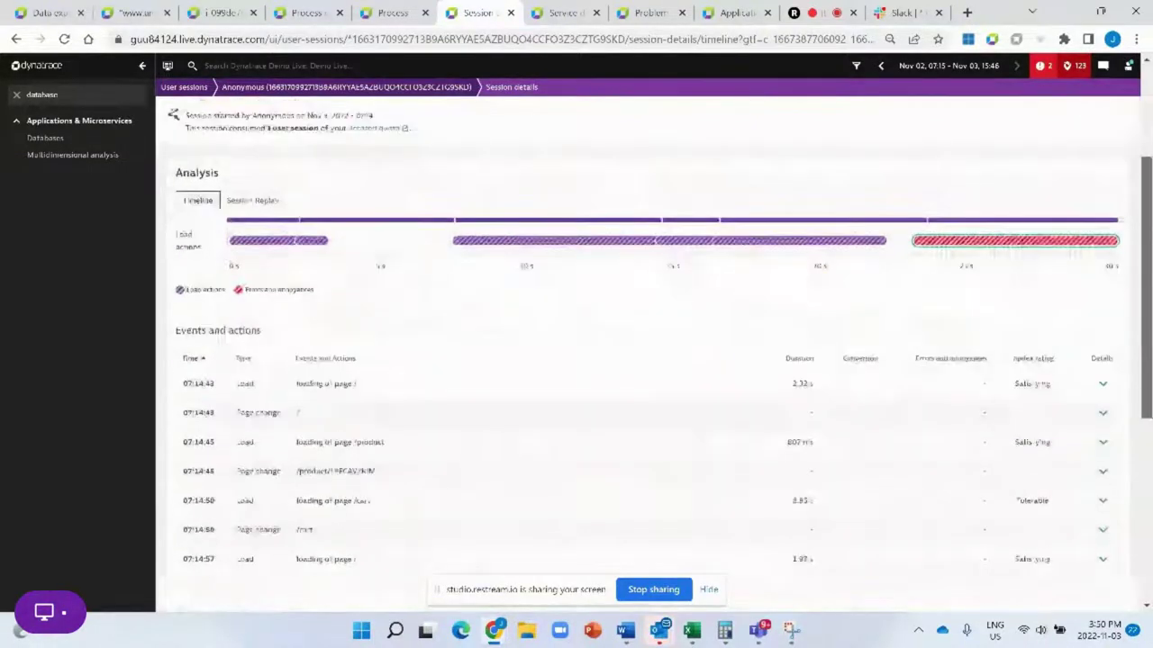
pyautogui.scroll(-4, 649, 360)
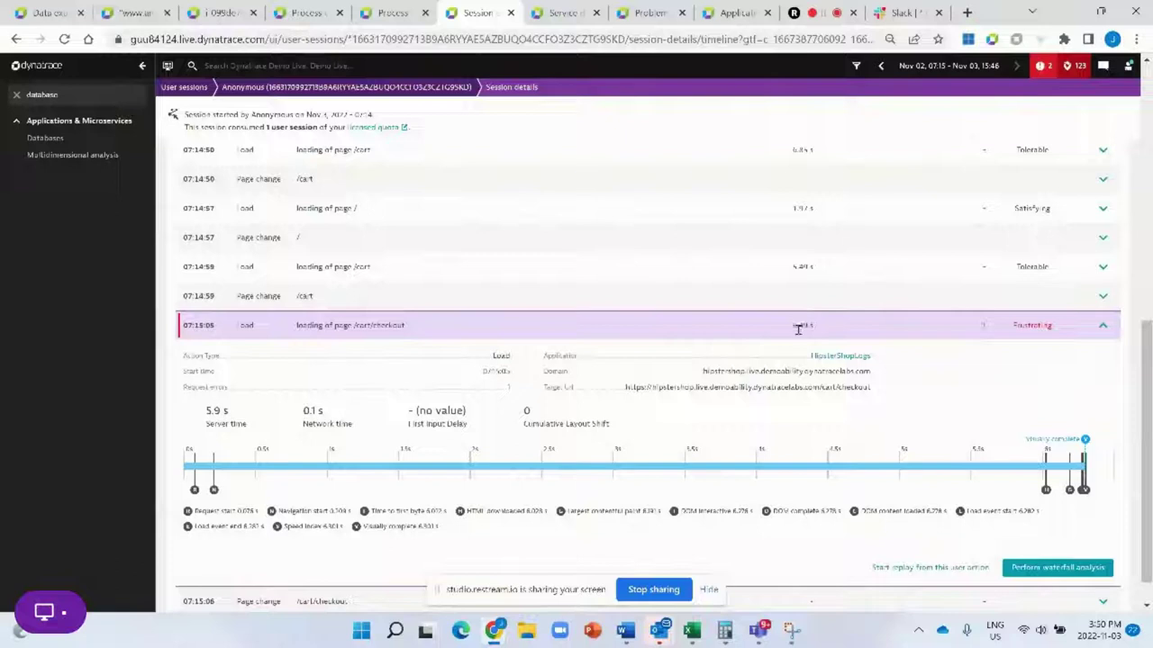
# - Perform a waterfall analysis of the /cart/checkout page load and open the trace of its failed /checkout request
pyautogui.click(1036, 567)
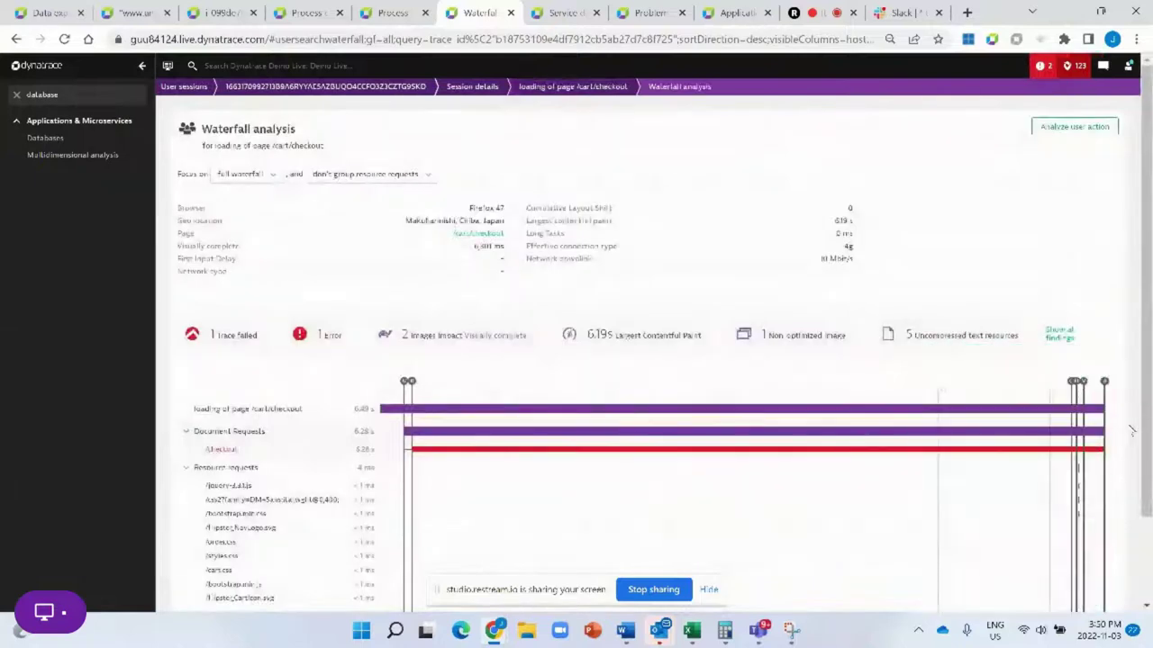
pyautogui.moveTo(1132, 432); pyautogui.dragTo(1126, 605)
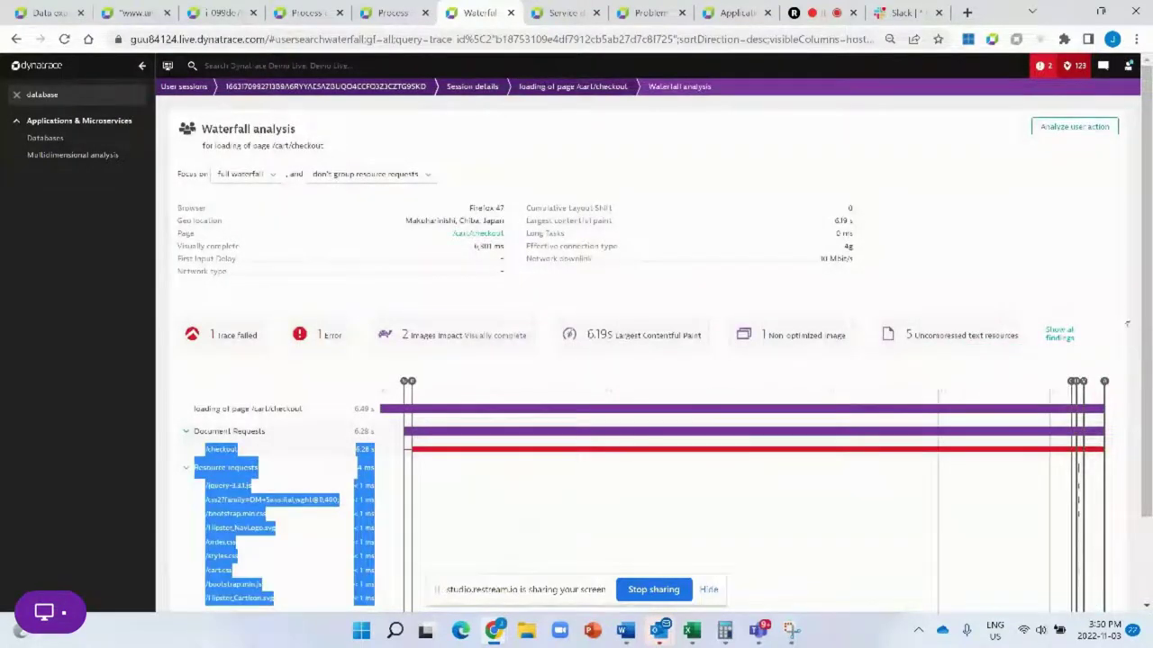
pyautogui.click(1077, 271)
pyautogui.scroll(-2, 264, 345)
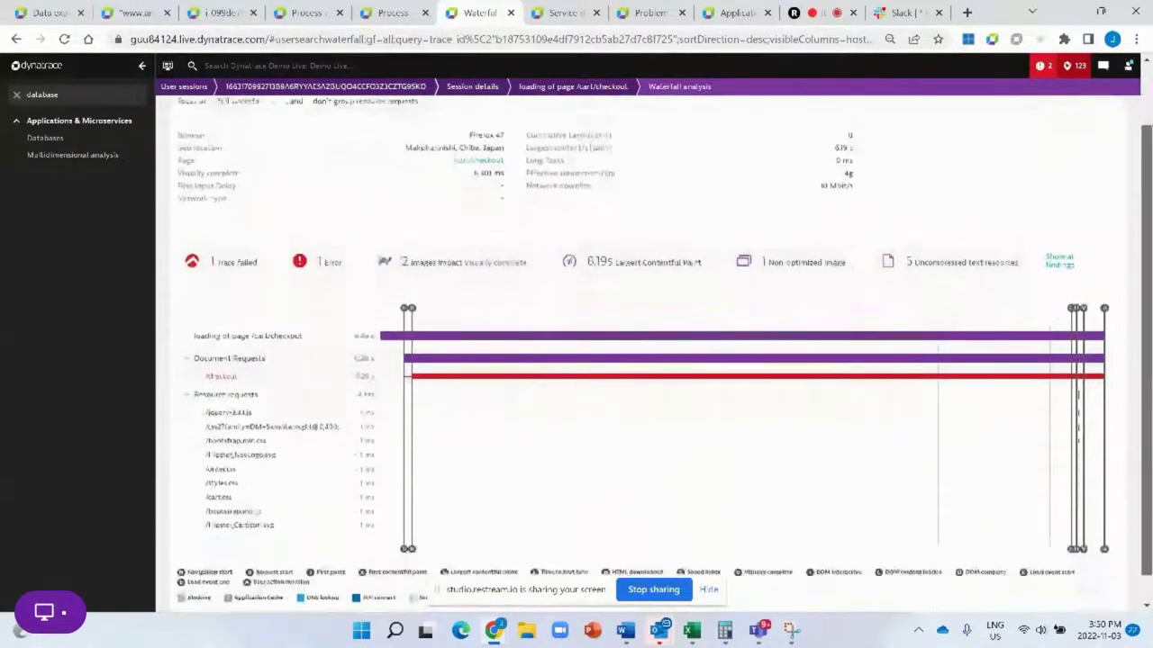
pyautogui.click(252, 347)
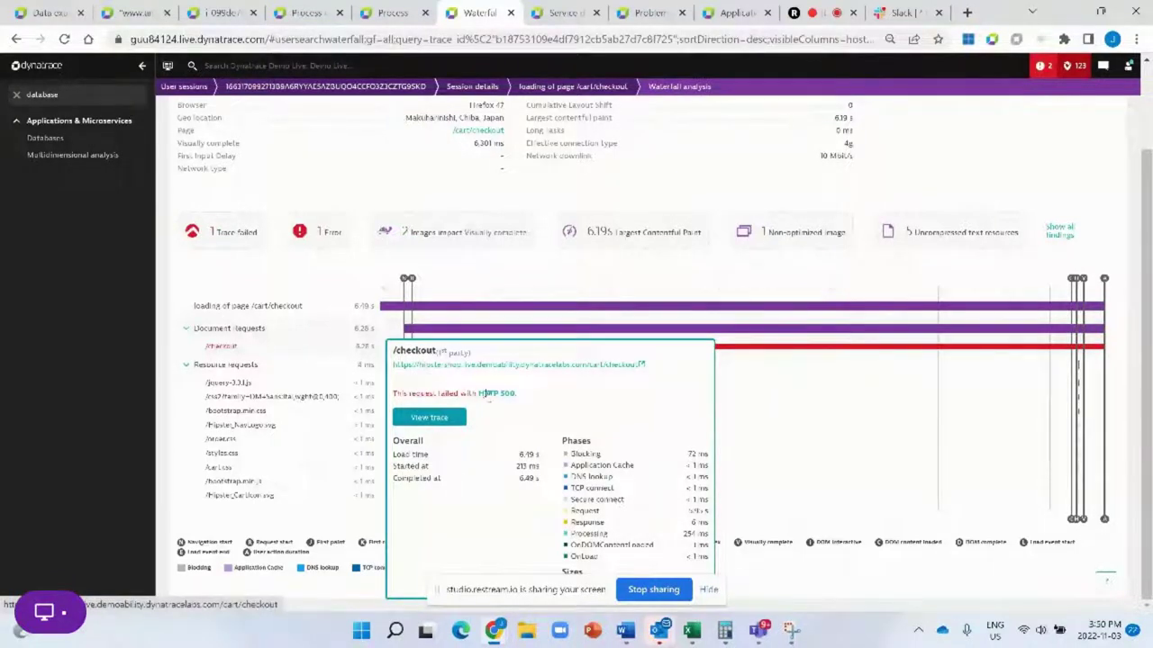
pyautogui.click(430, 419)
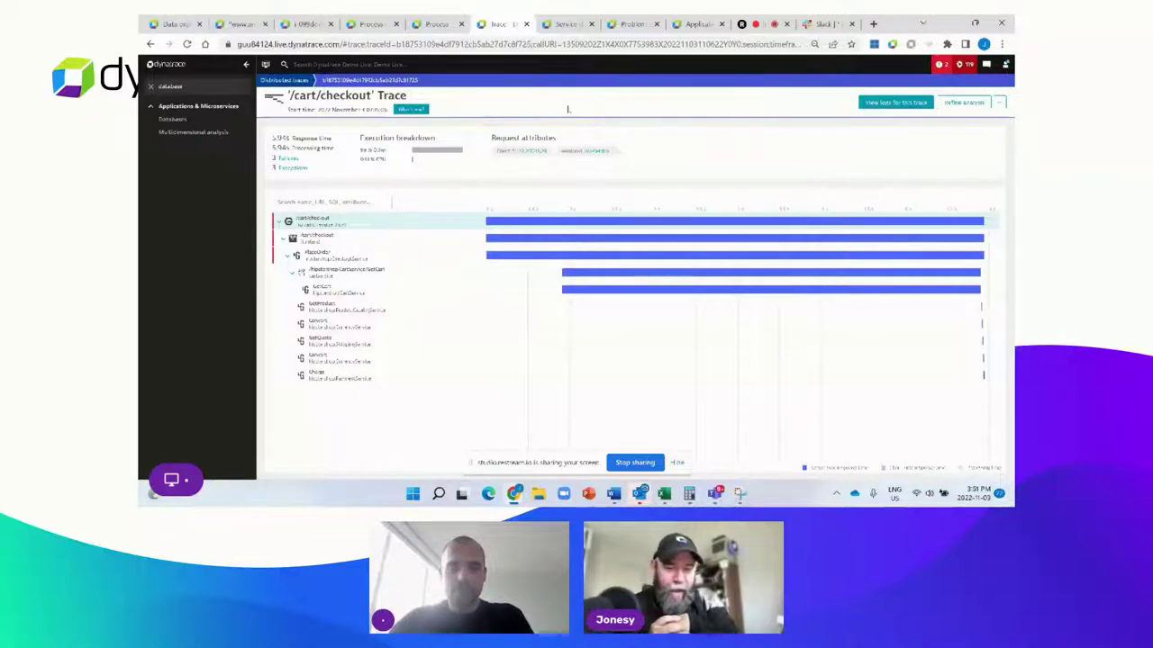
# - Clear the navigation filter, switch to the easyTravel booking problem and clear the navigation filter there as well
pyautogui.click(151, 89)
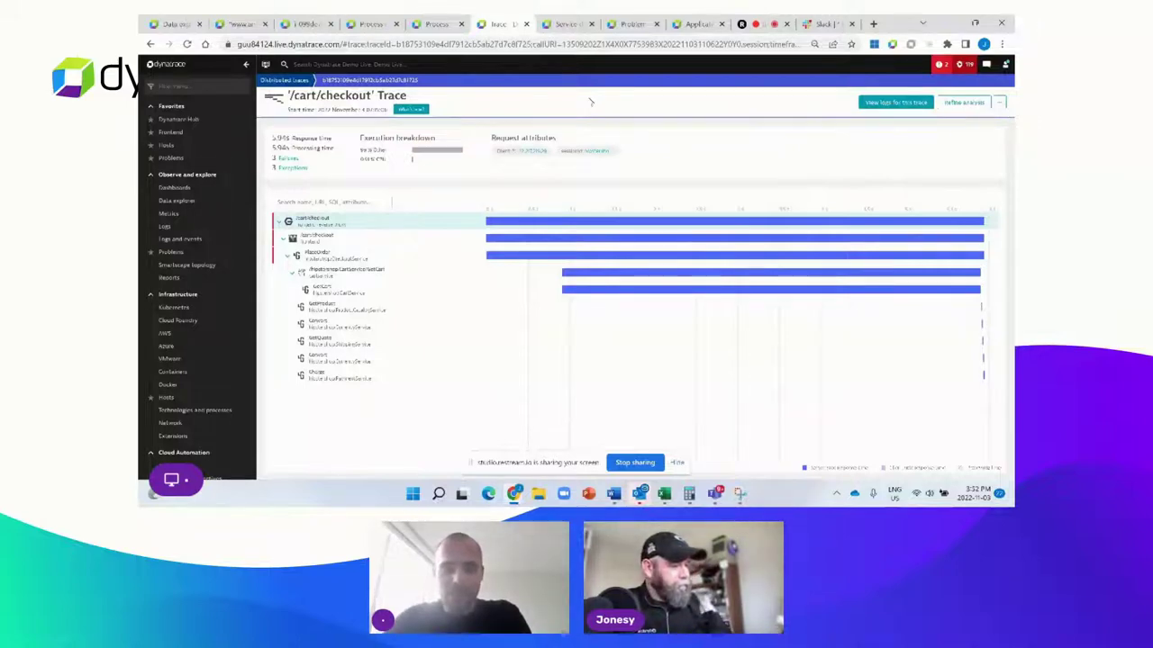
pyautogui.click(628, 24)
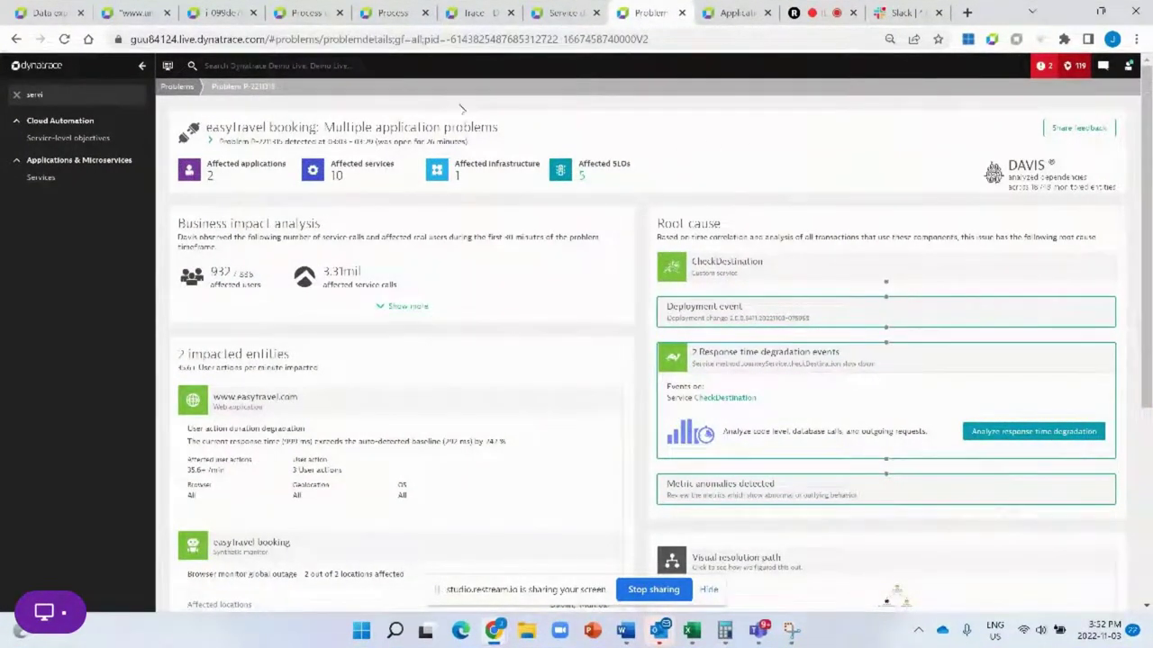
pyautogui.click(16, 95)
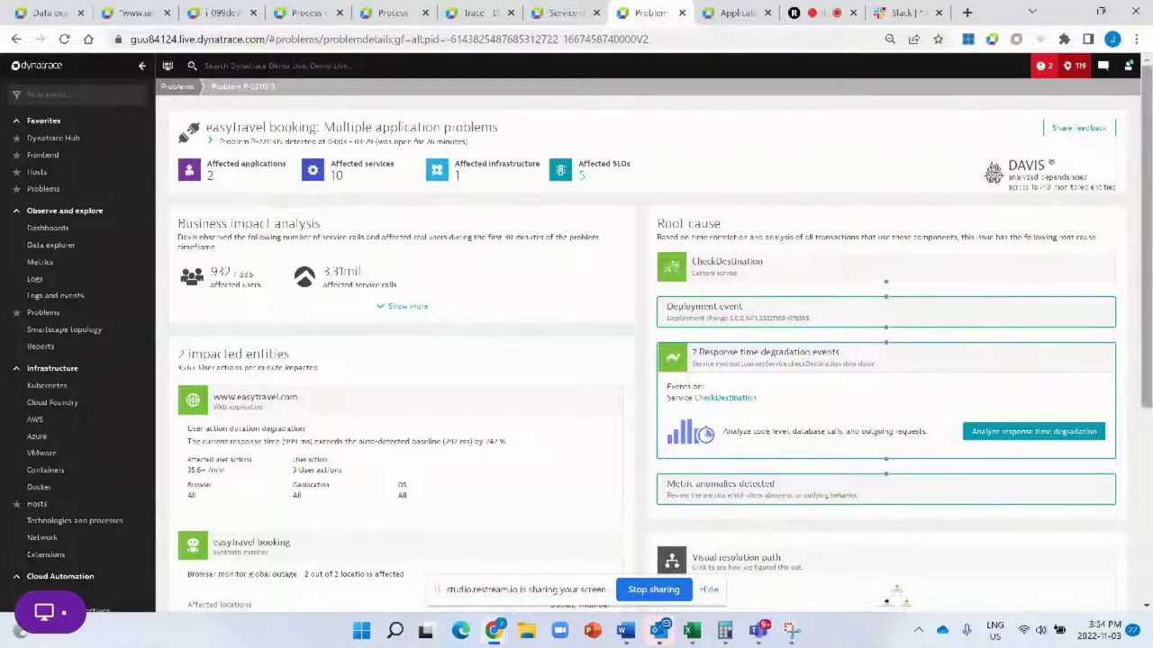
# - Expand the problem's business impact analysis and review the affected applications, mobile apps and entry point services
pyautogui.scroll(-2, 1147, 270)
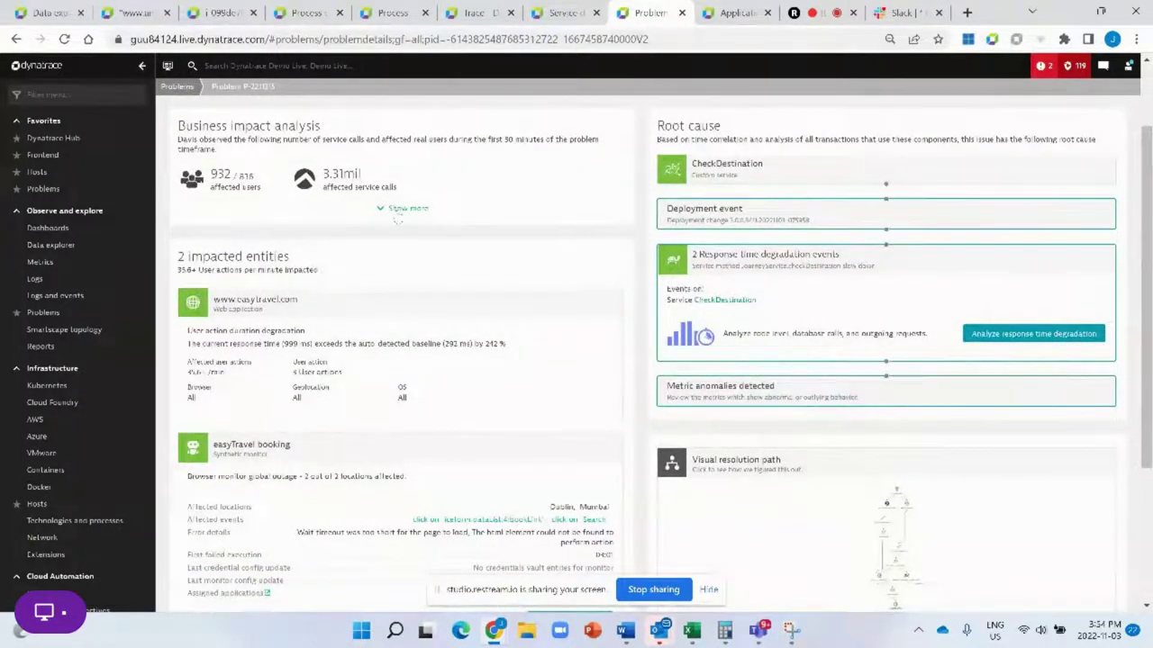
pyautogui.click(404, 208)
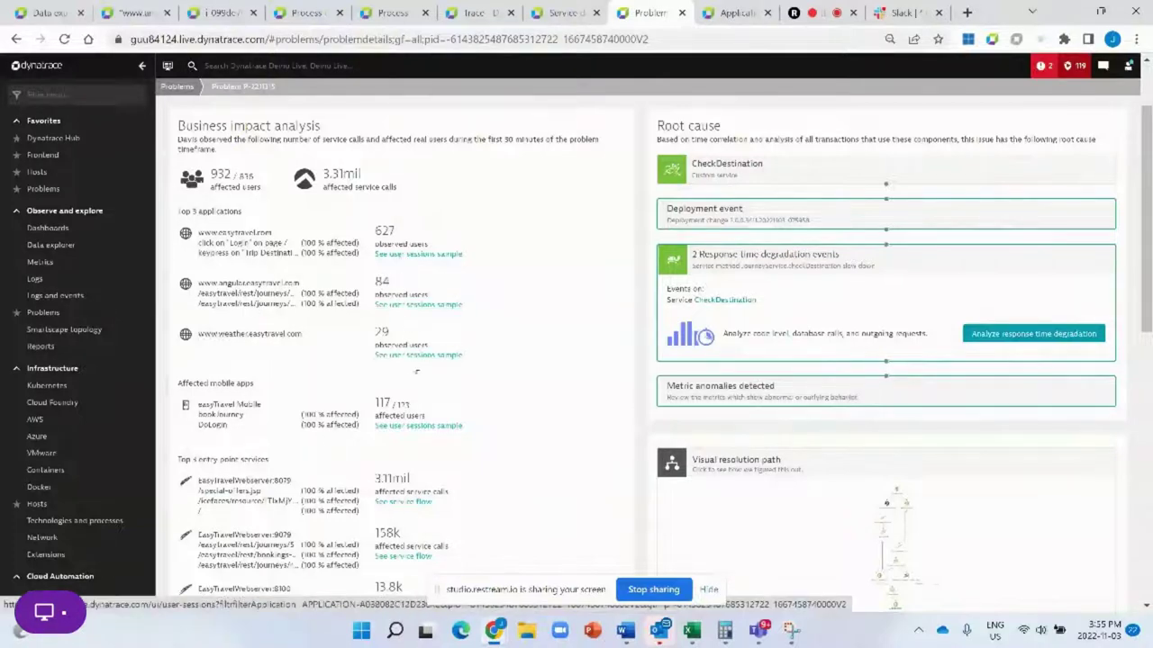
pyautogui.scroll(-4, 653, 350)
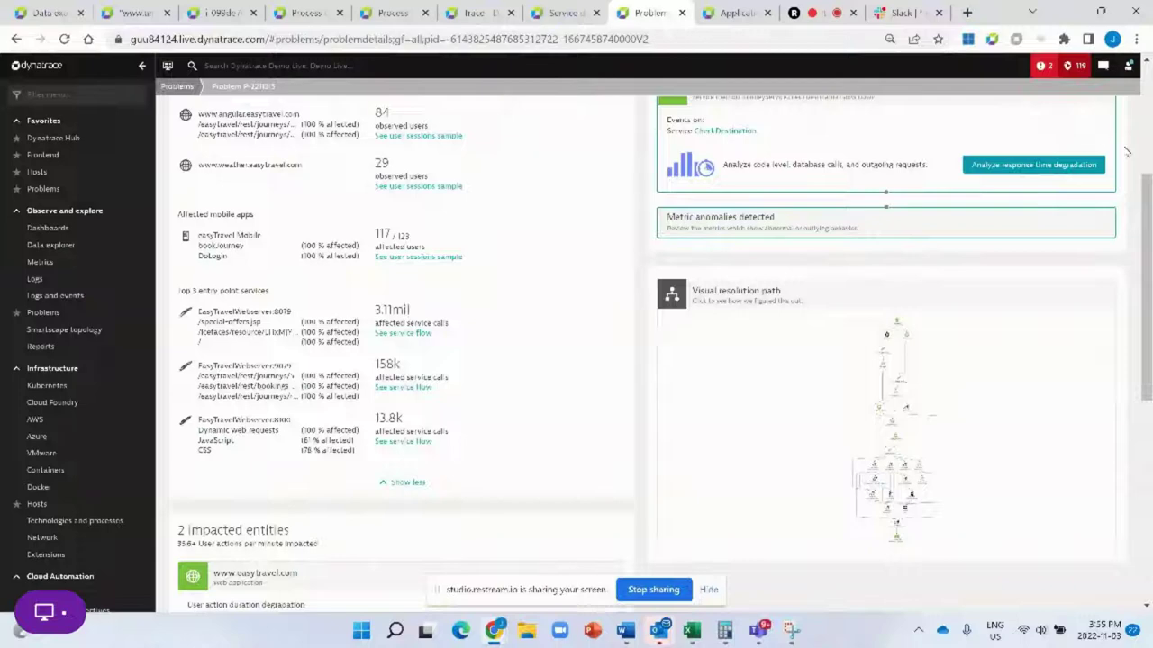
pyautogui.hotkey('ctrl', 'a')
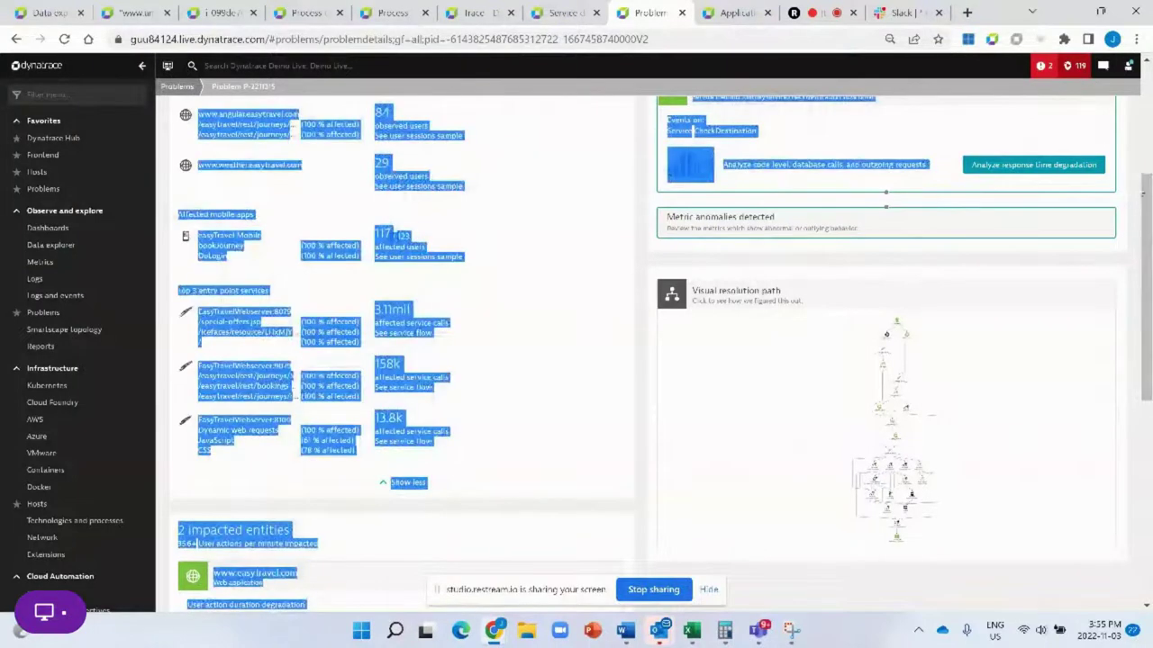
pyautogui.click(1140, 193)
pyautogui.moveTo(1140, 192); pyautogui.dragTo(1142, 327)
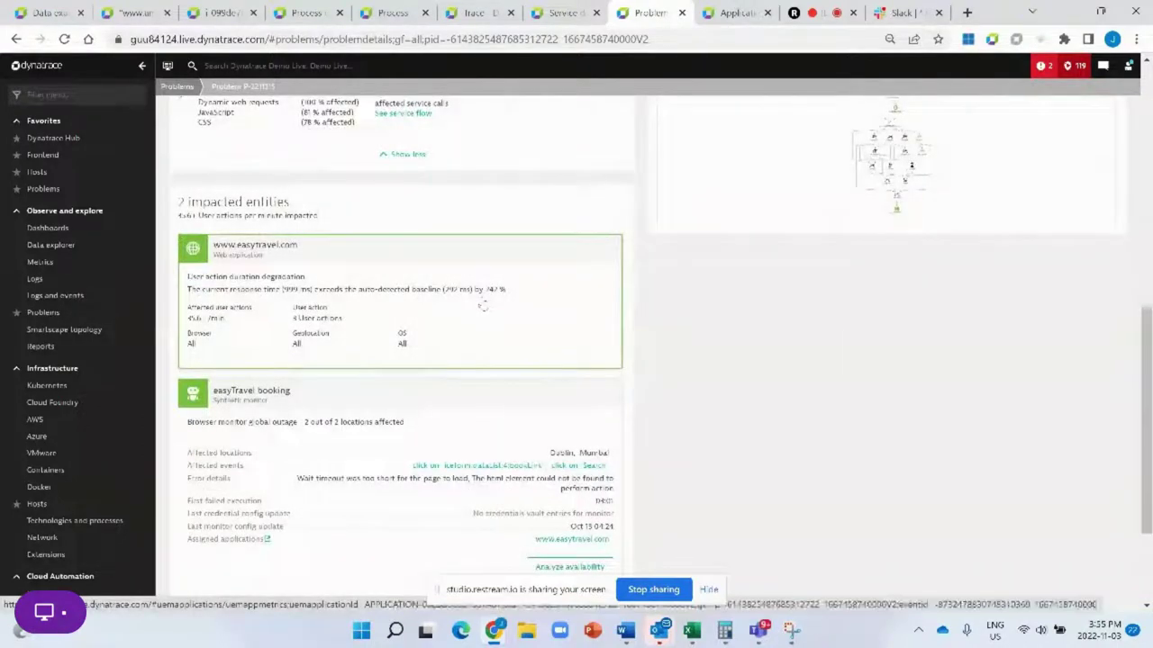
pyautogui.click(232, 344)
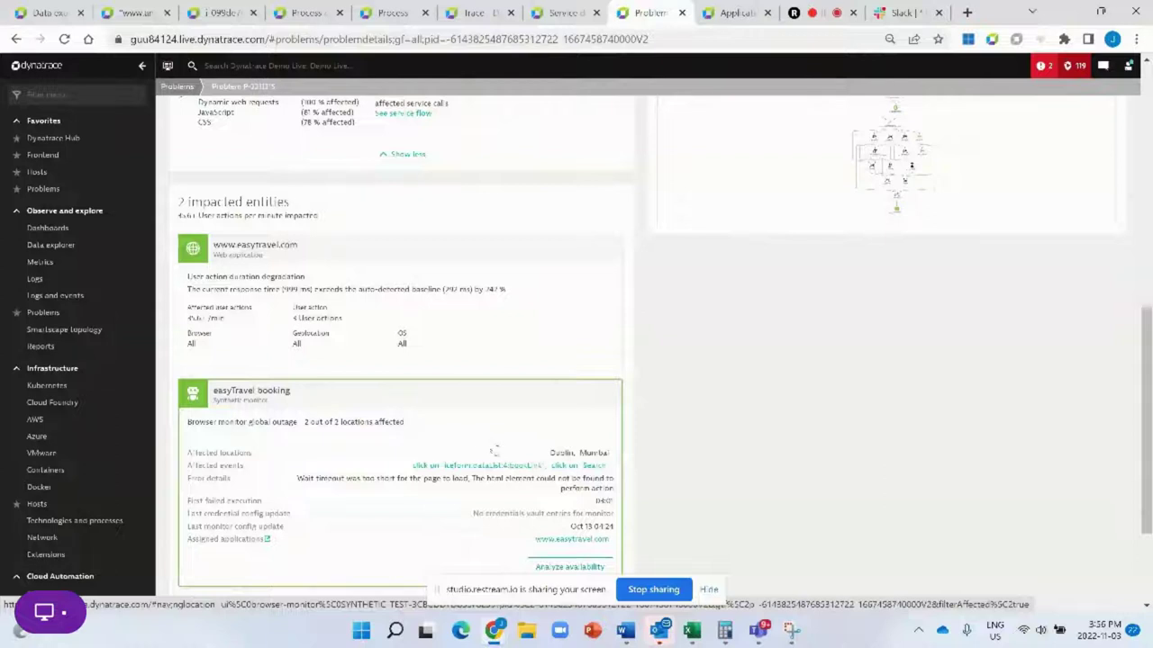
pyautogui.click(559, 433)
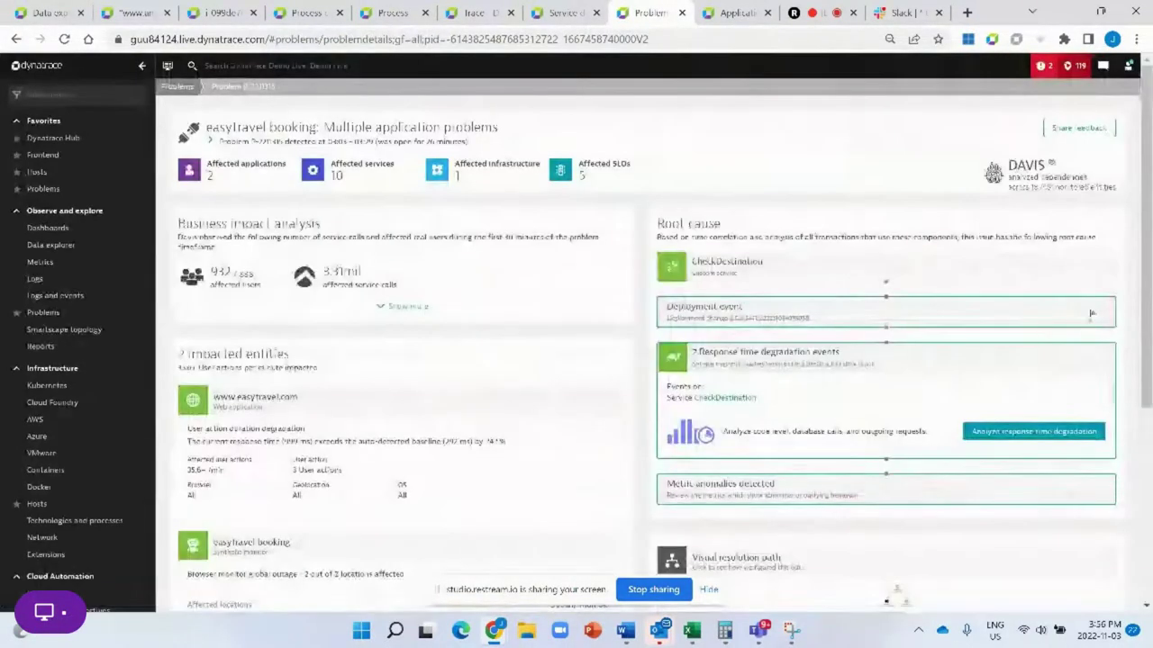
pyautogui.scroll(-3, 648, 352)
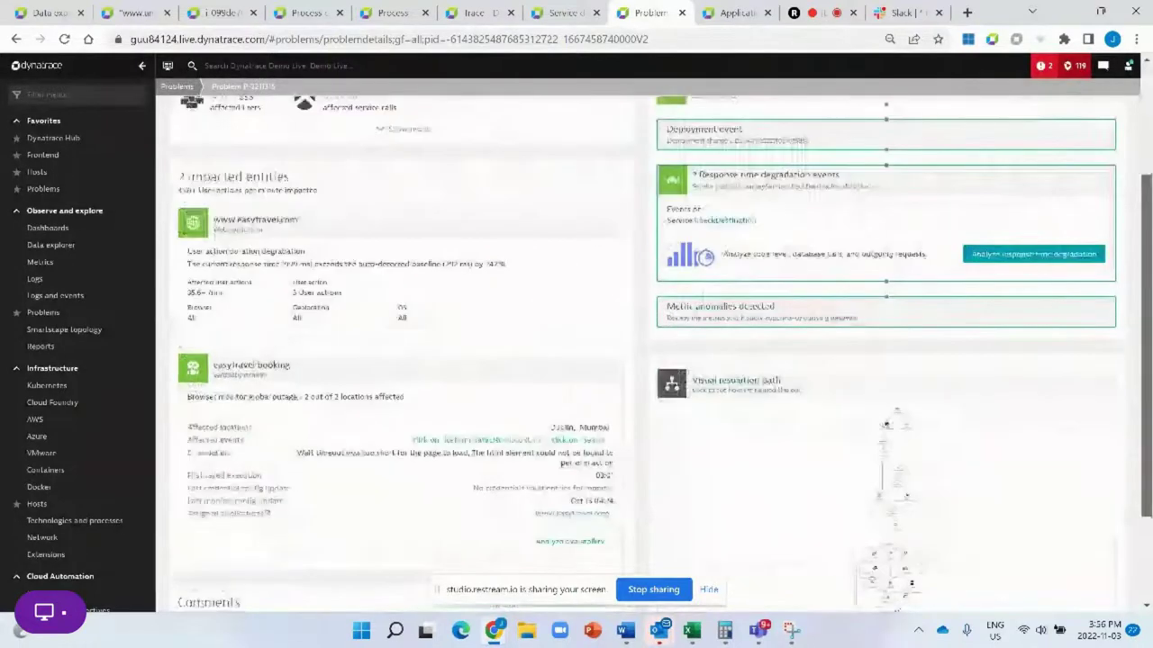
pyautogui.scroll(1, 648, 351)
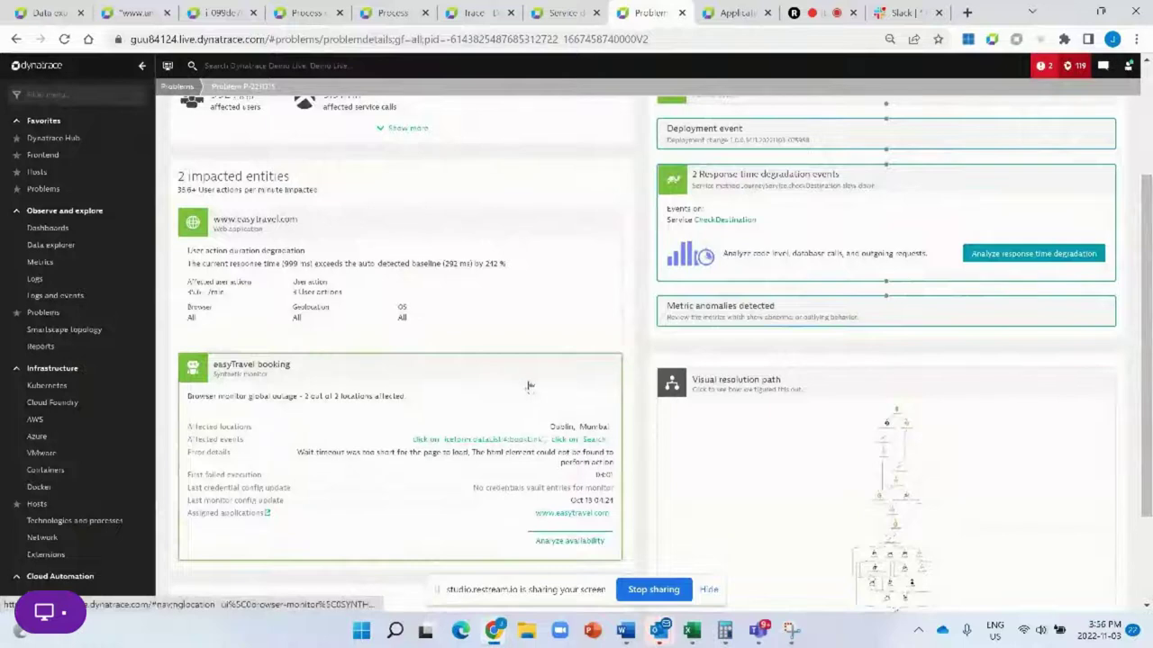
# - Replay the problem's evolution in the visual resolution path, inspect the events around 03:10, and return to the problem details
pyautogui.click(786, 417)
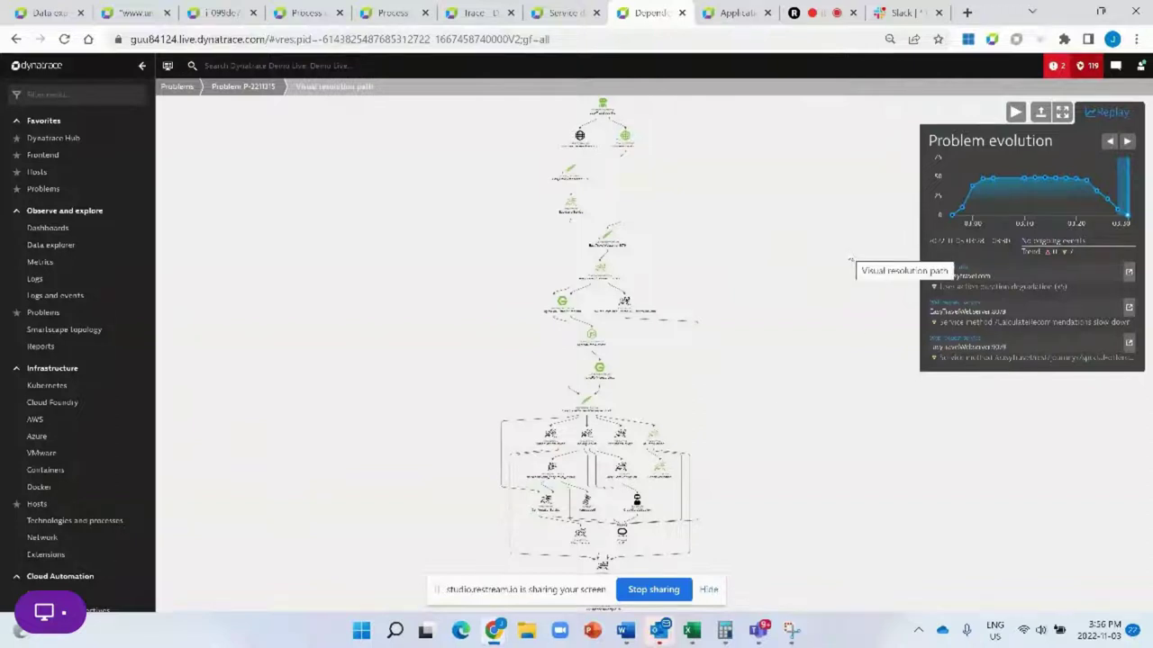
pyautogui.click(1015, 114)
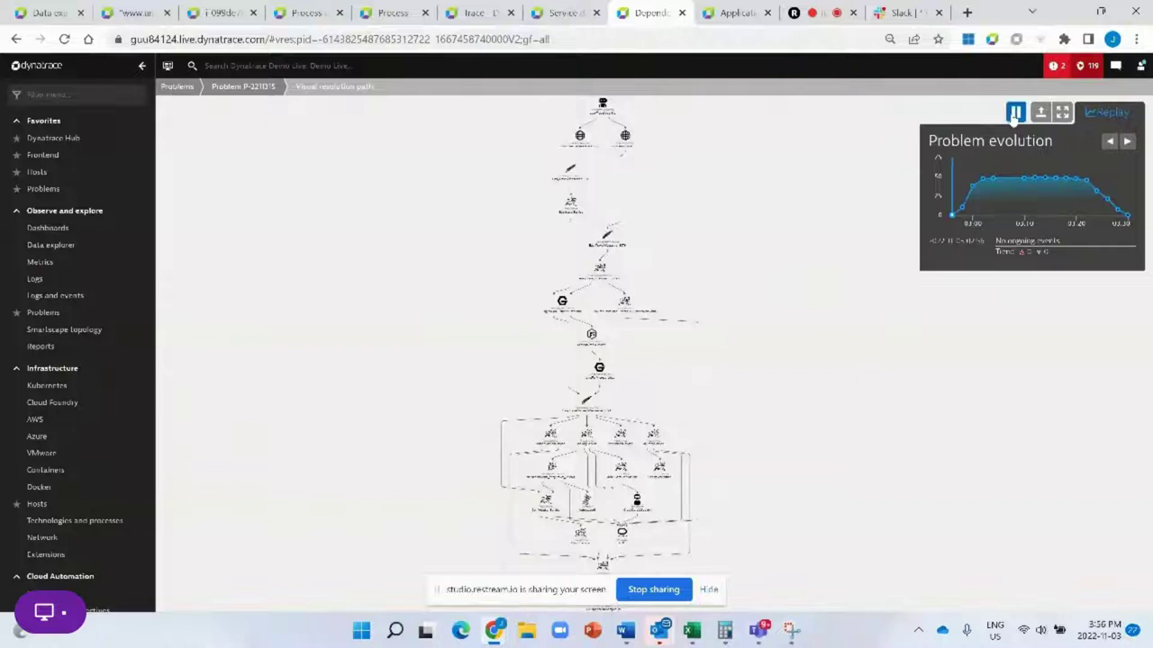
pyautogui.click(1033, 183)
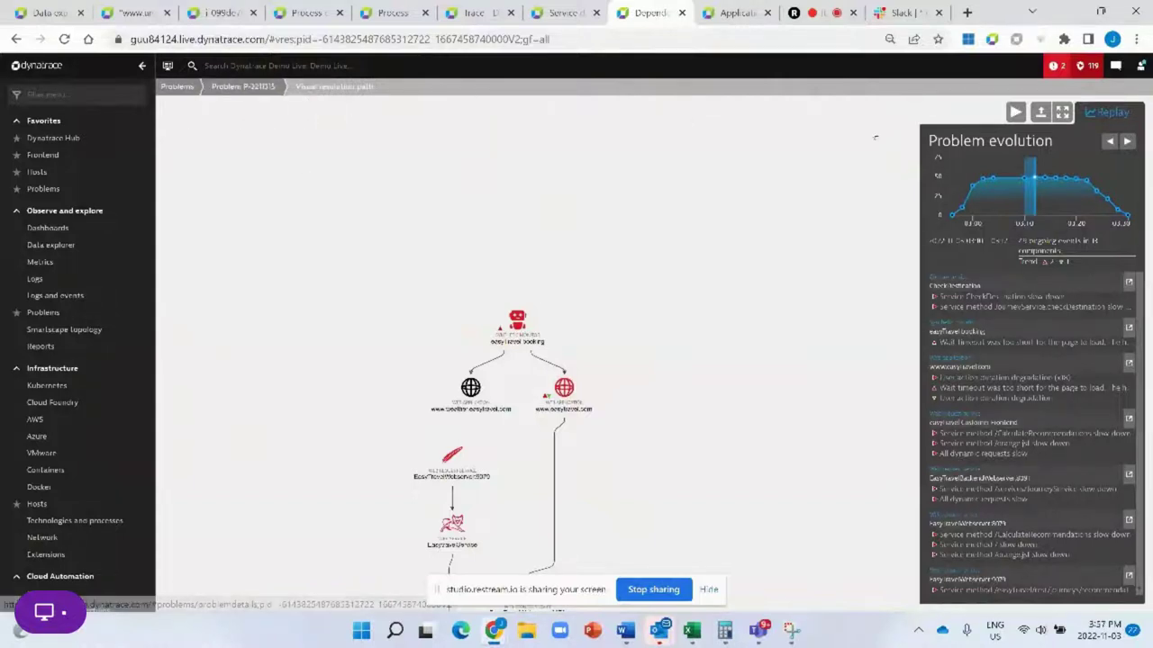
pyautogui.click(247, 86)
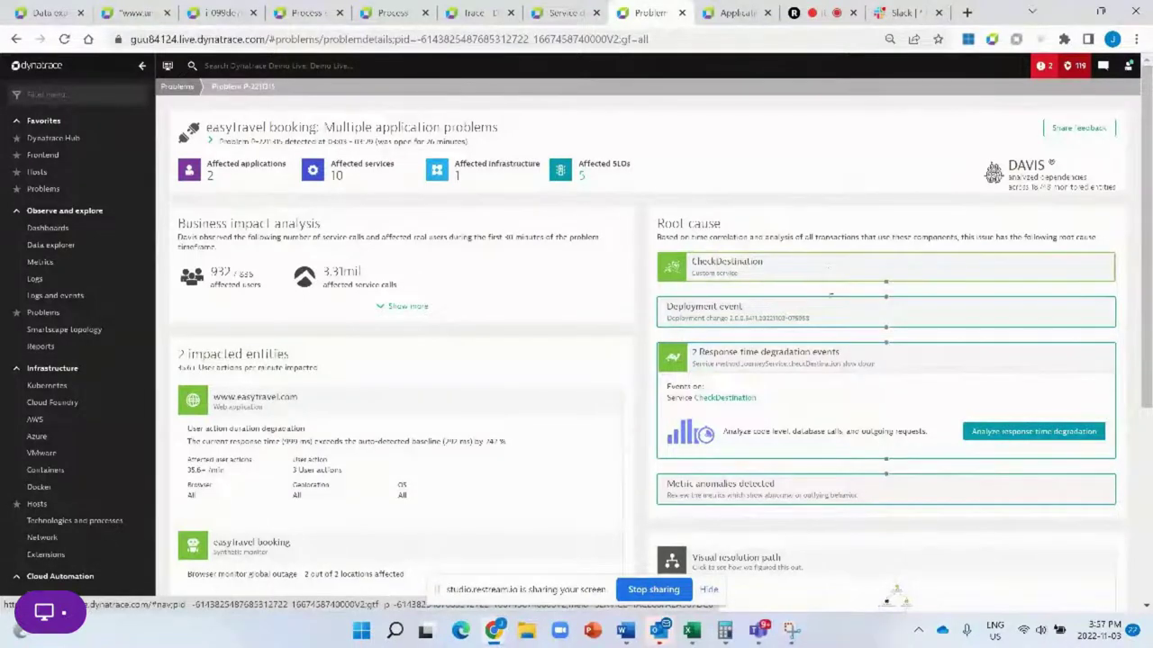
# - Expand the deployment event under the root cause and review its source, version, remediation link and owner details
pyautogui.click(821, 317)
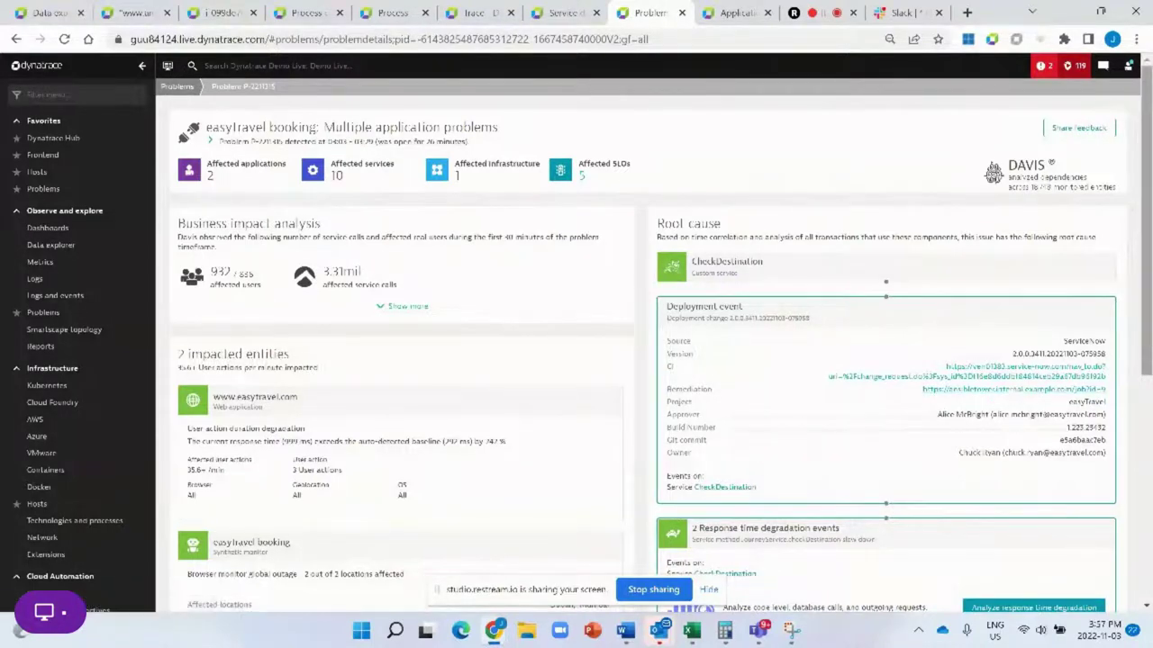
pyautogui.scroll(-2, 1015, 391)
pyautogui.scroll(-2, 663, 342)
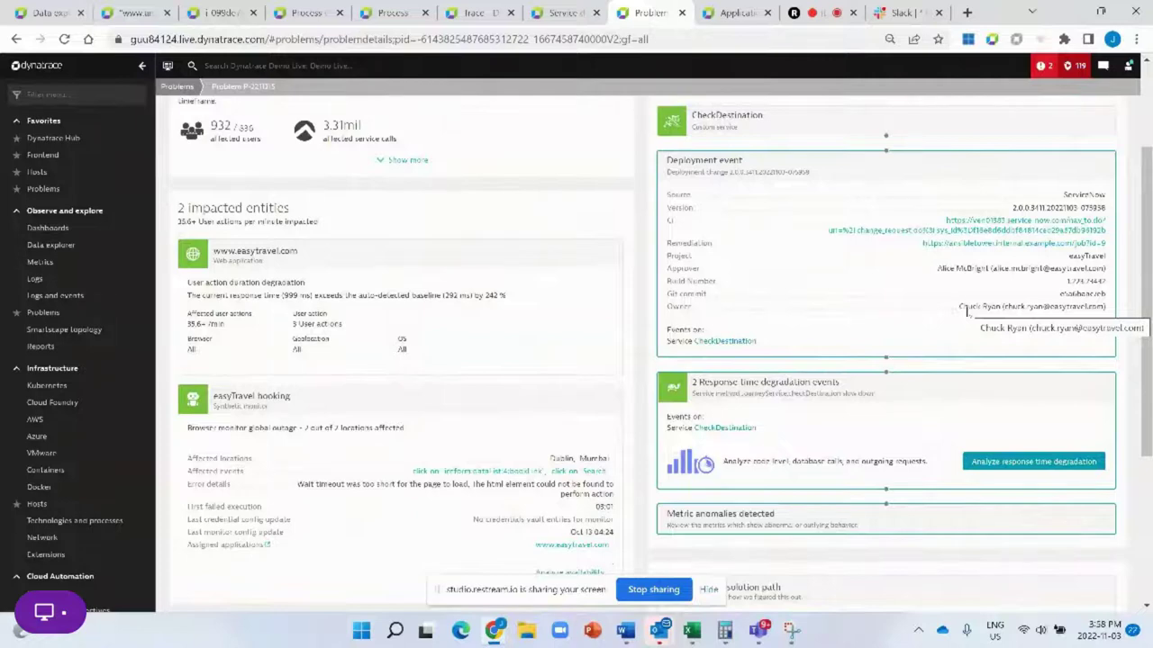
# - Analyze CheckDestination's response time degradation, break down its code execution time and open the method hotspots
pyautogui.click(987, 466)
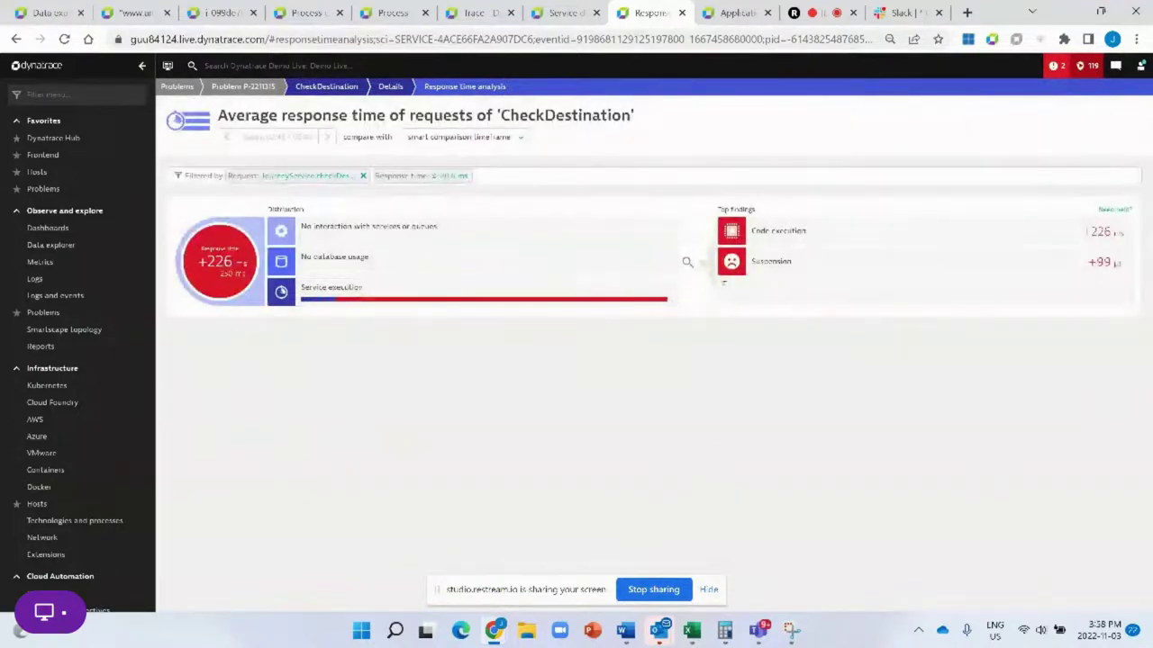
pyautogui.click(807, 236)
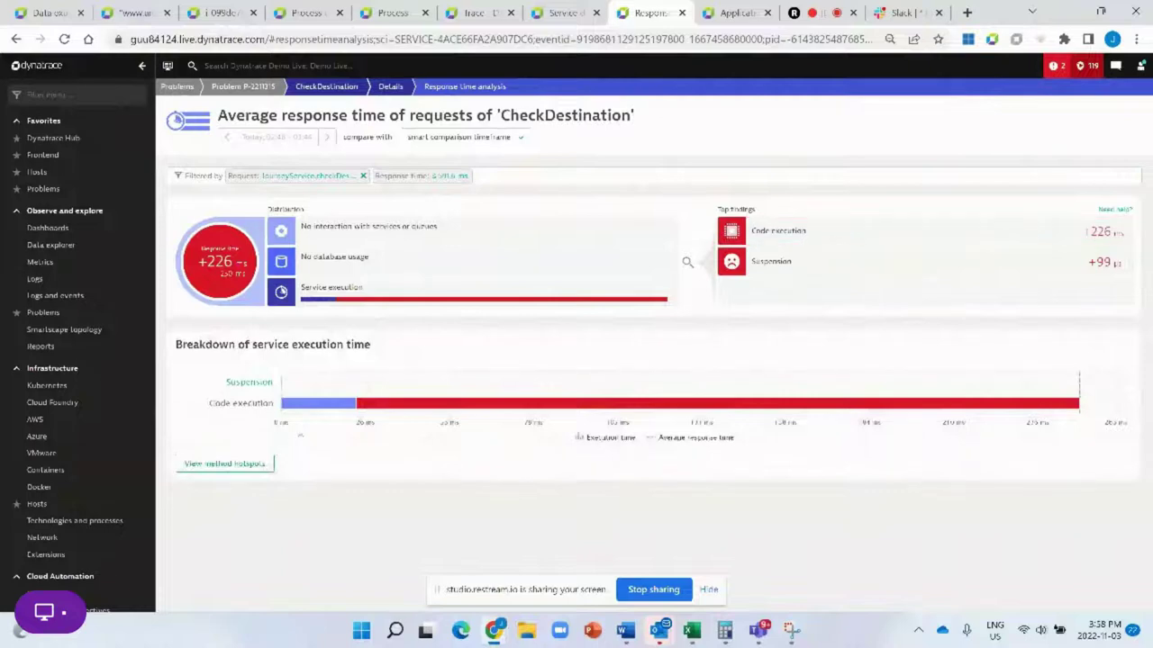
pyautogui.click(213, 465)
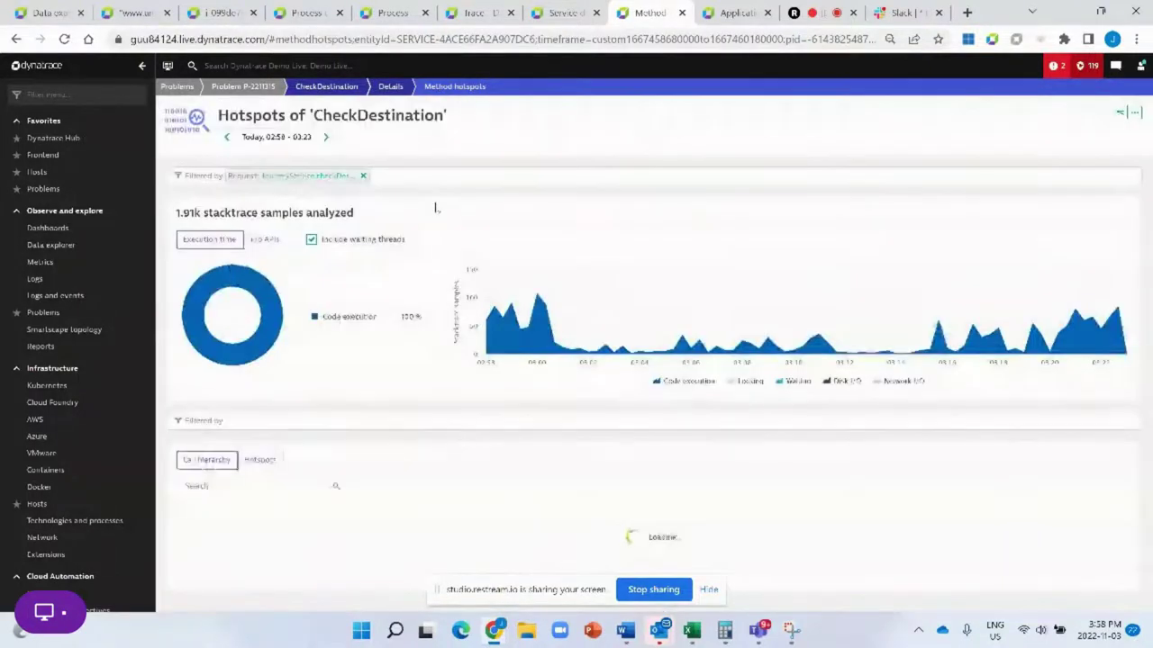
# - List the top hotspots of CheckDestination and open the source code of the LocationParser.calculateSectionIndex method
pyautogui.click(272, 461)
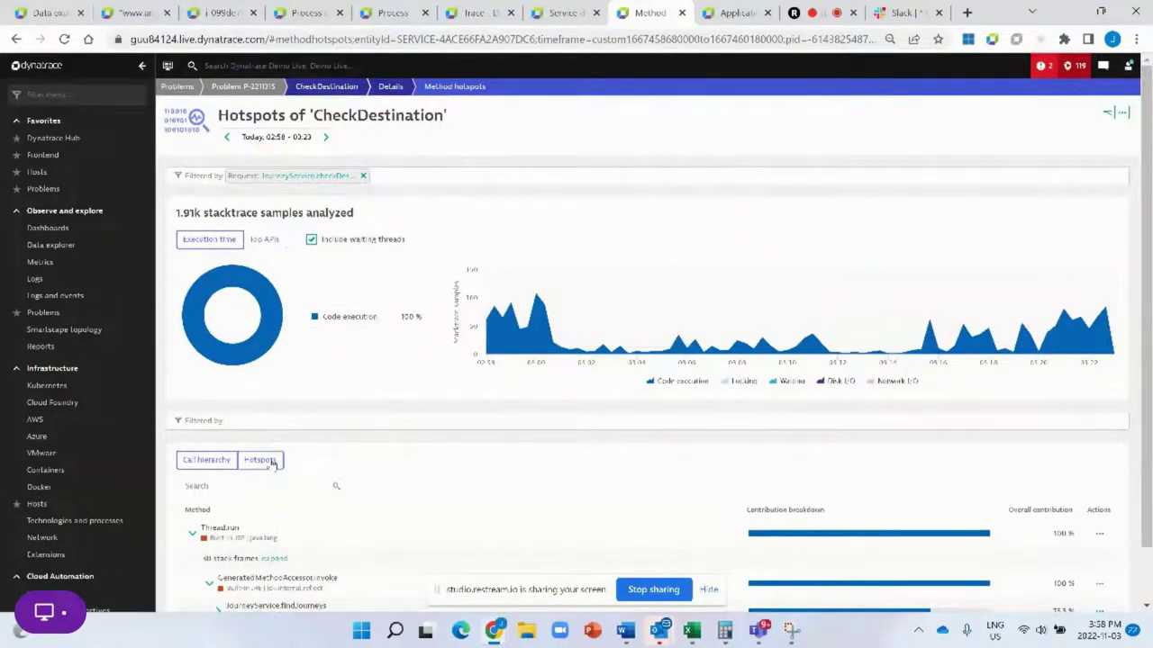
pyautogui.scroll(-2, 272, 462)
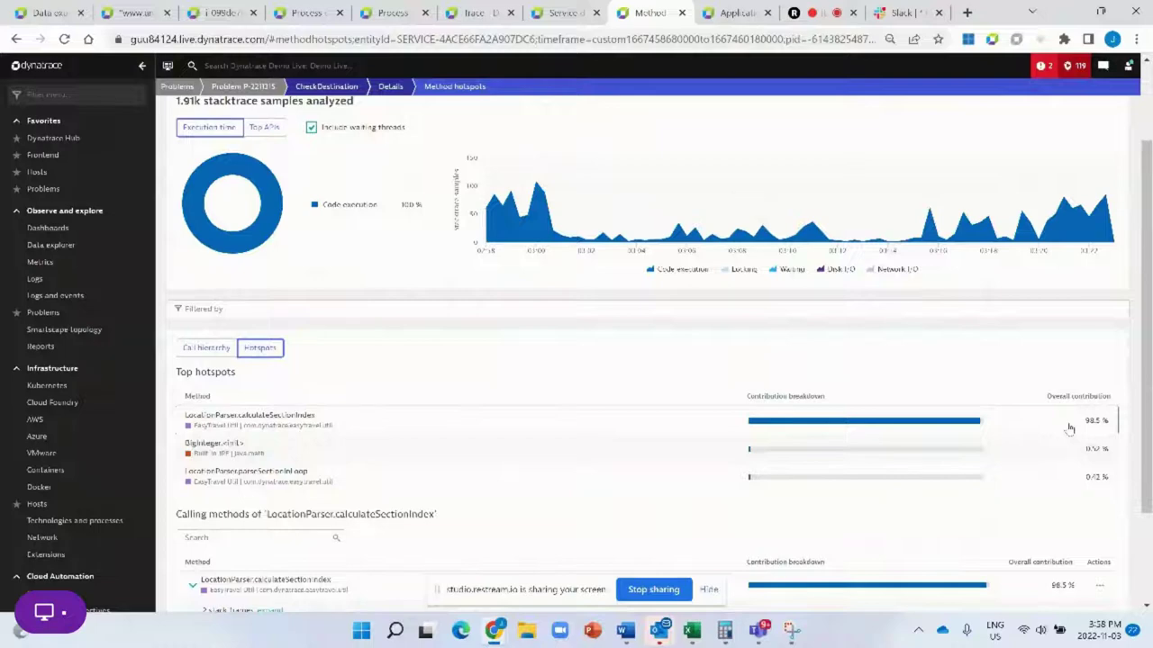
pyautogui.scroll(-2, 1069, 428)
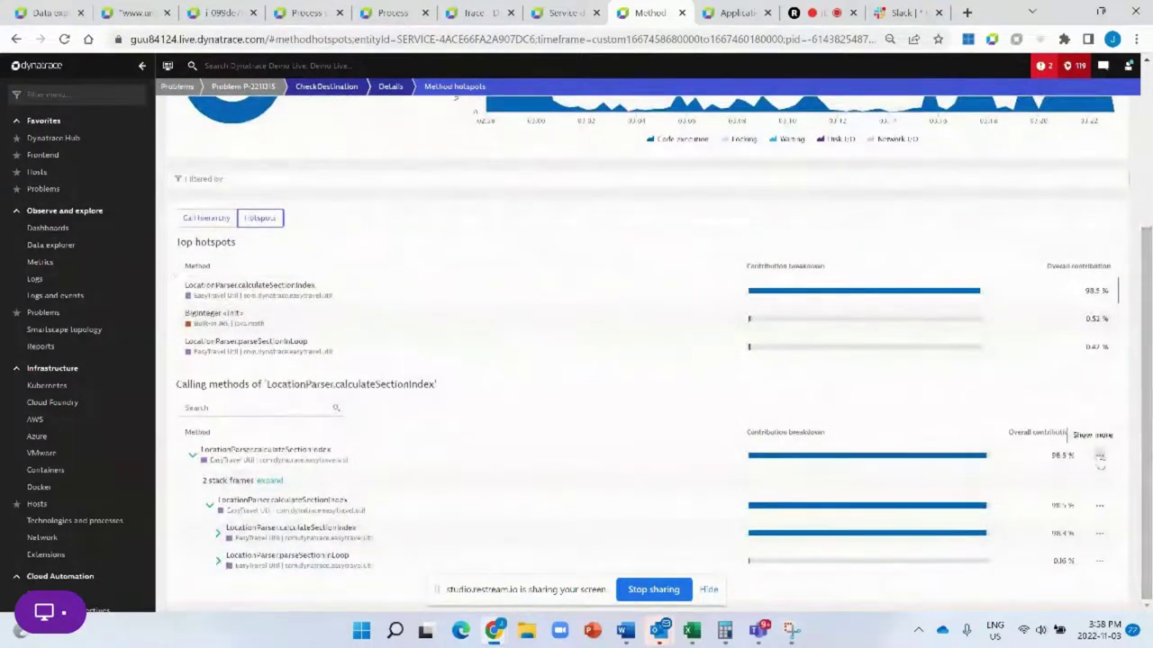
pyautogui.click(1100, 456)
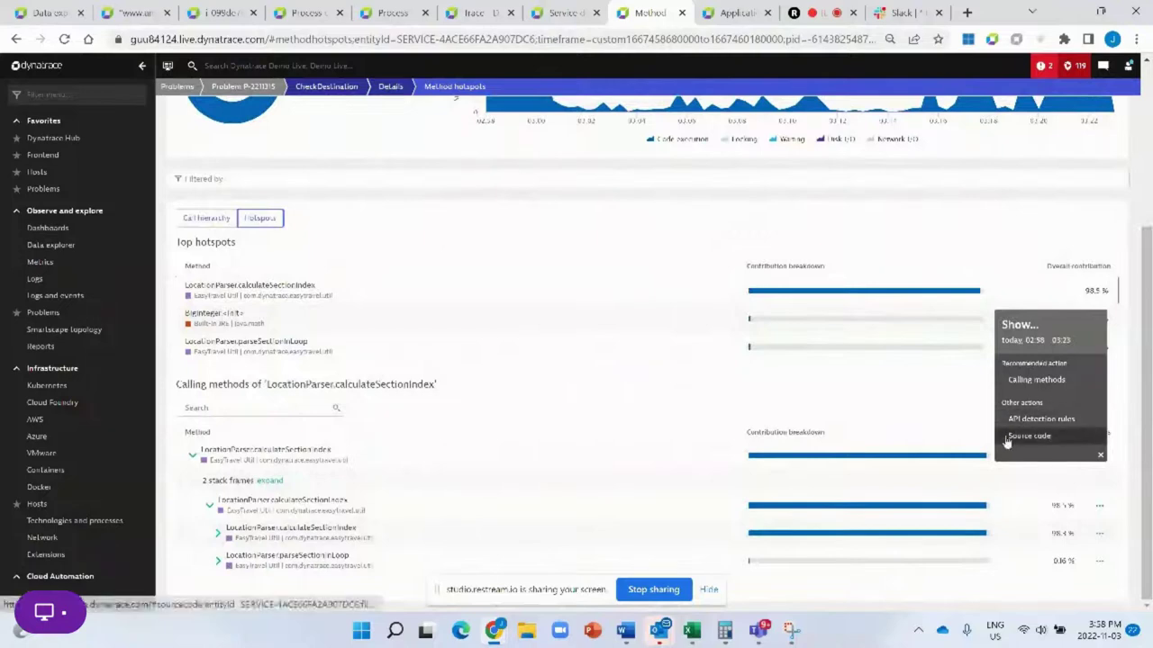
pyautogui.click(1006, 441)
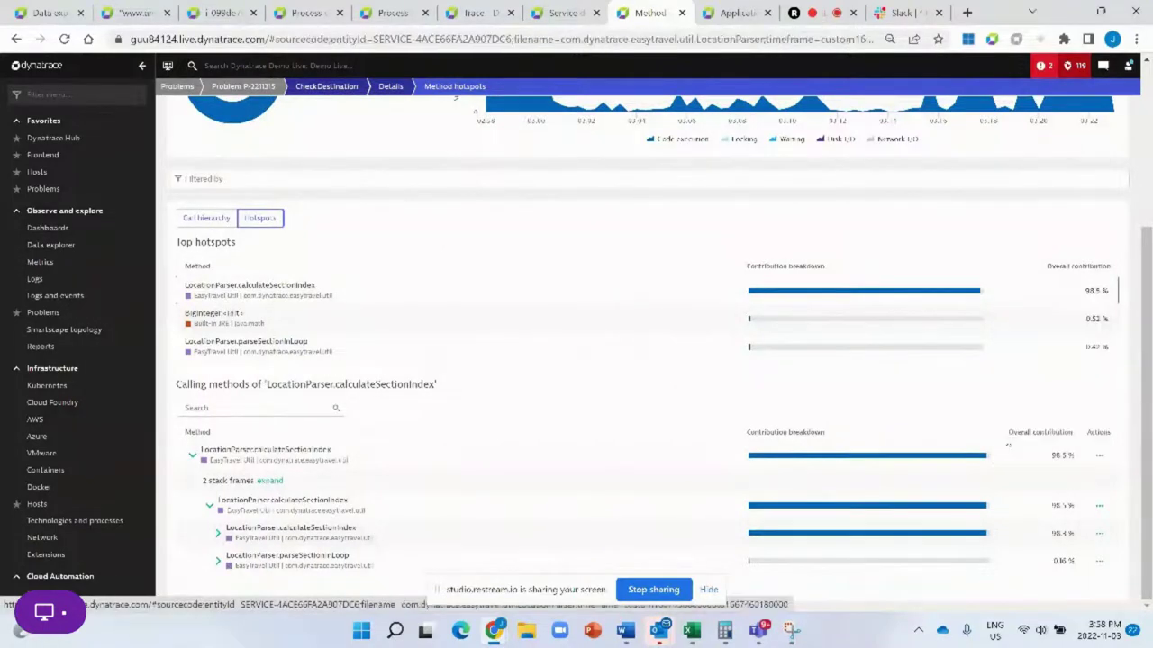